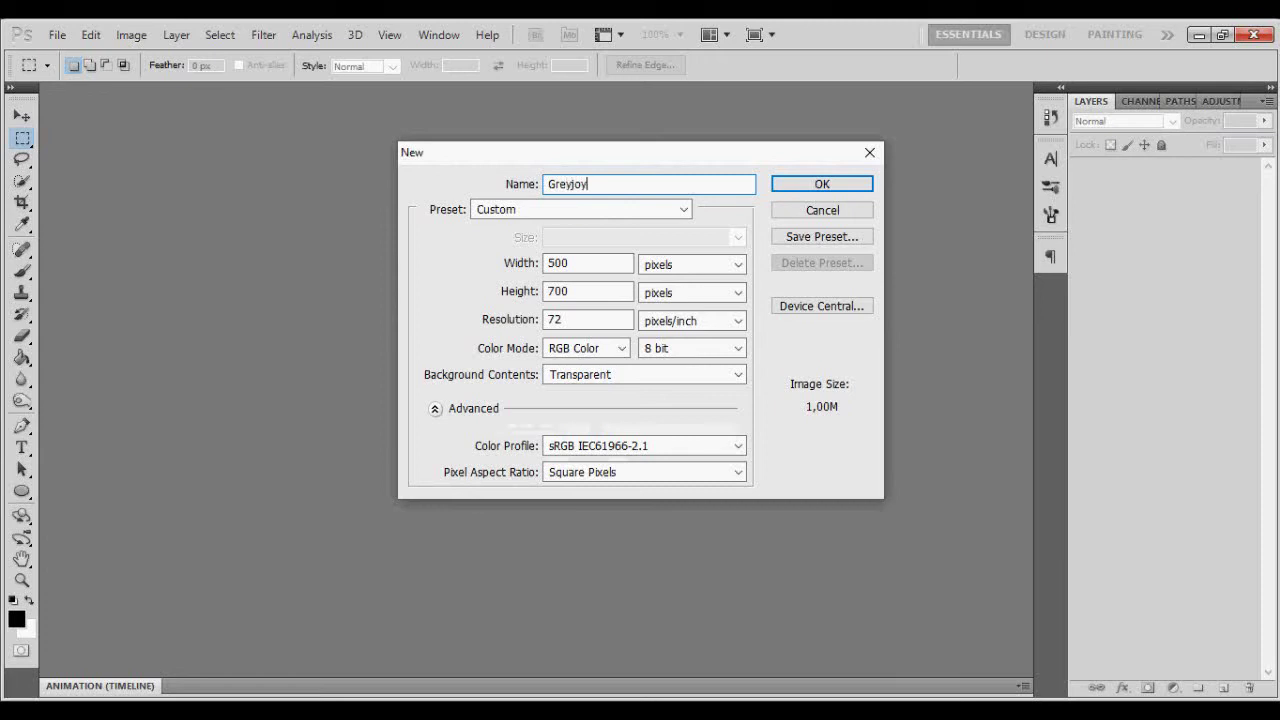
- Create the 500×700 'Greyjoy' document and fill the canvas black
key(Return)
key(z)
click(523, 62)
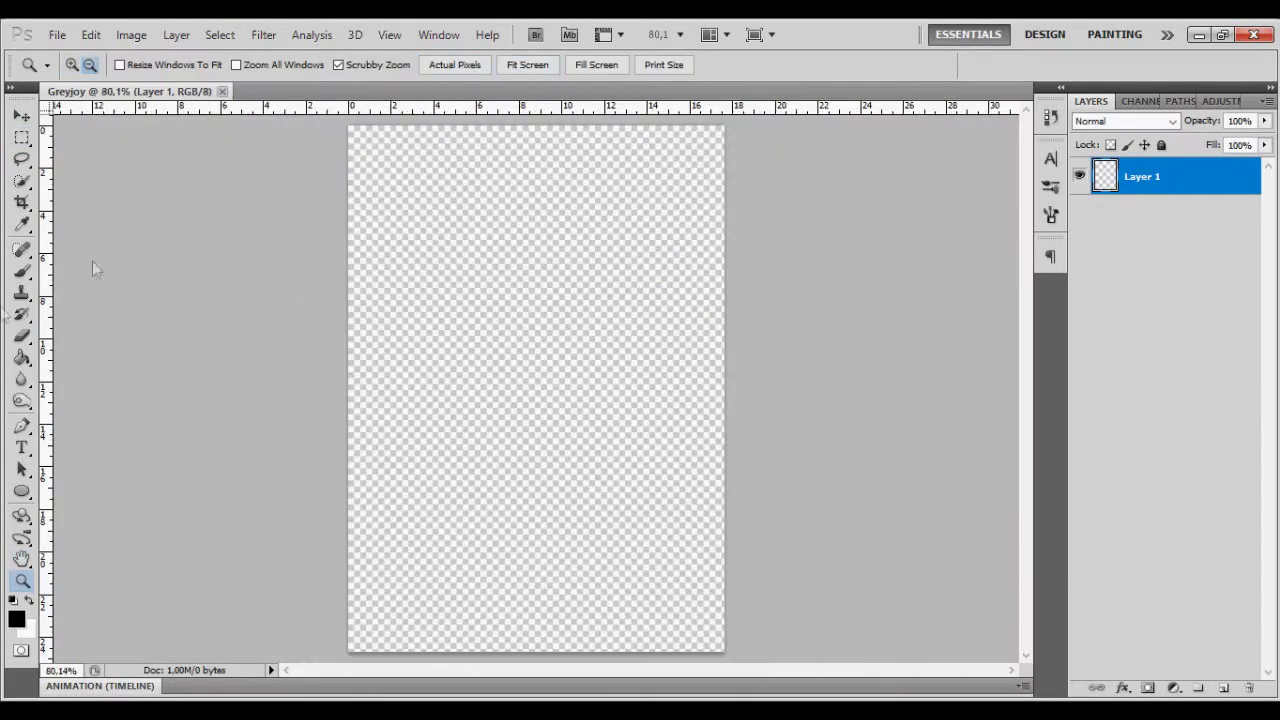
key(g)
click(453, 643)
click(24, 115)
- Open the woman's portrait and the bearded man's photo from the Greyjoy images folder
key(super+e)
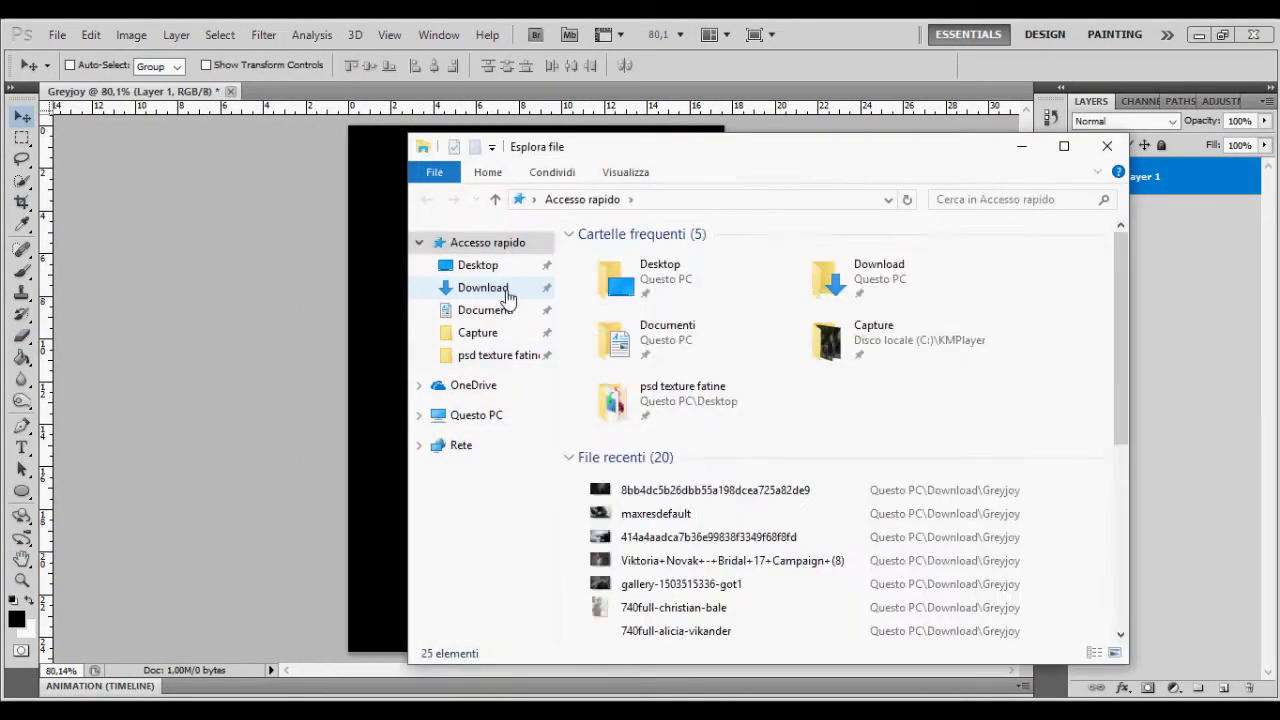
click(483, 287)
double_click(614, 296)
click(840, 268)
ctrl+click(951, 268)
key(Return)
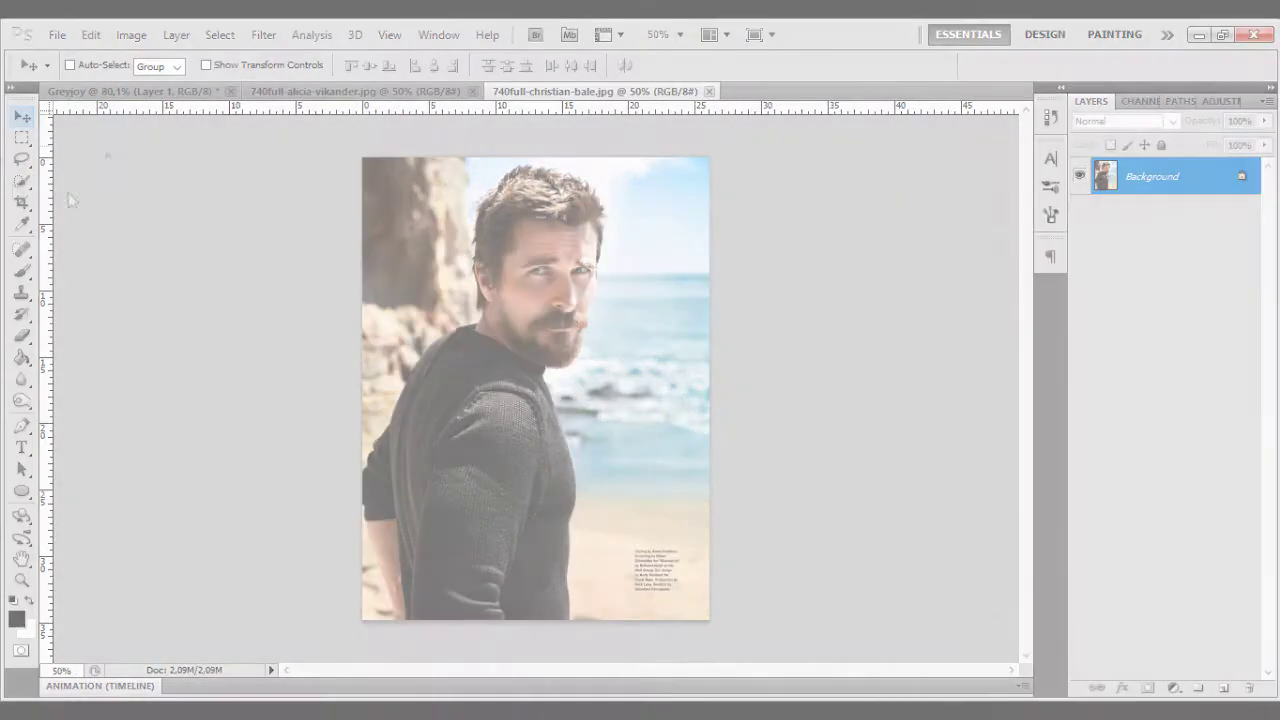
- Unlock the man's photo background and crop the image around the man
click(22, 138)
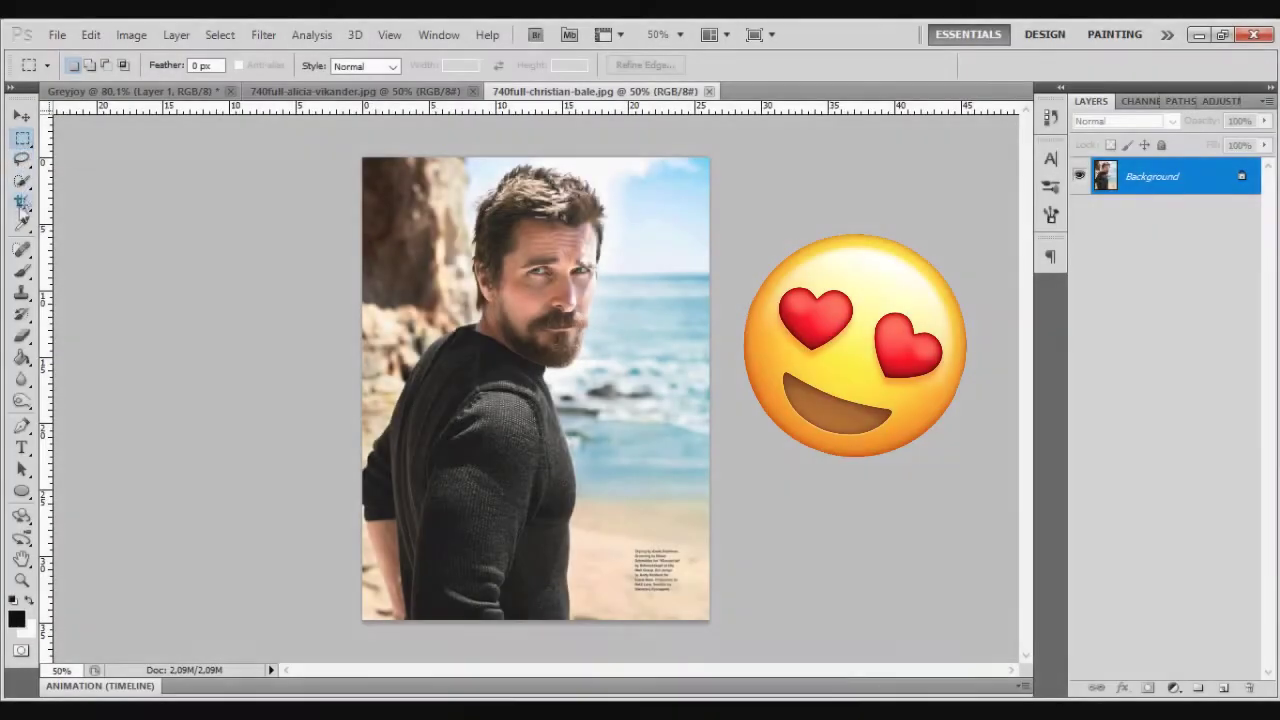
alt+double_click(1150, 180)
key(c)
drag(371, 152, 677, 530)
key(Return)
- Paste the cropped man into the Greyjoy canvas and scale it to about 44%
key(ctrl+a)
key(ctrl+c)
key(ctrl+Tab)
key(ctrl+v)
key(ctrl+t)
drag(823, 651, 683, 368)
key(Return)
- Crop the woman's photo around her profile
key(c)
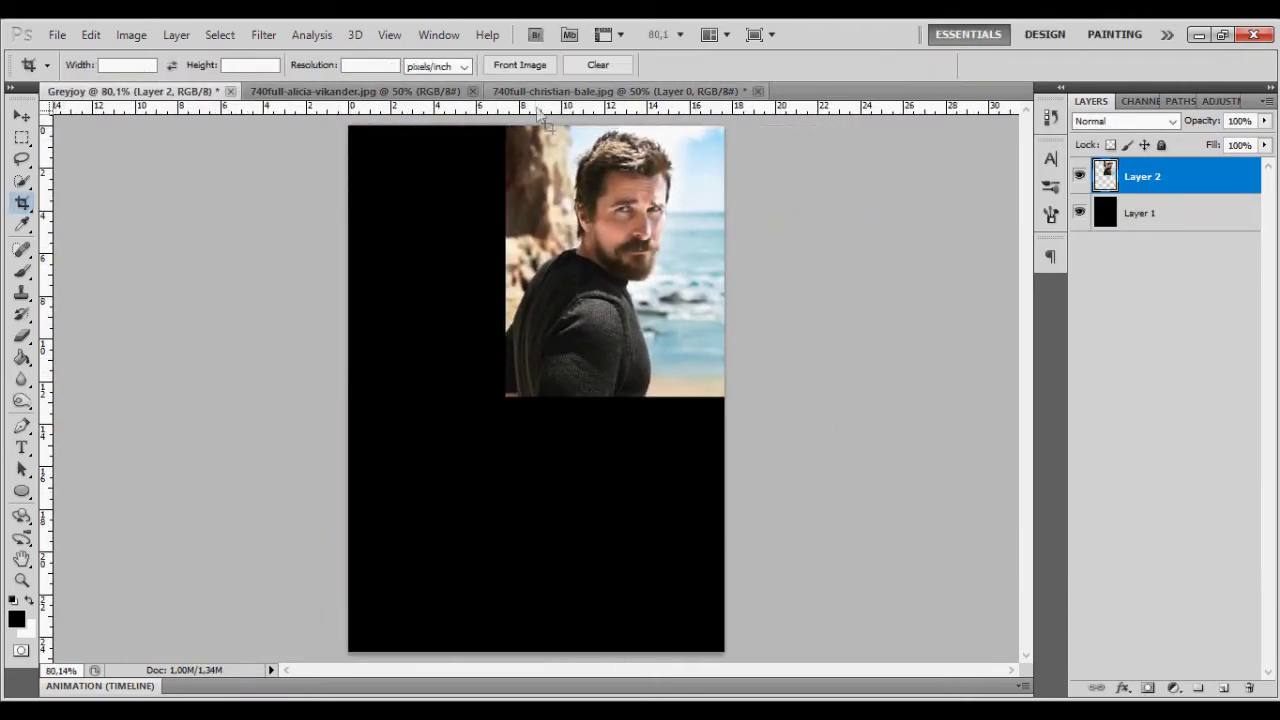
key(ctrl+Tab)
drag(565, 461, 664, 590)
key(Return)
- Paste the woman's portrait into the poster, scale to about 55%, flip it and place it upper left
key(ctrl+a)
key(ctrl+c)
click(191, 90)
key(ctrl+v)
key(ctrl+t)
drag(349, 129, 600, 360)
right_click(600, 360)
click(700, 415)
drag(700, 430, 509, 186)
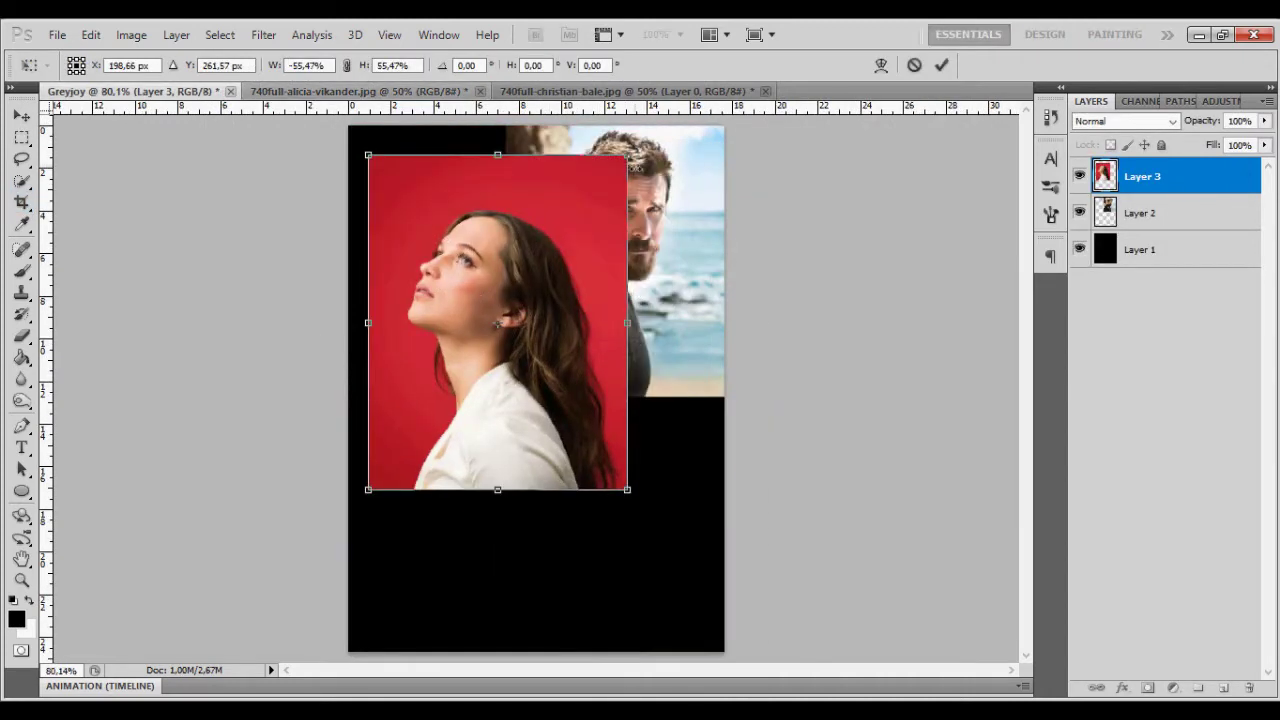
drag(623, 486, 602, 454)
key(Return)
- Nudge the man's photo left, then reselect the woman's portrait layer
key(alt+bracketleft)
click(22, 116)
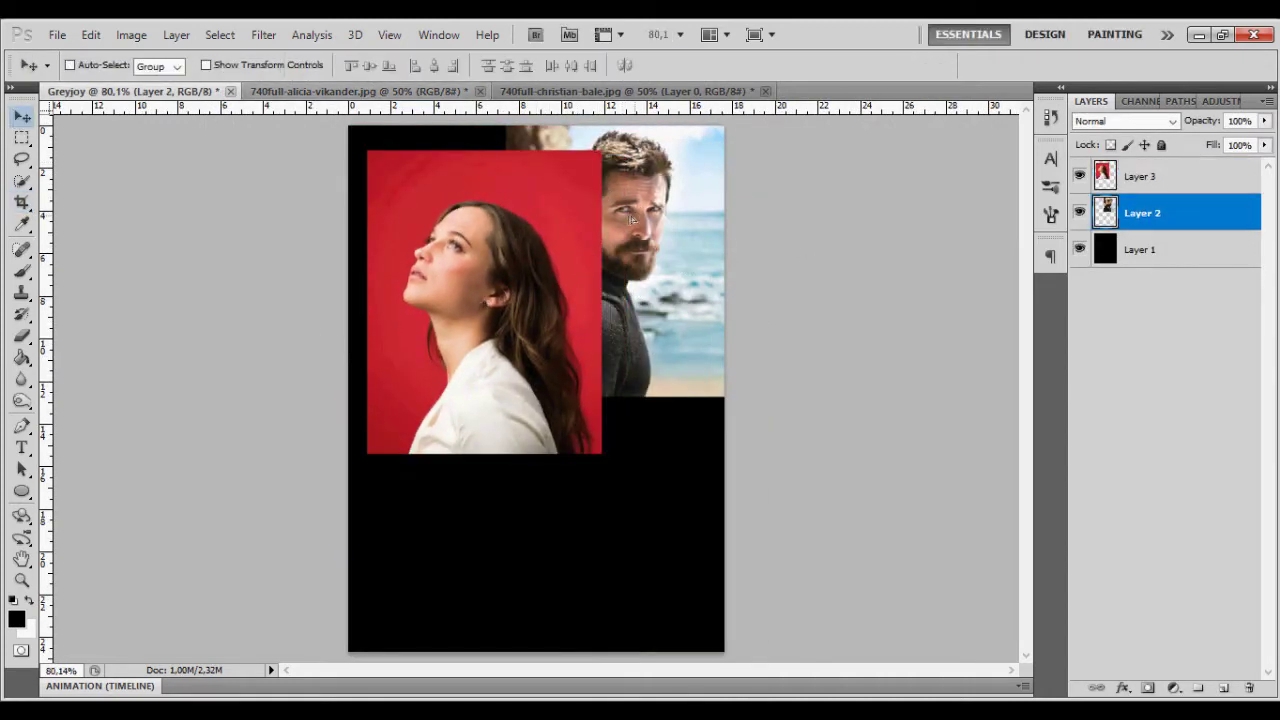
key(shift+Left)
key(shift+Left)
click(1150, 177)
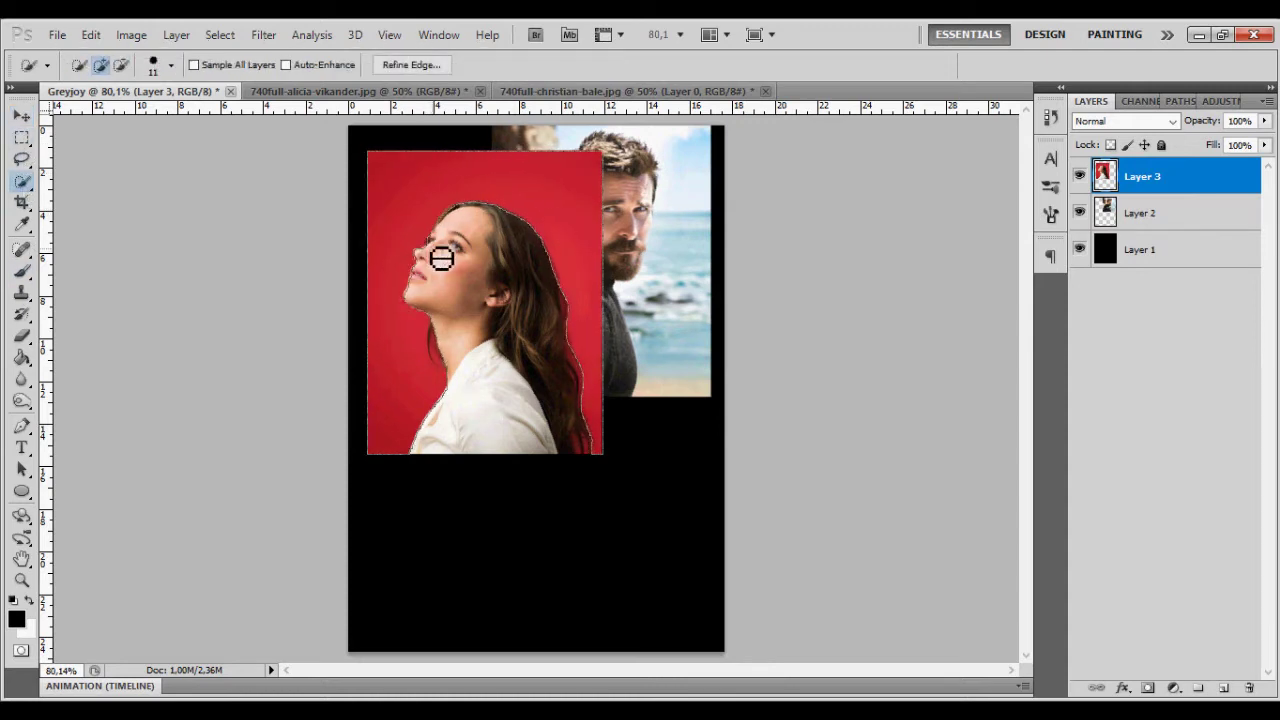
- Refine the woman's selection edge, shifting it outward to +23
click(397, 68)
text(0,3	3	0,3	40)
drag(1063, 373, 1075, 373)
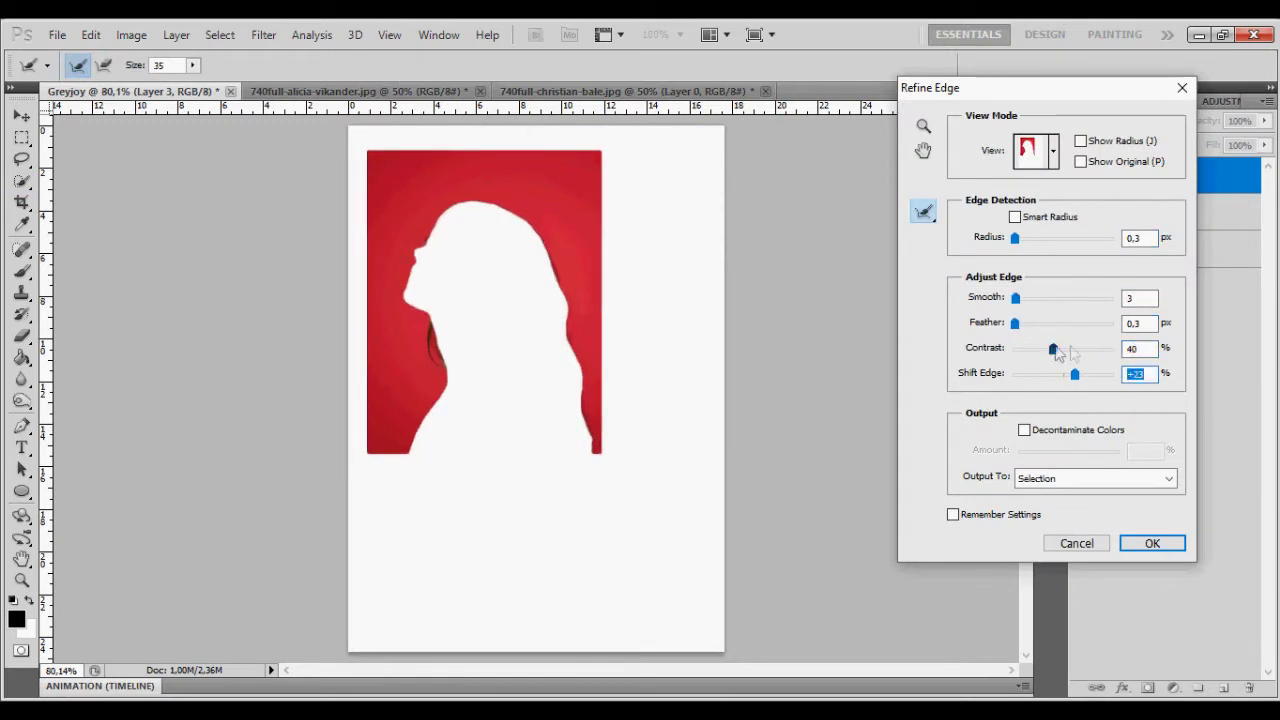
key(Return)
- Erase the red background around the woman with a size 74 eraser
key(e)
click(96, 65)
key(Return)
drag(614, 446, 400, 437)
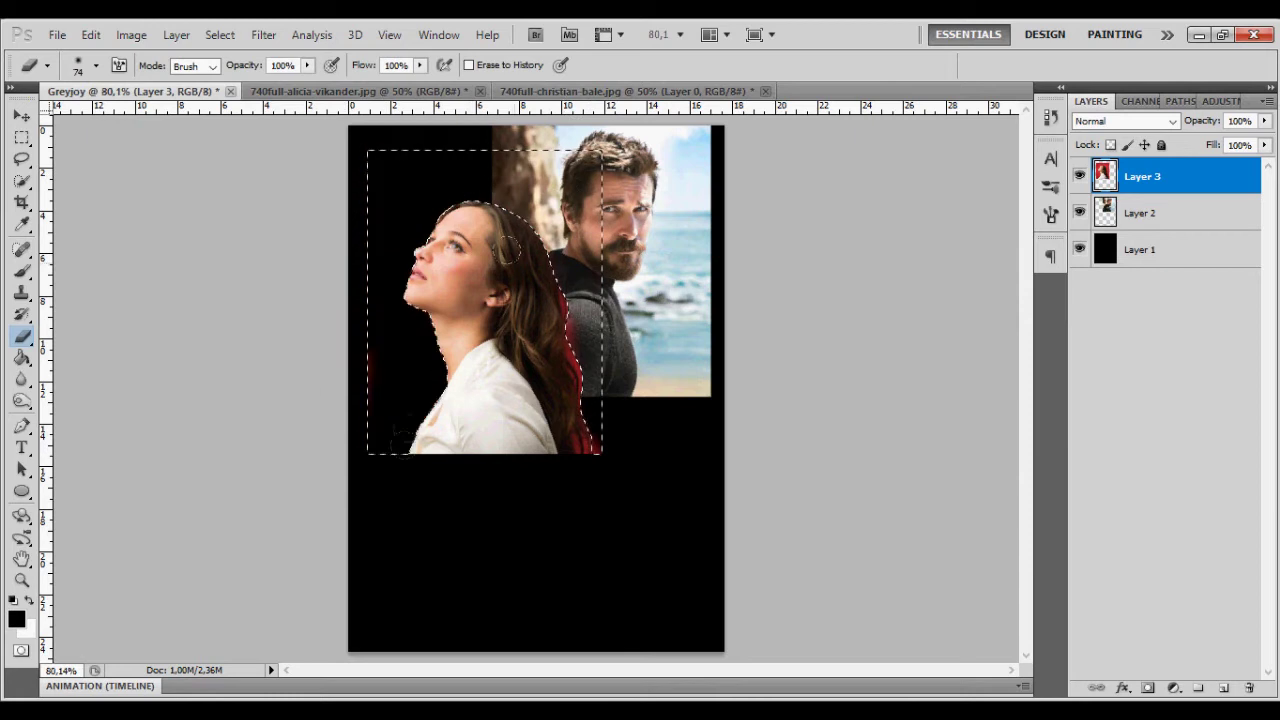
- Erase the beach along the man's right edge and close the woman's source photo unsaved
click(1079, 213)
click(1079, 213)
click(1142, 213)
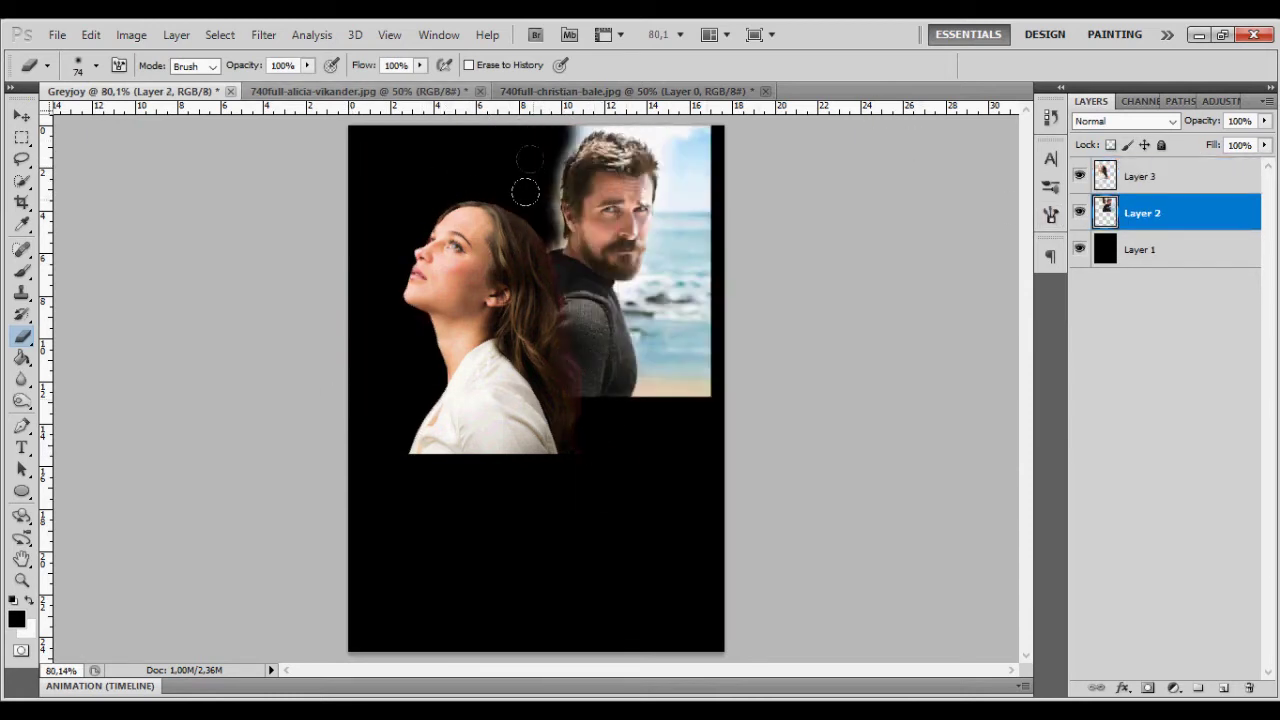
mouse_move(636, 384)
mouse_down()
mouse_move(640, 322)
mouse_move(695, 147)
mouse_up()
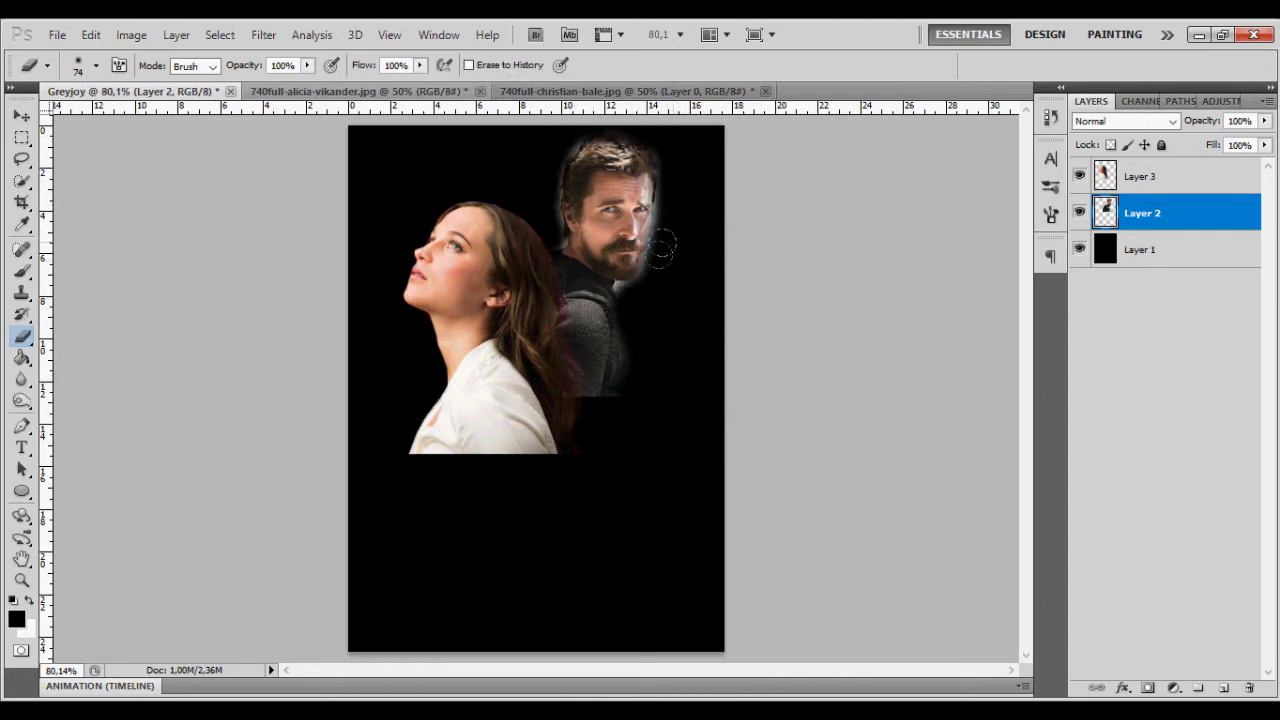
click(1138, 180)
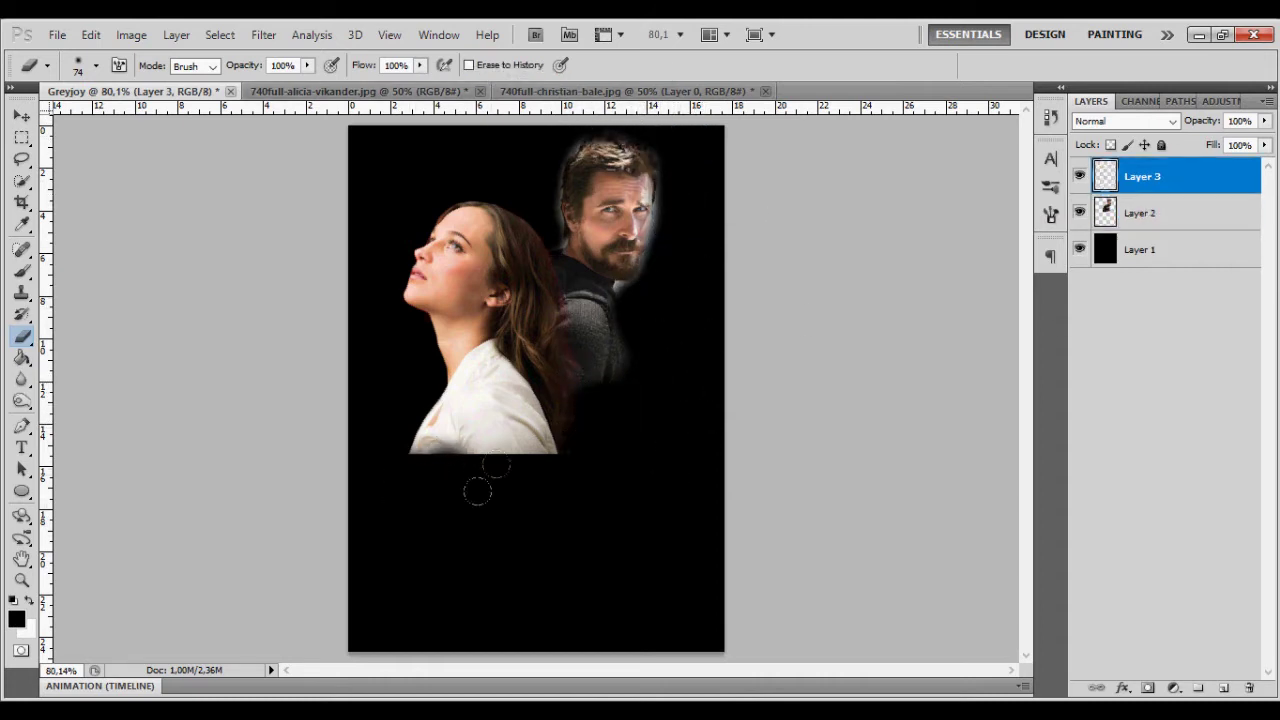
click(480, 91)
click(643, 300)
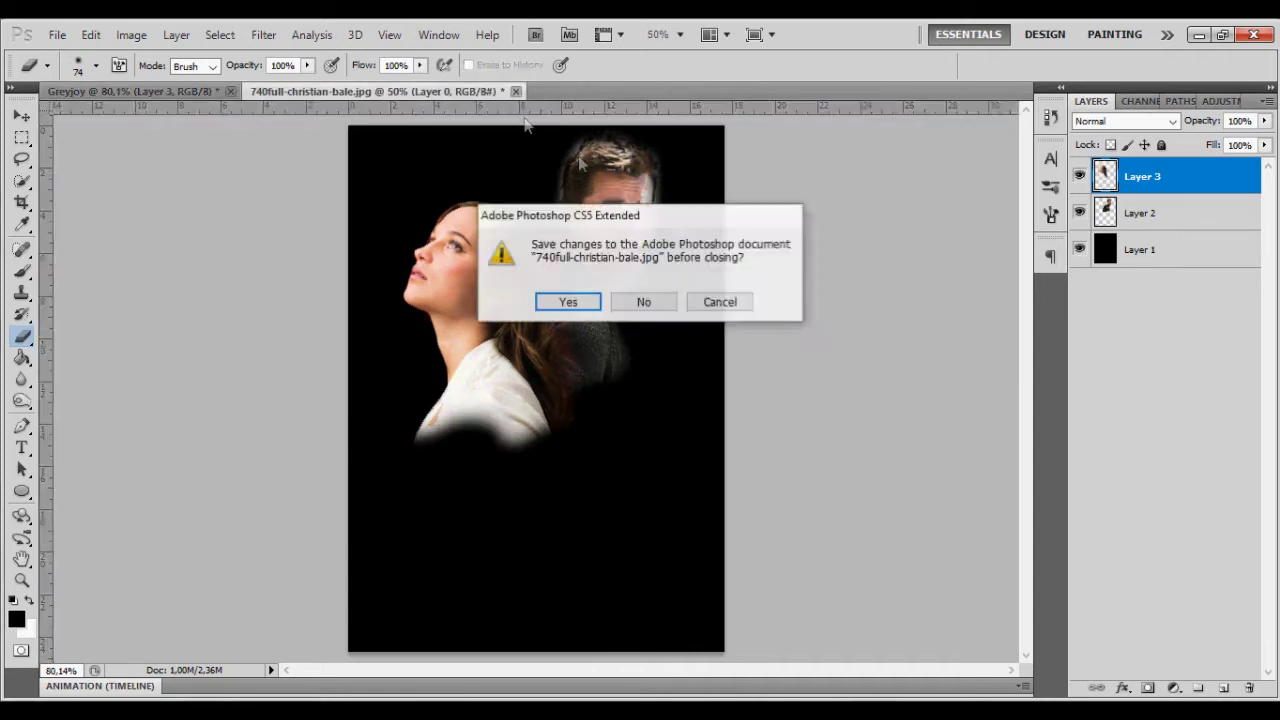
- Close the man's source photo unsaved and open the bridal and young man photos
click(515, 91)
click(643, 300)
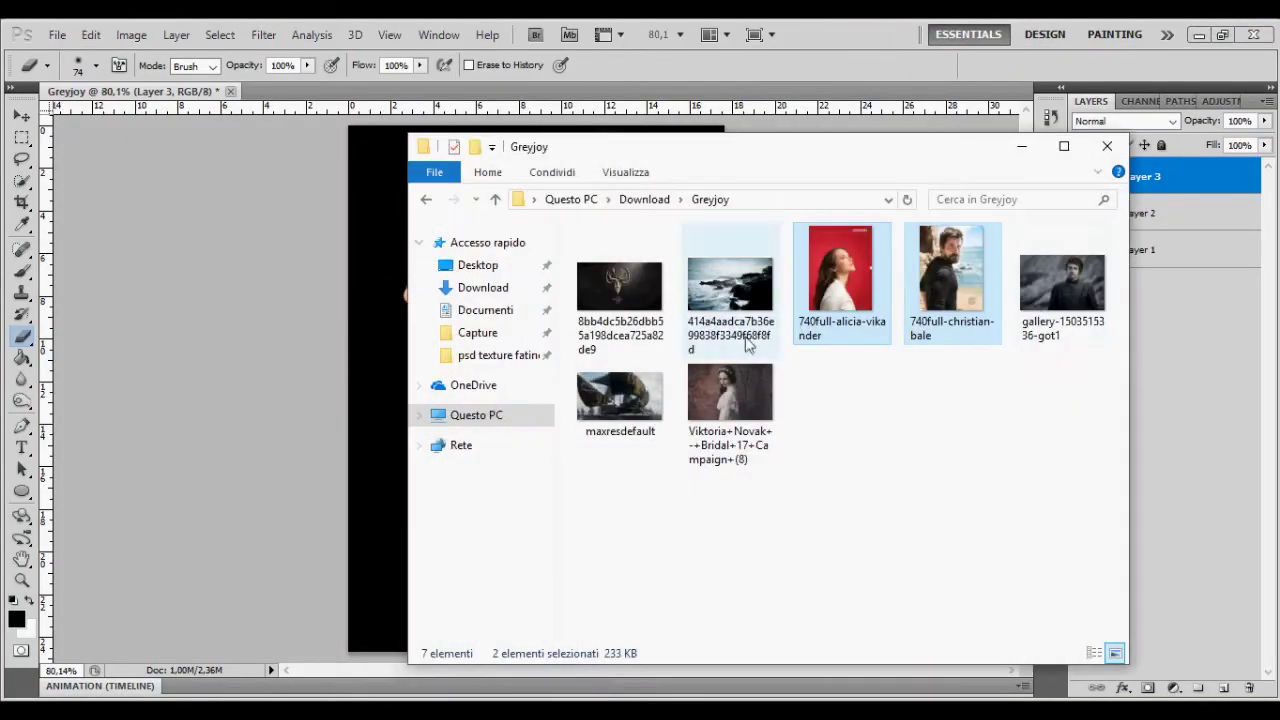
click(1057, 286)
ctrl+click(729, 414)
drag(729, 414, 412, 255)
- Crop the young man's photo, bring it into the poster and shrink it
key(c)
drag(443, 150, 862, 626)
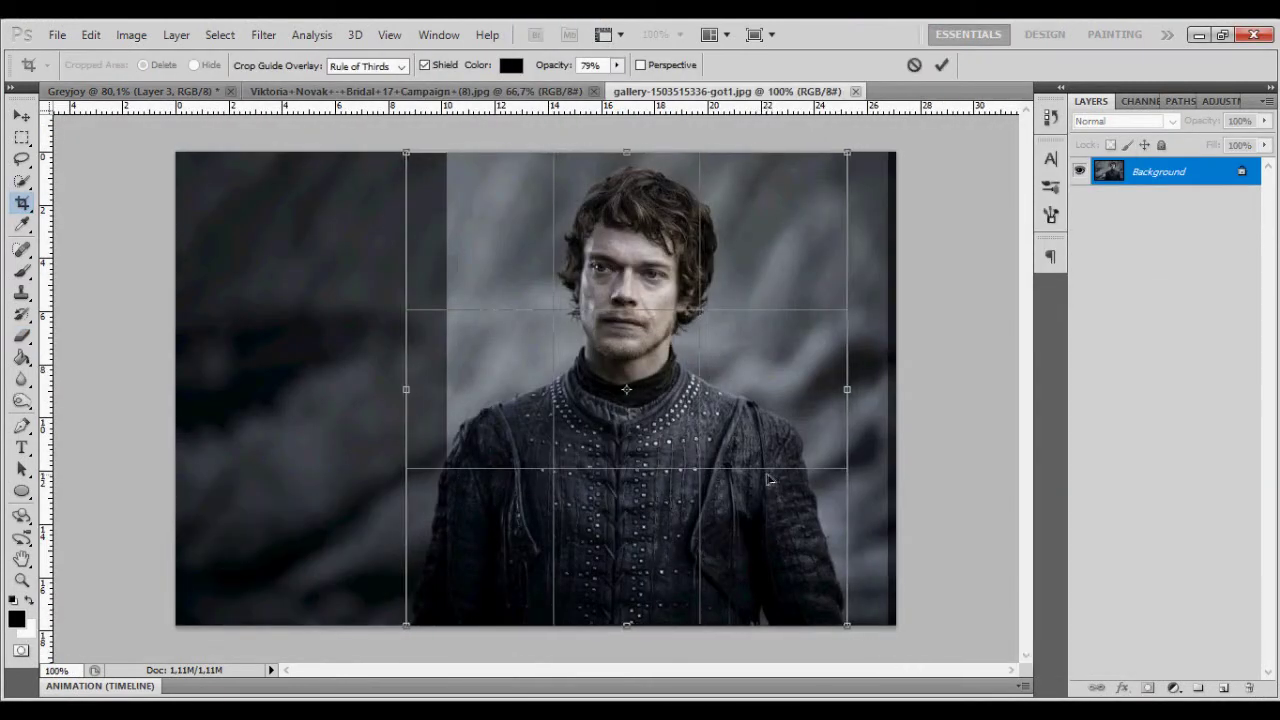
key(Return)
key(v)
drag(535, 390, 407, 216)
key(ctrl+t)
drag(709, 177, 657, 320)
key(Return)
- Erase the grey background around the young man so he blends into black
key(e)
drag(405, 345, 468, 300)
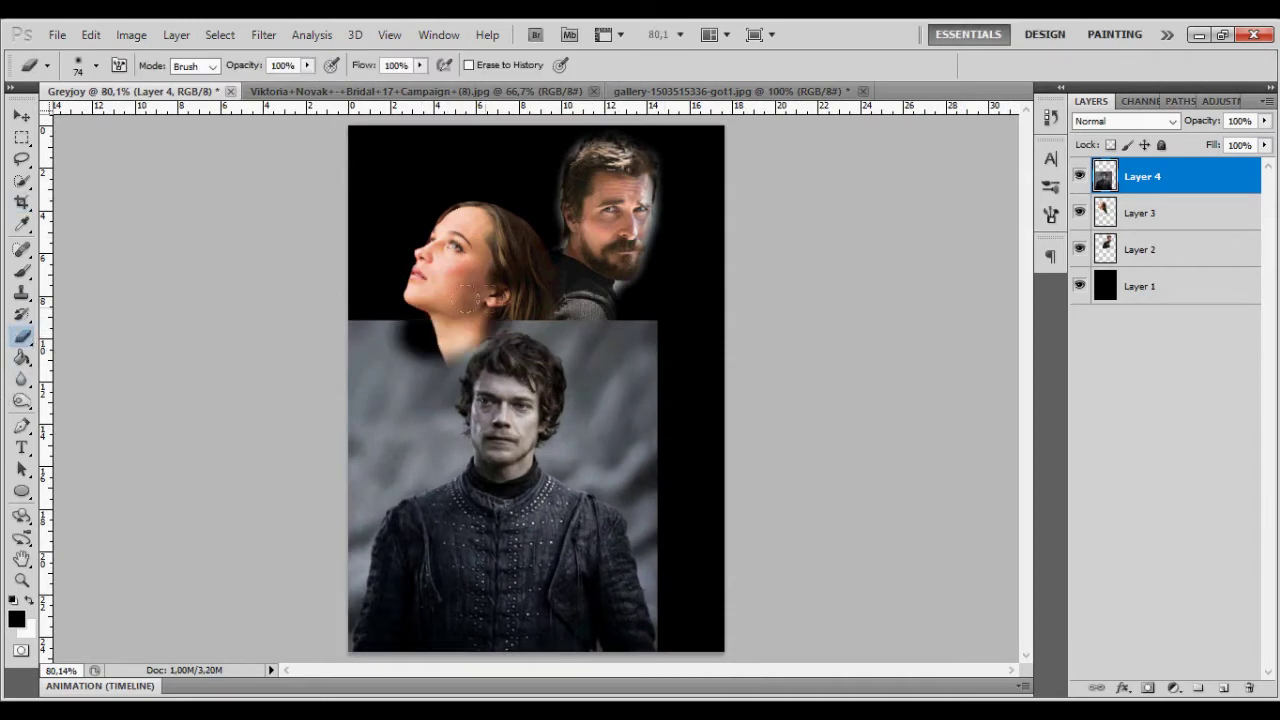
drag(551, 310, 597, 399)
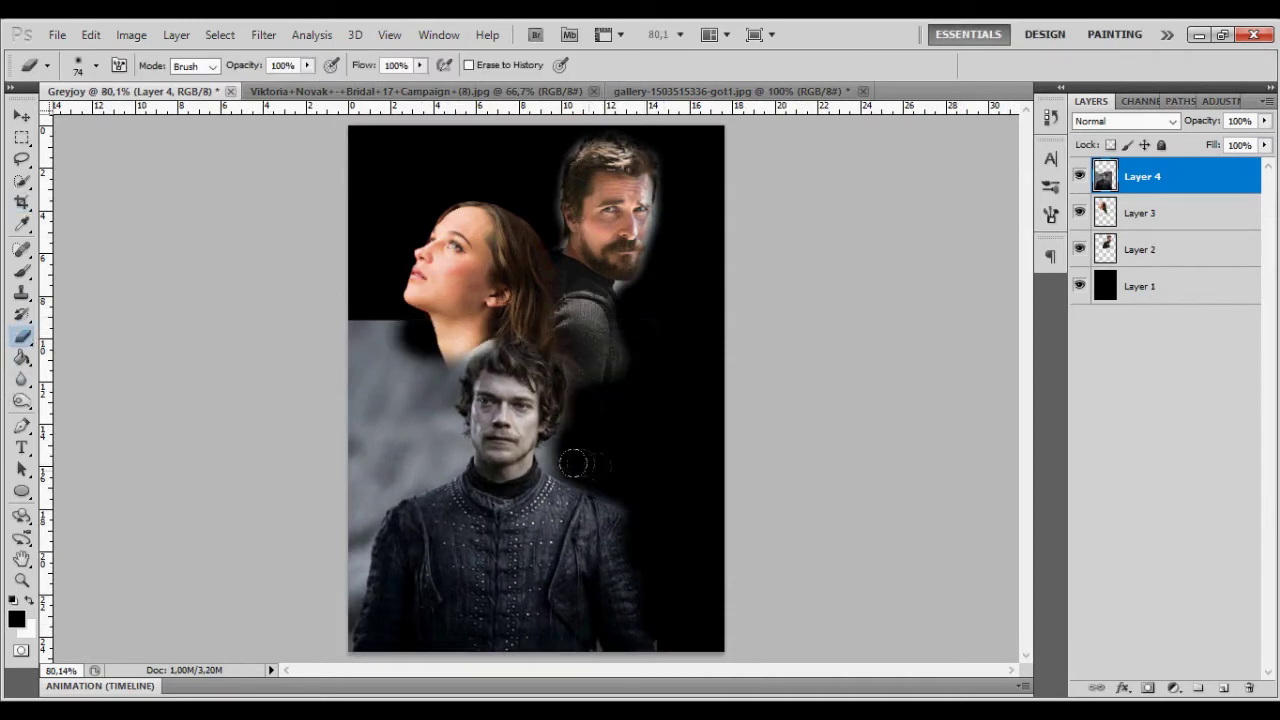
drag(465, 345, 403, 390)
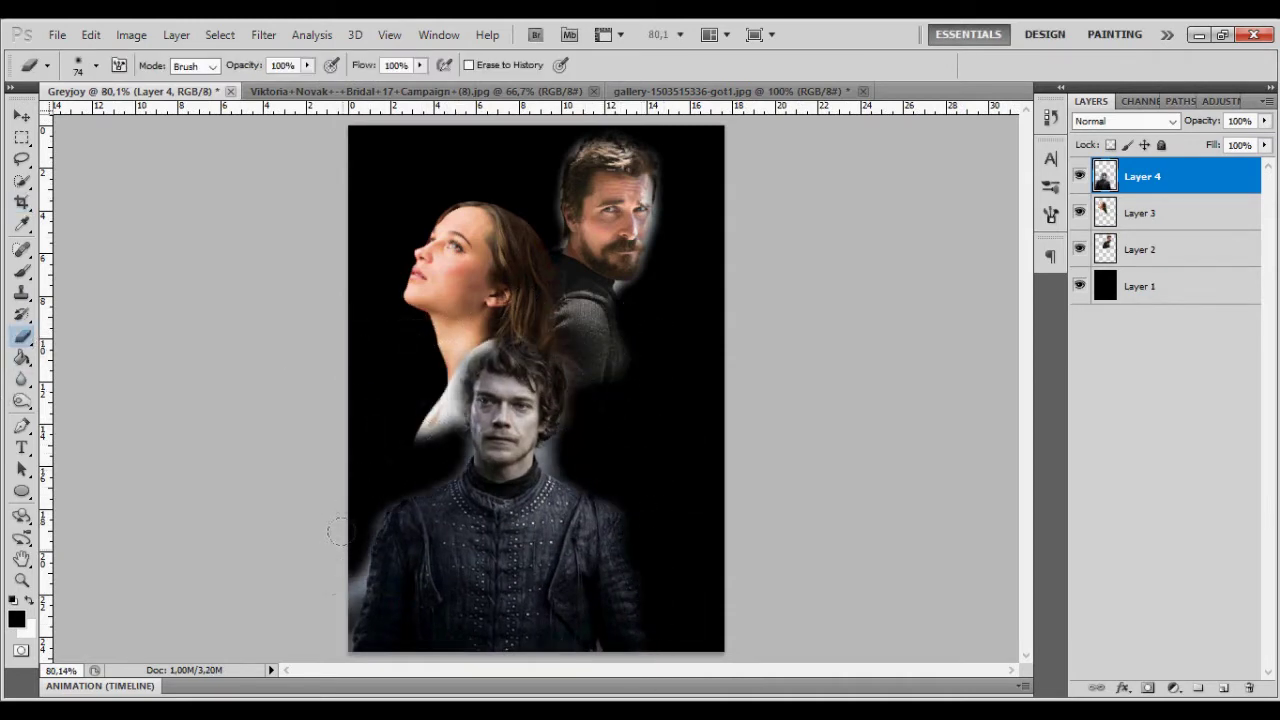
- Move the young man's photo left and up into place
key(v)
mouse_move(504, 504)
mouse_down()
mouse_move(459, 494)
mouse_move(469, 486)
mouse_up()
click(1140, 213)
click(22, 337)
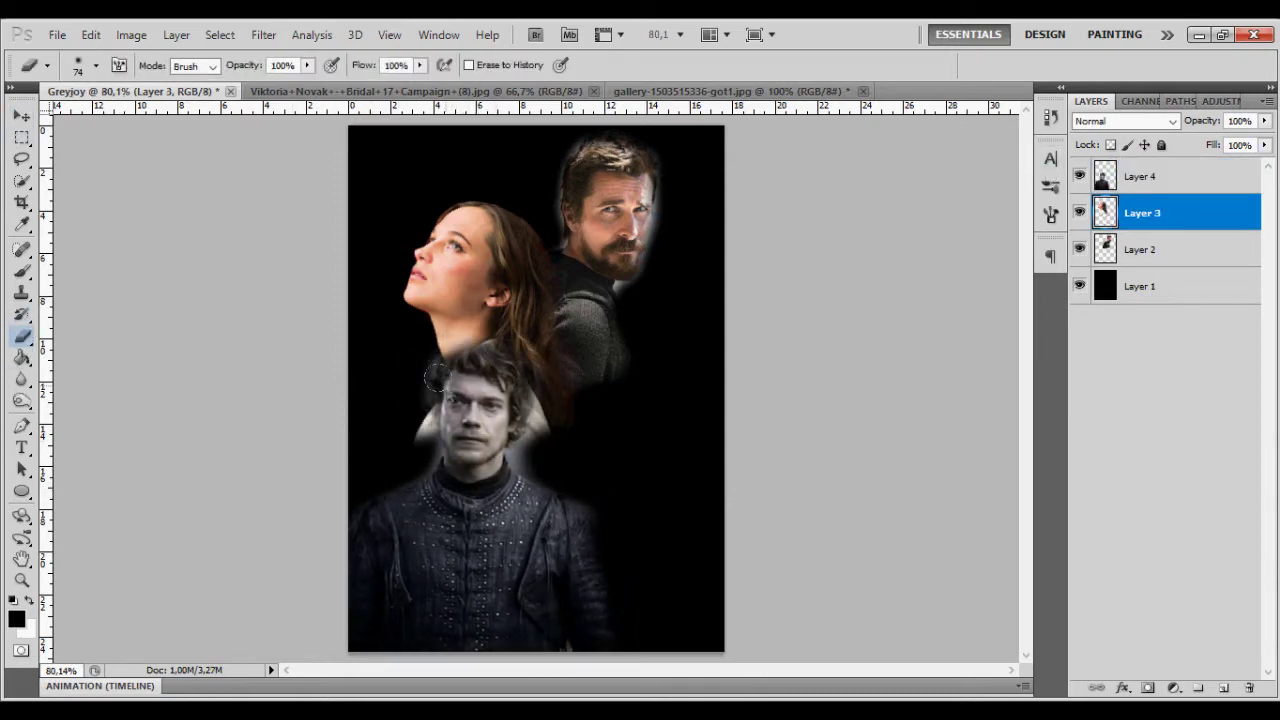
- Crop the bridal portrait and close both source photos without saving
click(863, 91)
click(640, 297)
click(300, 91)
key(c)
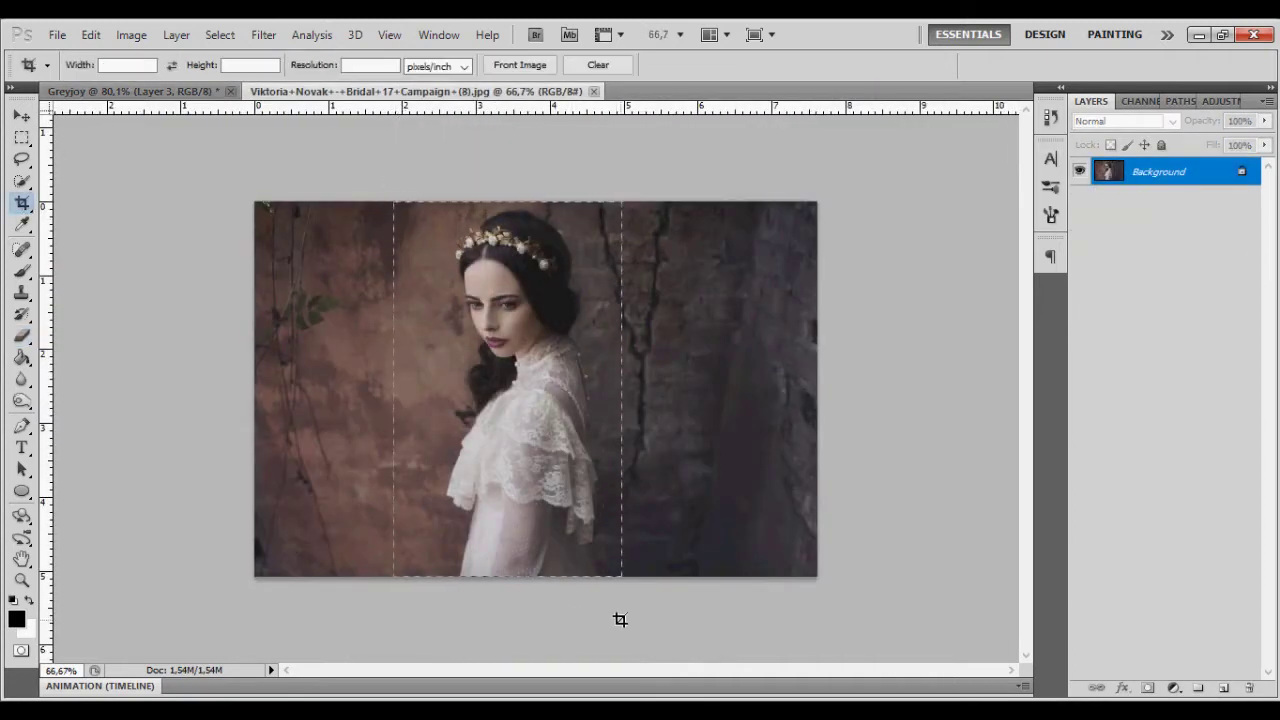
key(Return)
click(594, 91)
click(640, 300)
- Paste the bridal portrait at lower right, scaled up and rotated slightly clockwise
key(ctrl+v)
key(ctrl+t)
drag(350, 163, 515, 293)
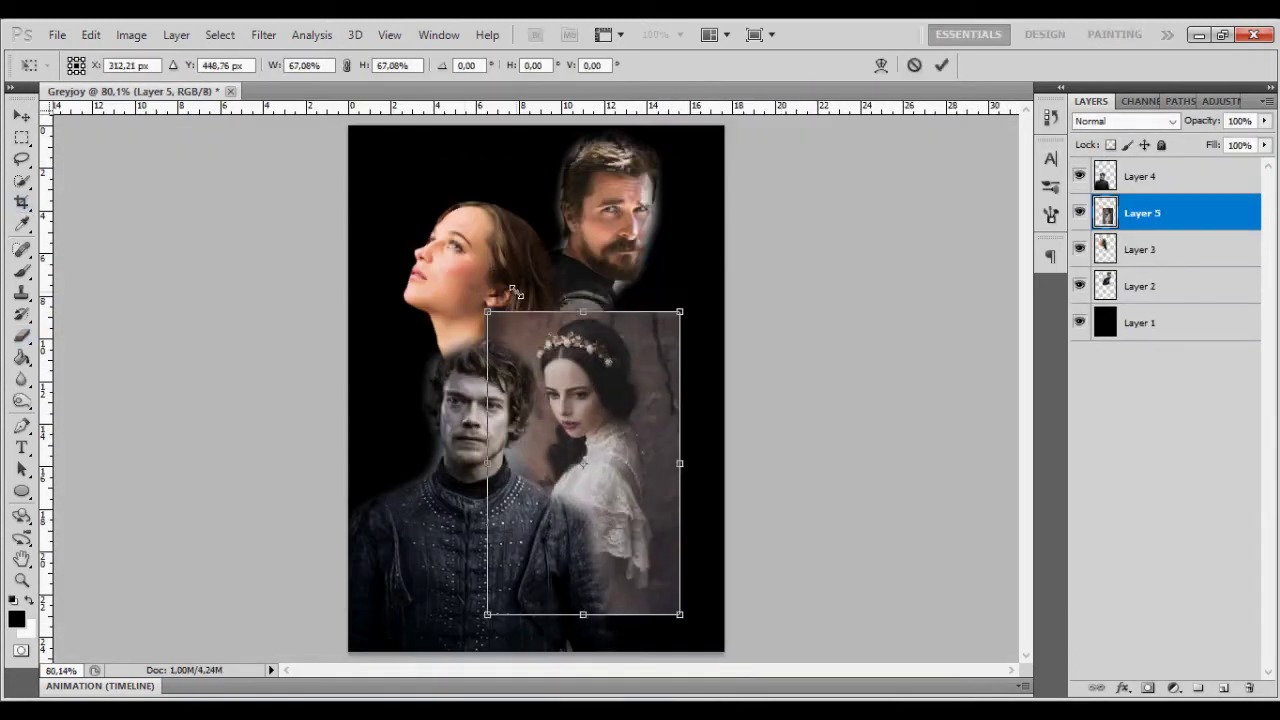
drag(580, 420, 635, 434)
drag(700, 640, 665, 665)
key(Return)
key(e)
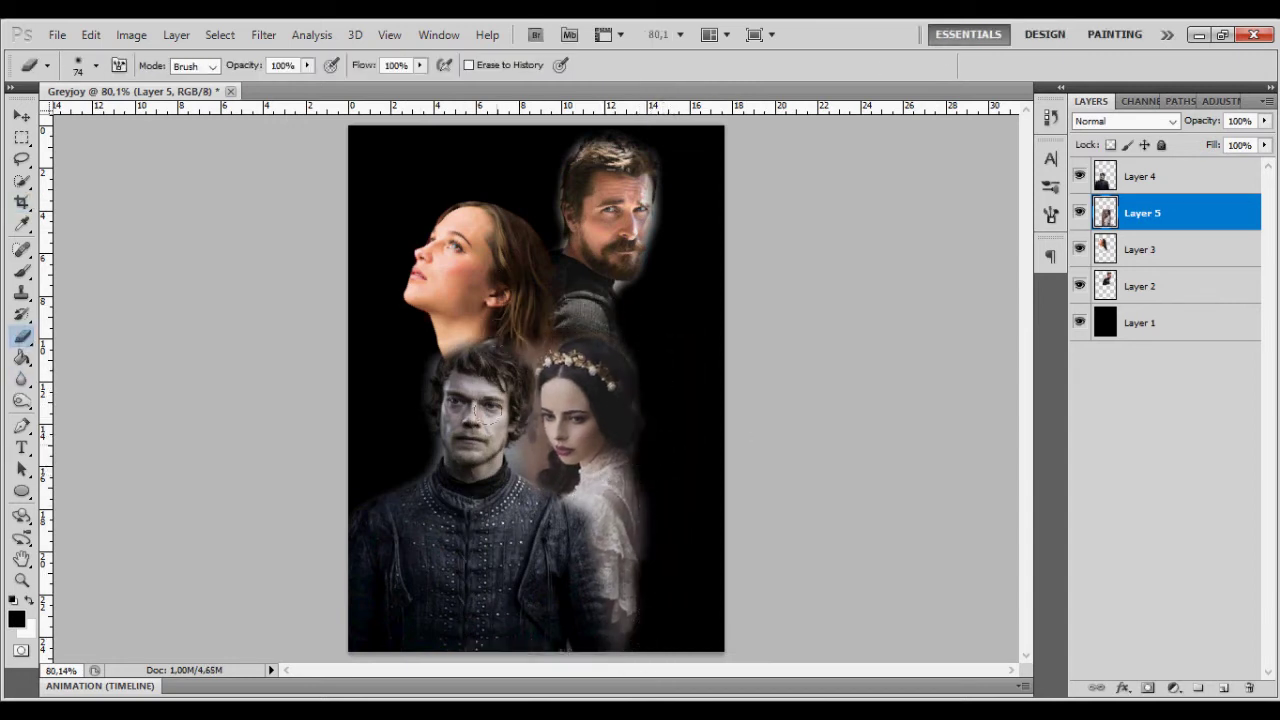
- Shift the two lower portraits right and move the upper woman's portrait down and left
shift+click(1140, 176)
key(v)
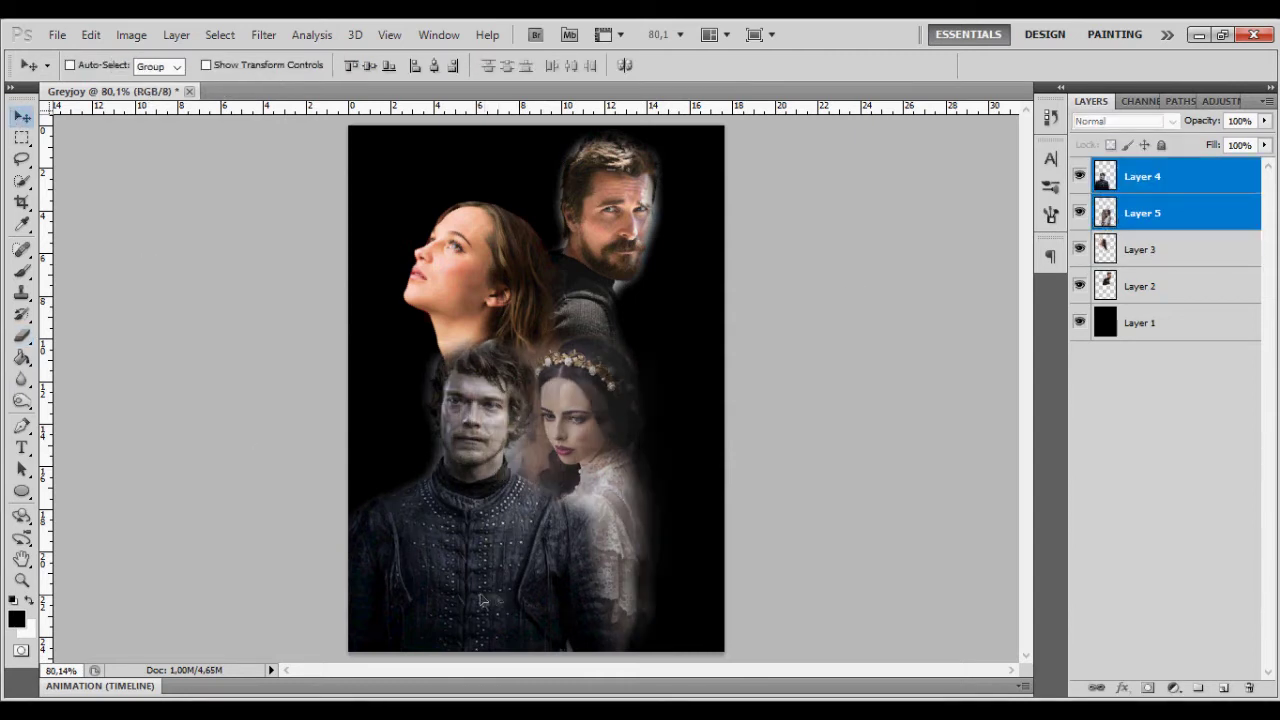
drag(470, 602, 500, 600)
click(1140, 249)
shift+click(1140, 286)
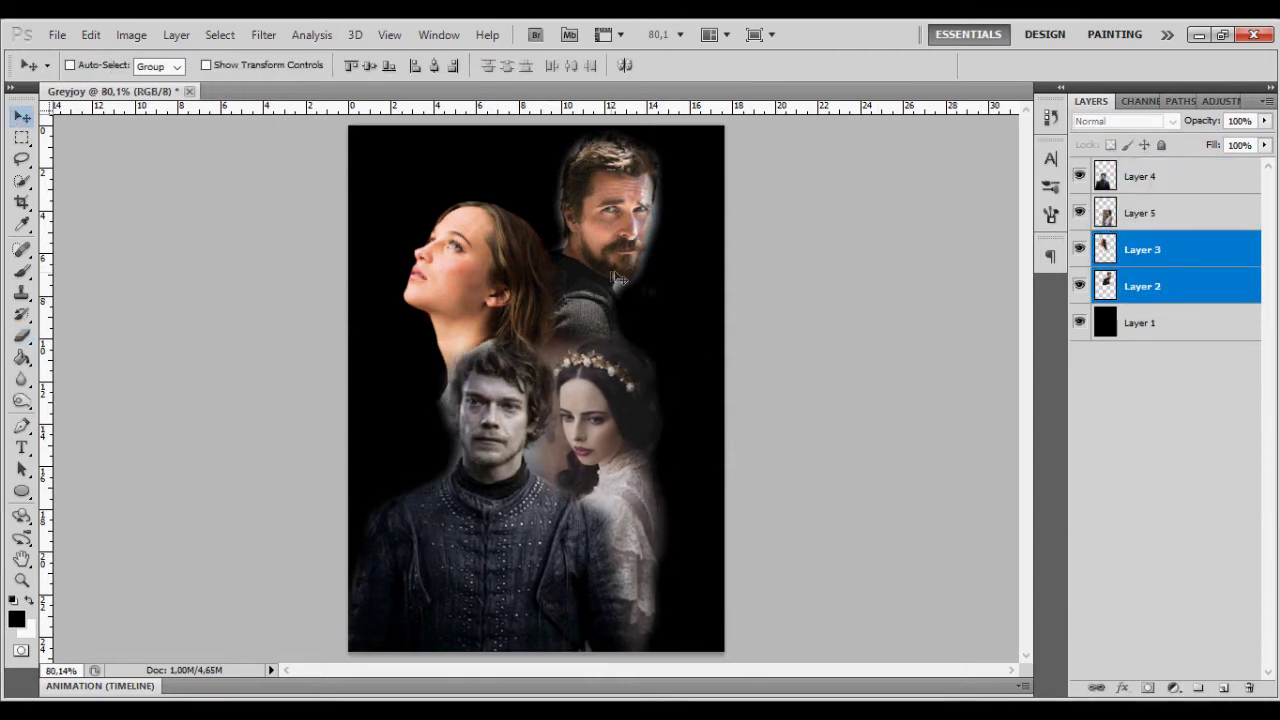
click(1140, 249)
mouse_move(480, 302)
mouse_down()
mouse_move(445, 352)
mouse_move(656, 273)
mouse_move(603, 273)
mouse_up()
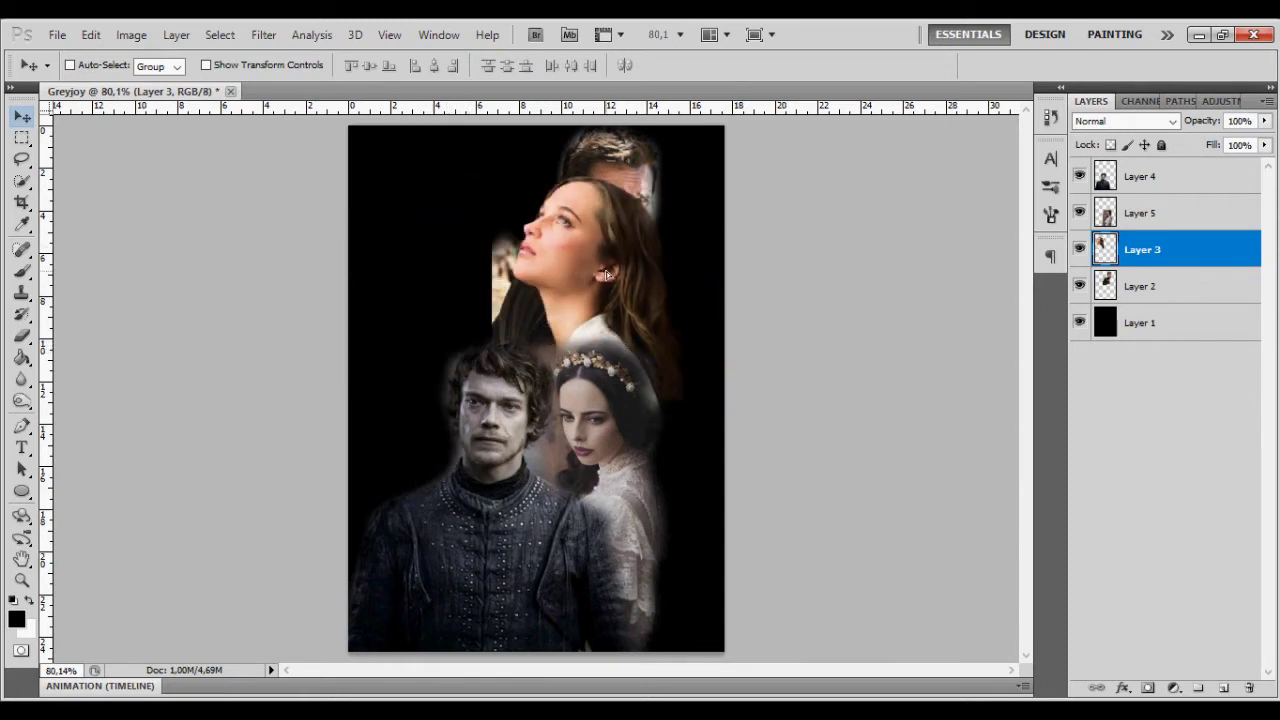
click(1112, 290)
drag(625, 170, 460, 200)
key(ctrl+z)
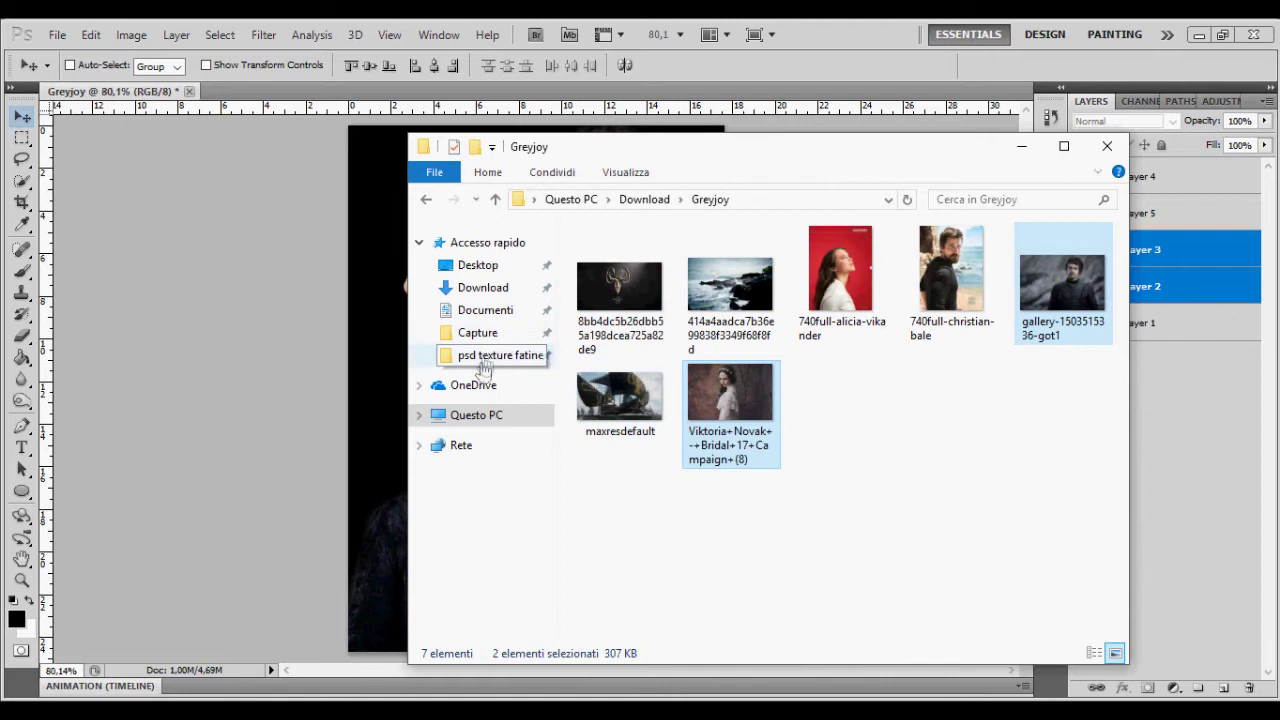
- Open meraxes.psd and the hurricane PSD from the psd texture fatine folder
click(483, 357)
click(740, 310)
ctrl+click(940, 440)
key(Return)
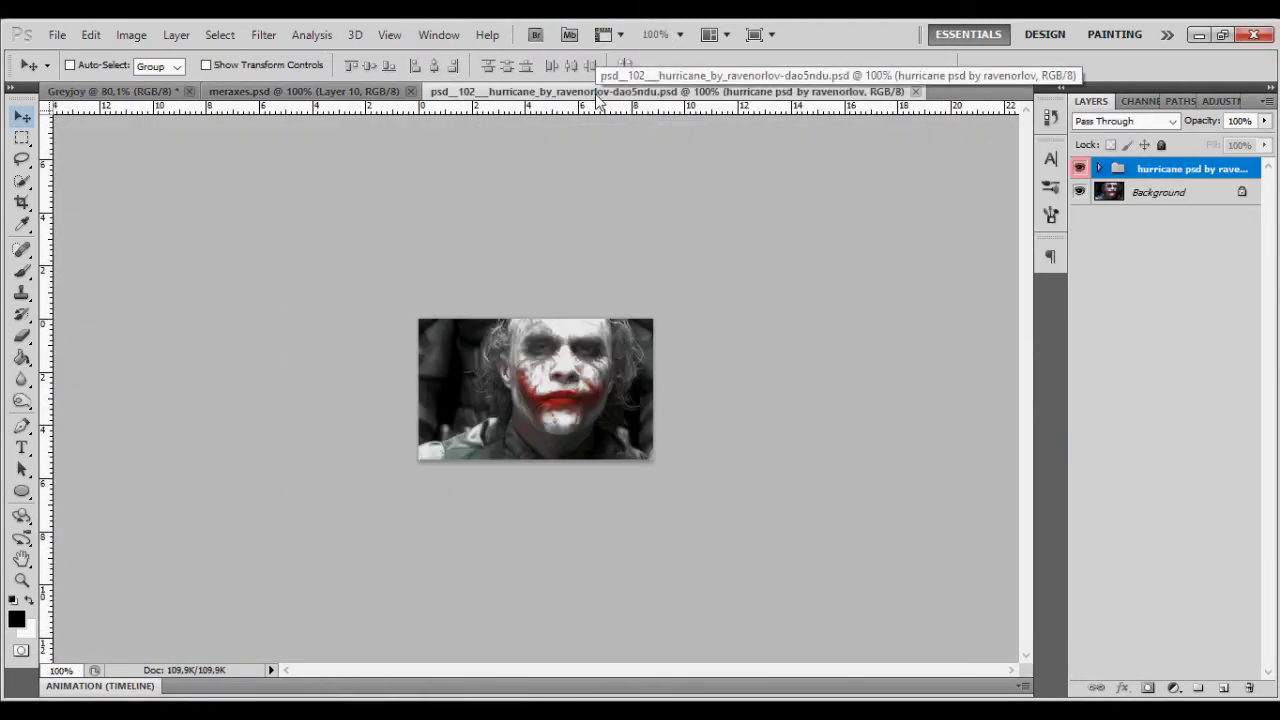
- Duplicate the hurricane group into Greyjoy, close the hurricane file, then delete that group
right_click(1190, 168)
click(1150, 215)
click(690, 297)
click(554, 331)
click(803, 225)
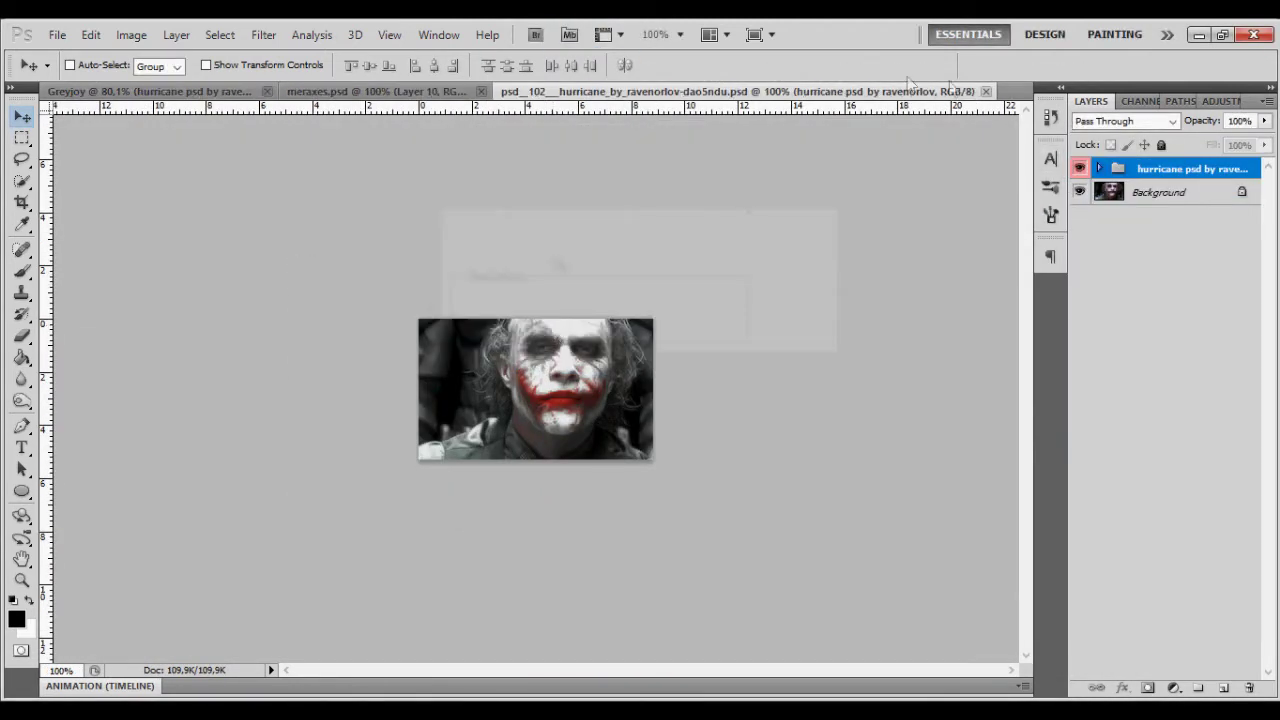
click(986, 91)
click(230, 91)
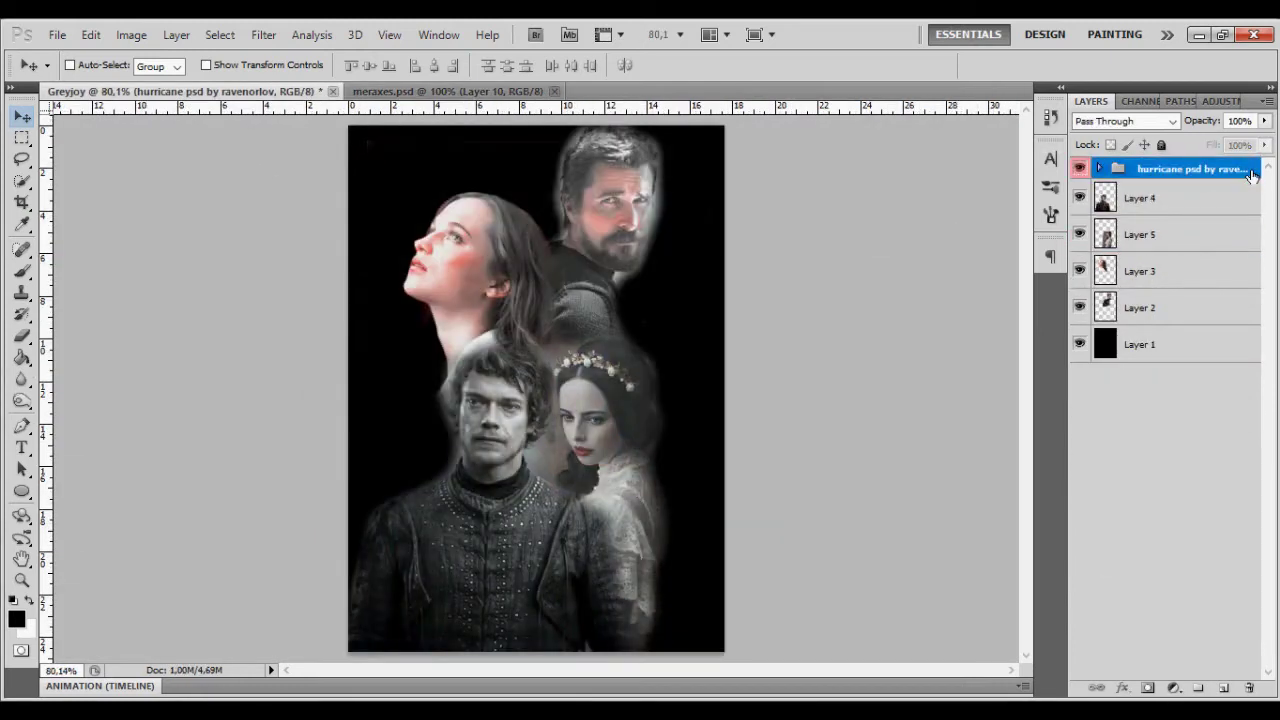
key(Delete)
- Duplicate the by sistaroundpsds, colorazione and Gradient Map 4 layers from meraxes into Greyjoy
key(ctrl+Tab)
click(1175, 373)
ctrl+click(1175, 351)
ctrl+click(1190, 420)
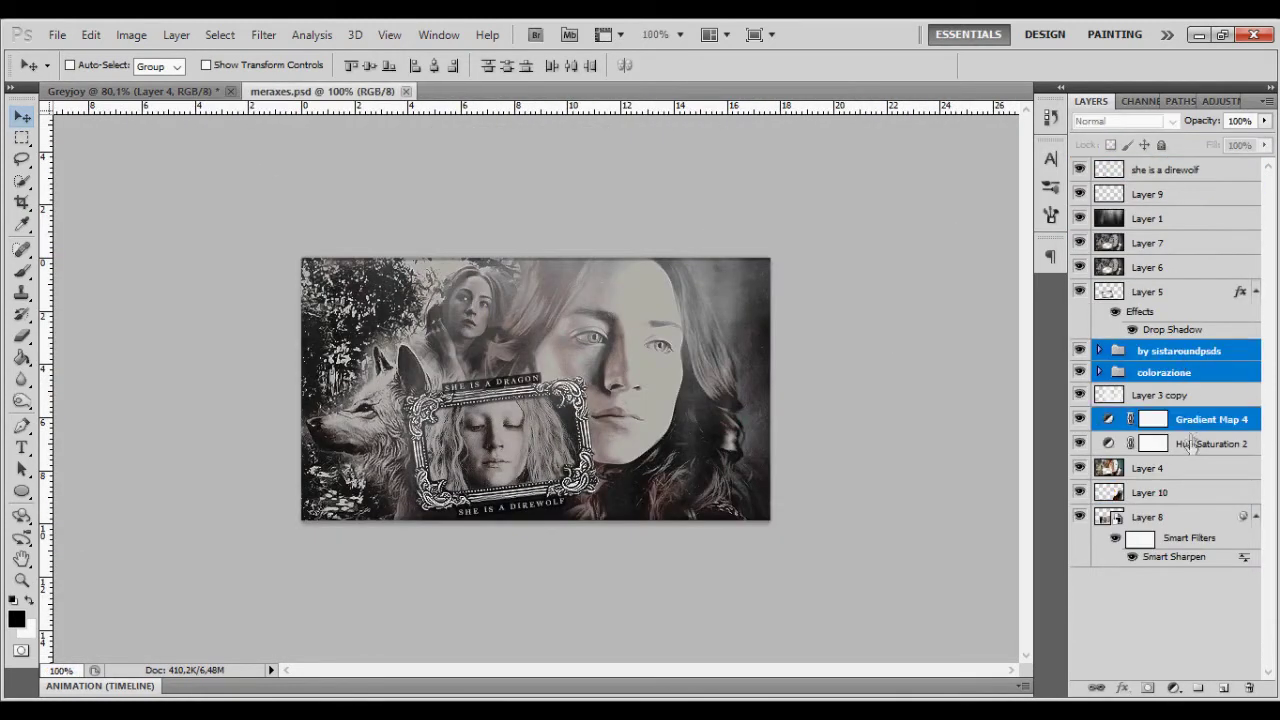
right_click(1160, 221)
click(1150, 262)
click(640, 295)
click(620, 330)
key(Return)
key(ctrl+w)
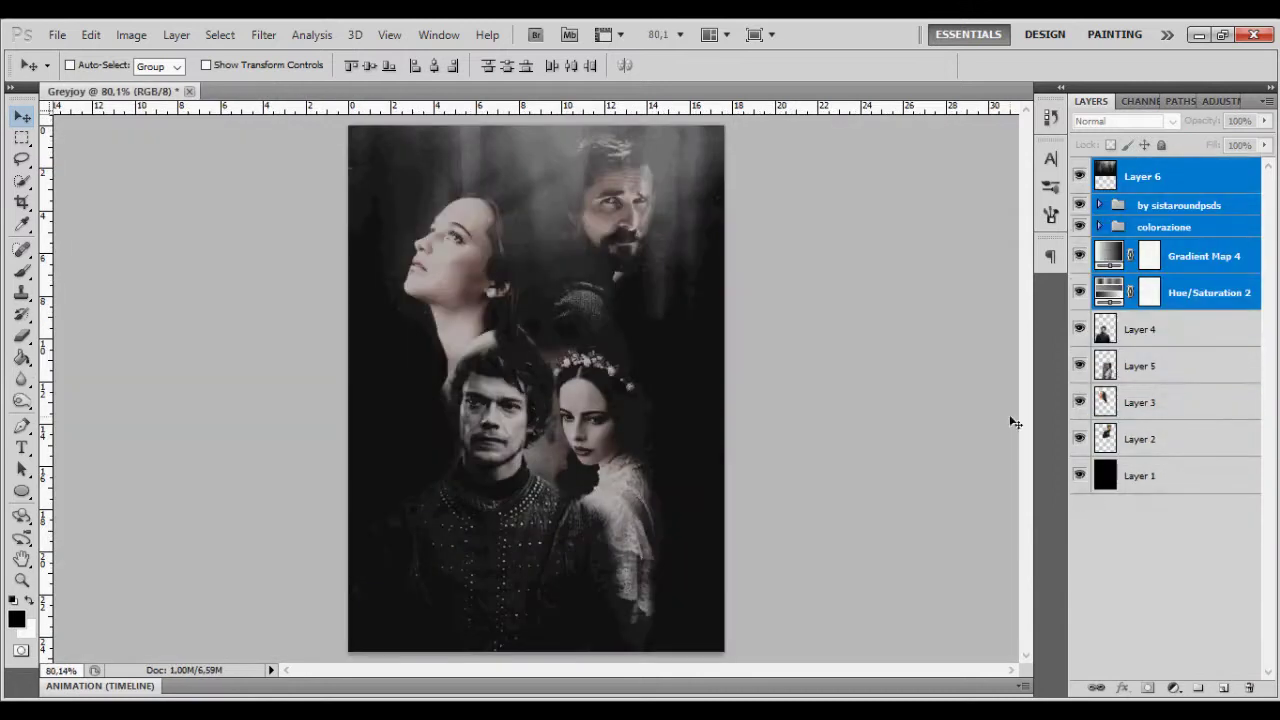
- Hide Layer 6, select Layer 4, and browse to the Download > Greyjoy folder
click(1079, 176)
click(1140, 329)
key(alt+Tab)
click(483, 287)
double_click(633, 285)
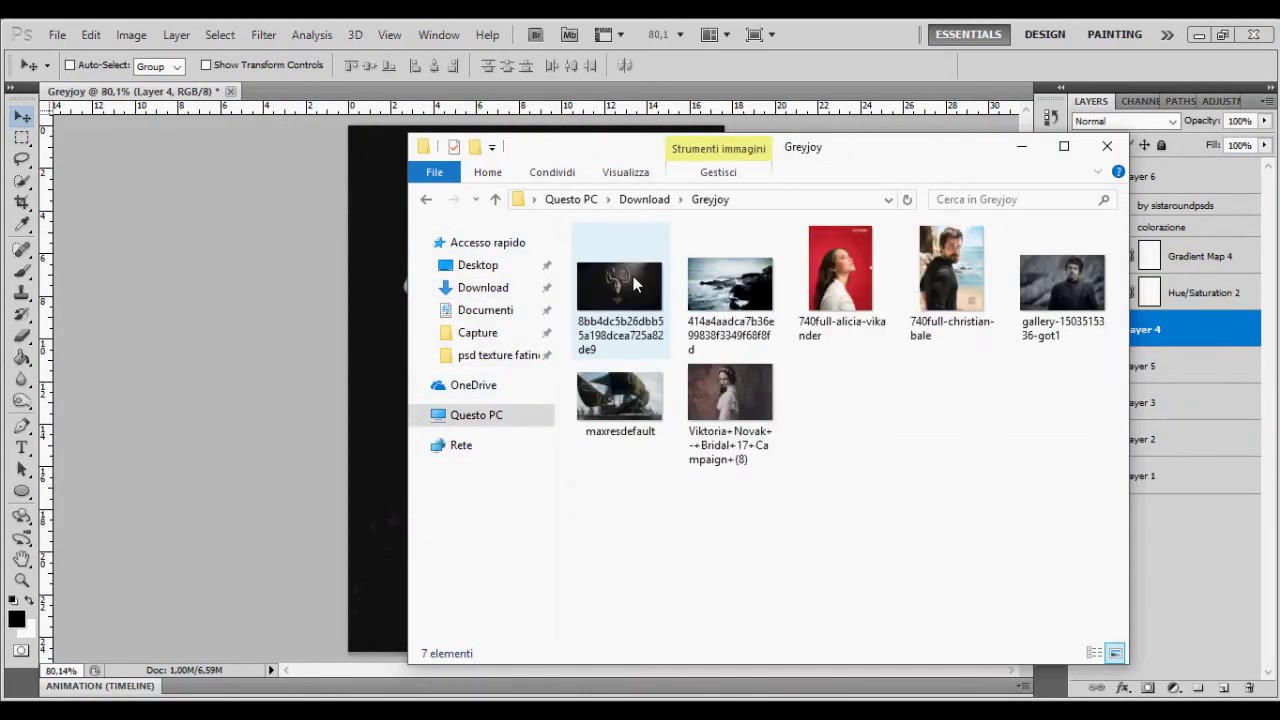
- Drag the ship and sea images into Photoshop and commit the ship placement
click(730, 275)
ctrl+click(618, 390)
drag(618, 390, 640, 97)
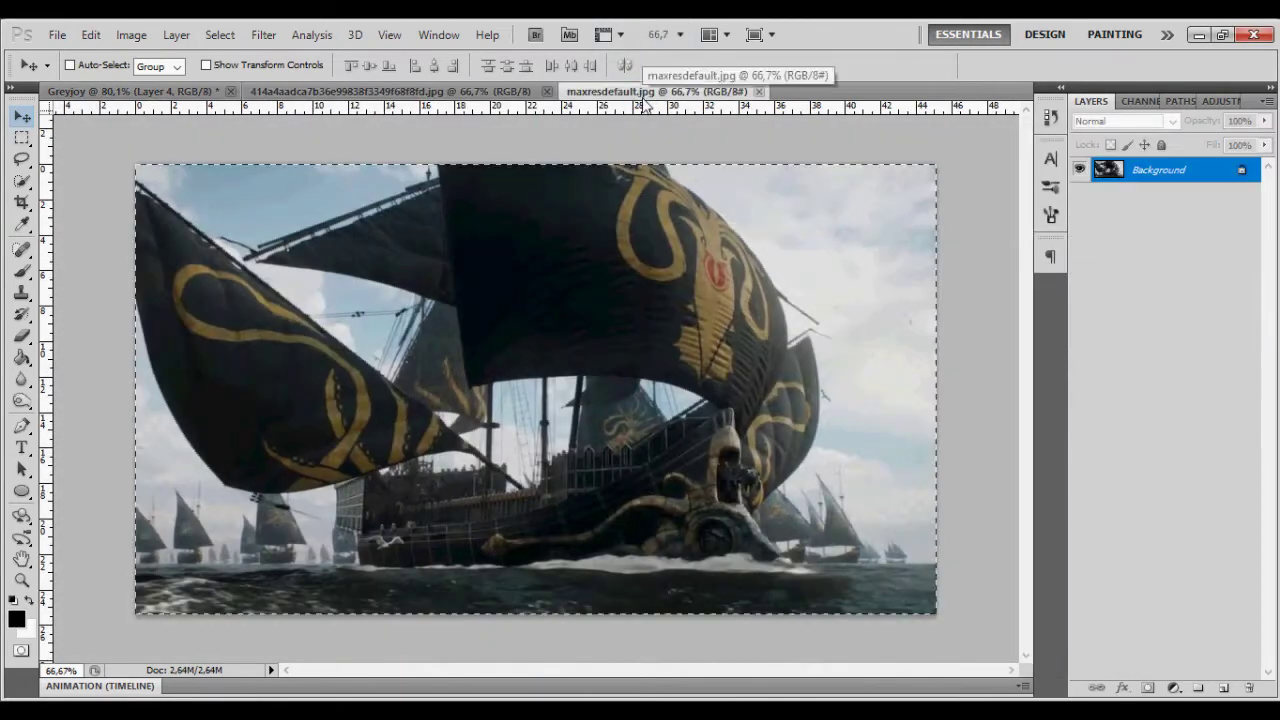
key(Return)
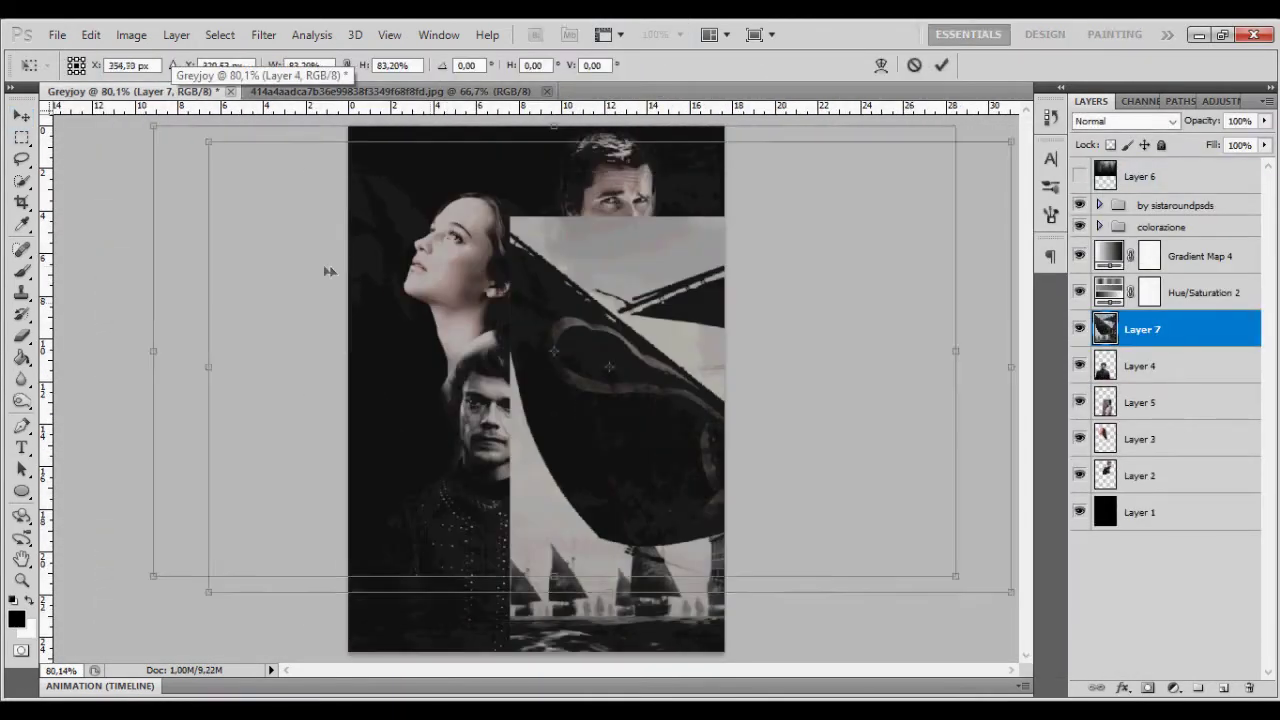
key(Return)
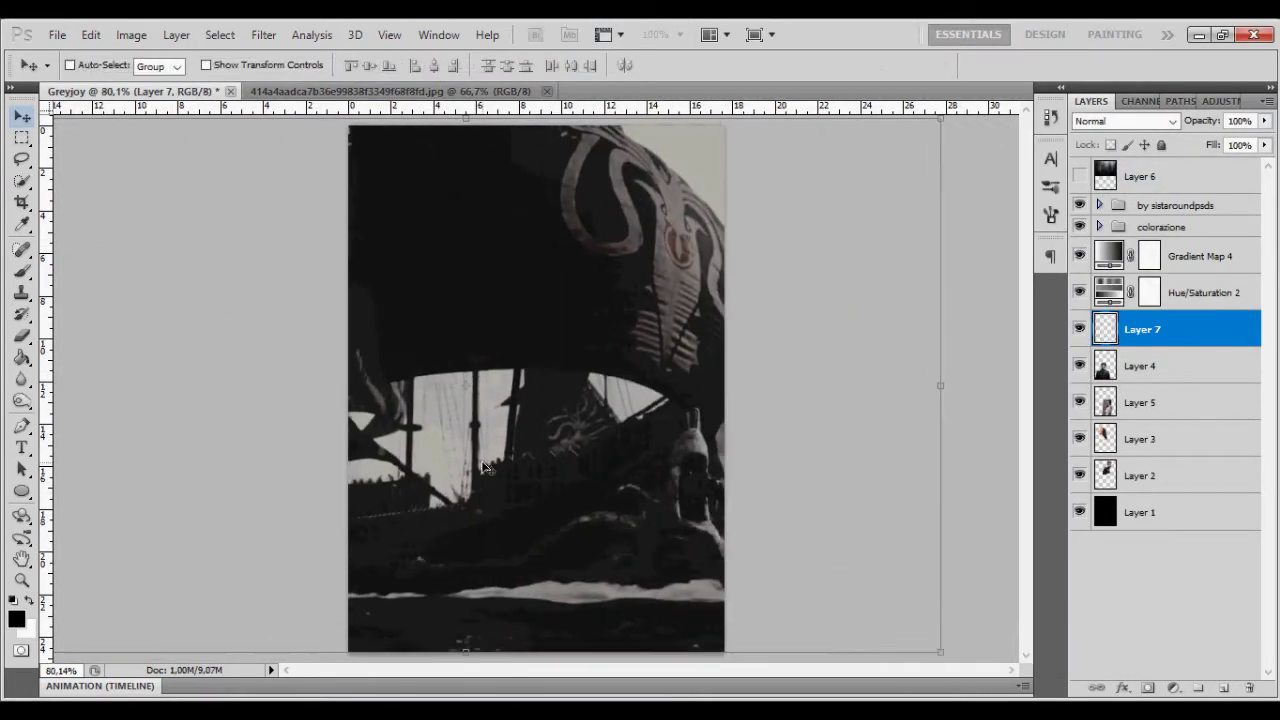
- Move Layer 7 just above Layer 1 and set its opacity to 80%
drag(1150, 329, 1188, 498)
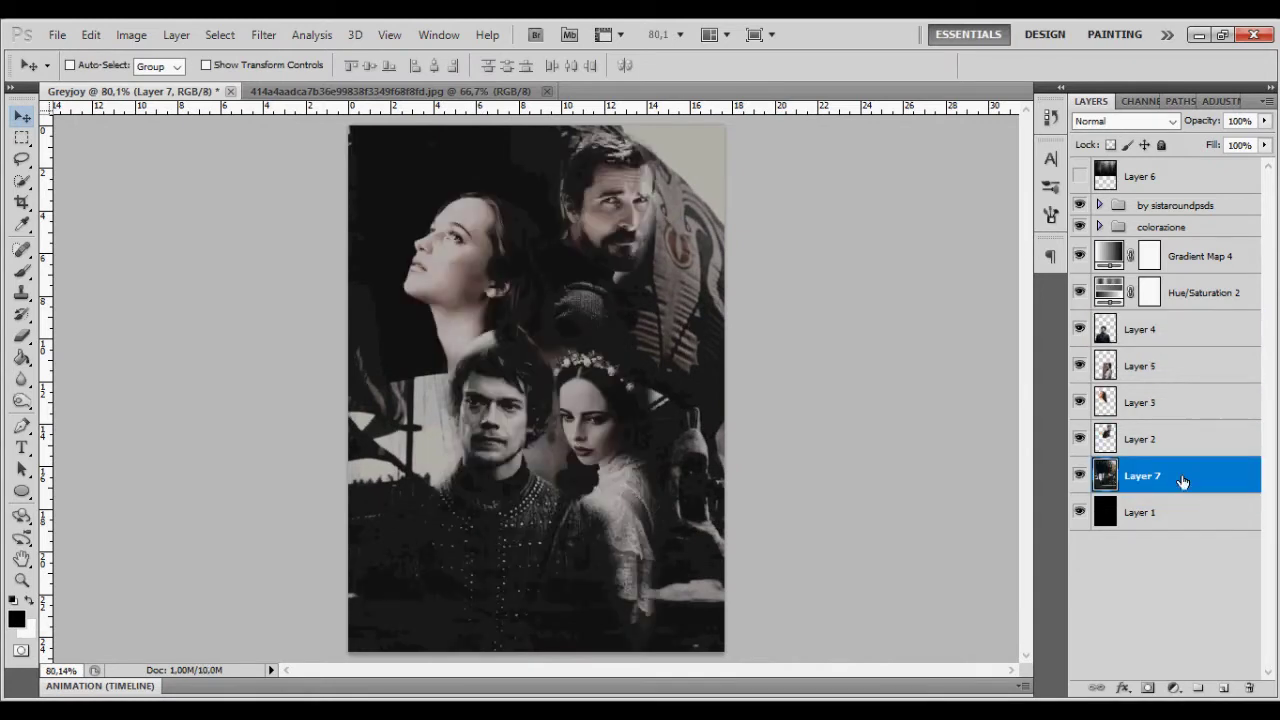
double_click(1220, 475)
drag(1062, 251, 1049, 251)
text(80)
key(Return)
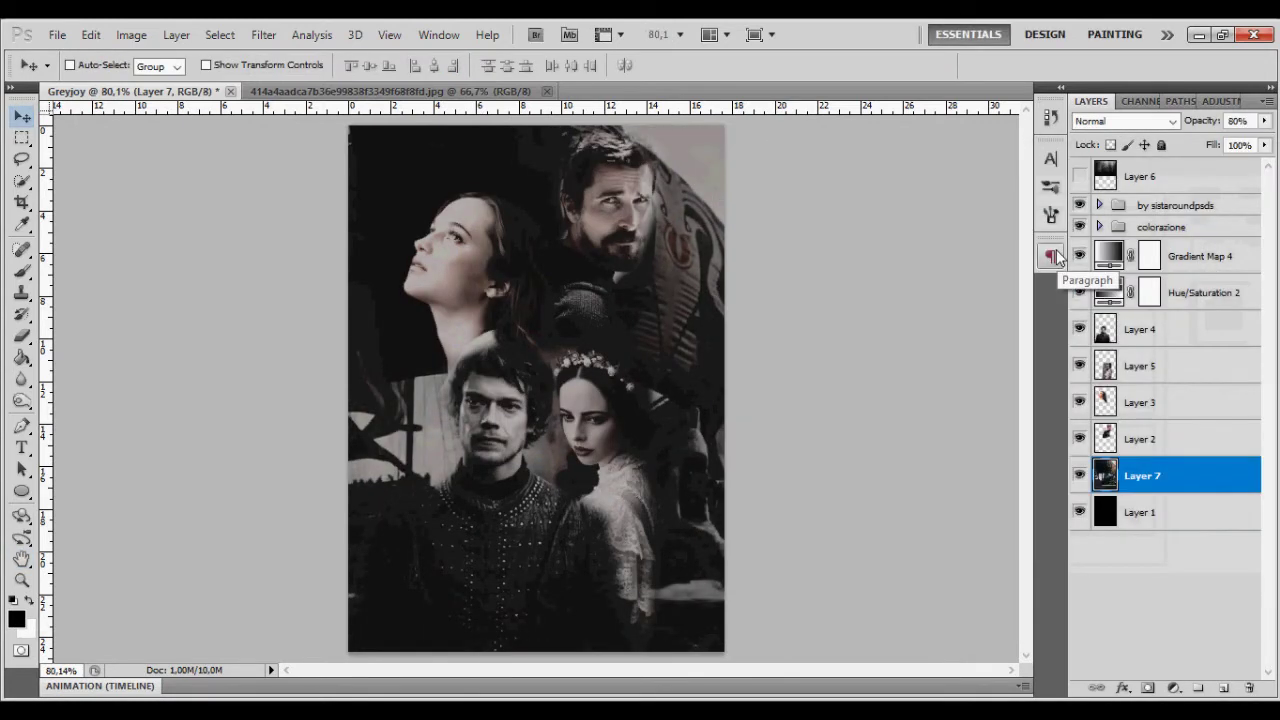
- Bring the sea image into the poster, enlarge it slightly and flip it horizontally
click(463, 91)
drag(528, 300, 680, 356)
key(ctrl+t)
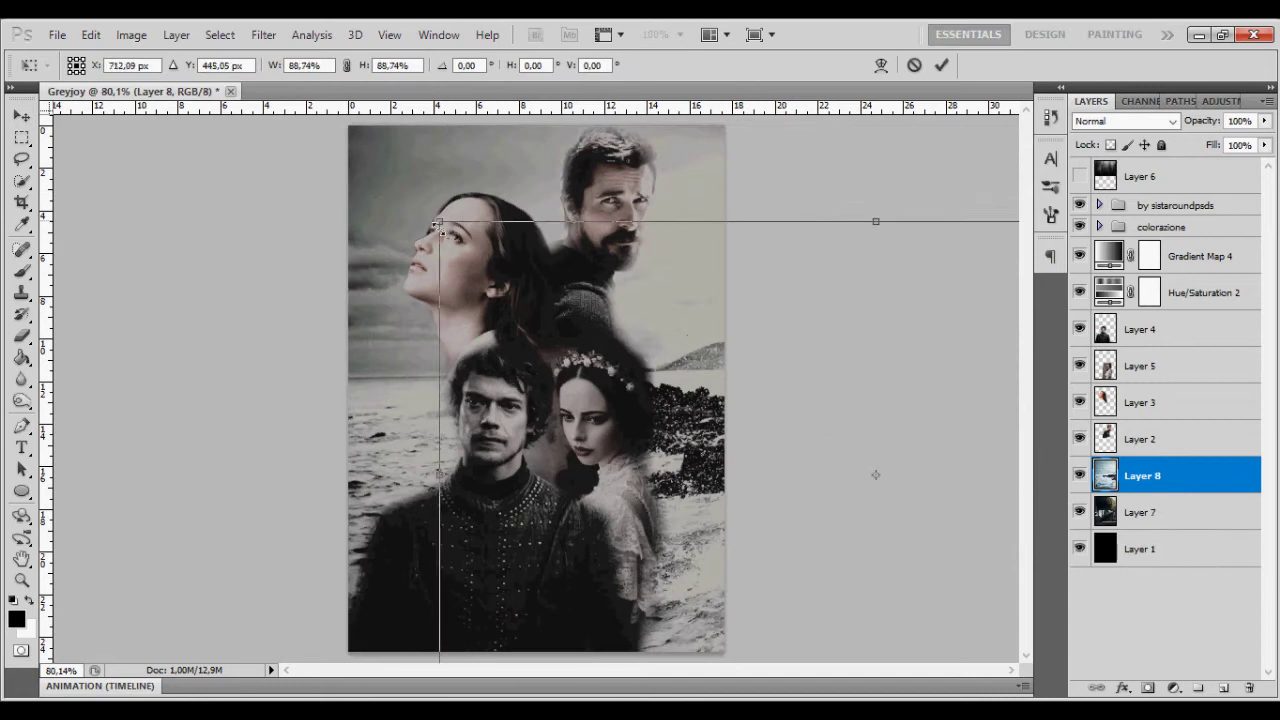
drag(122, 137, 61, 122)
right_click(537, 386)
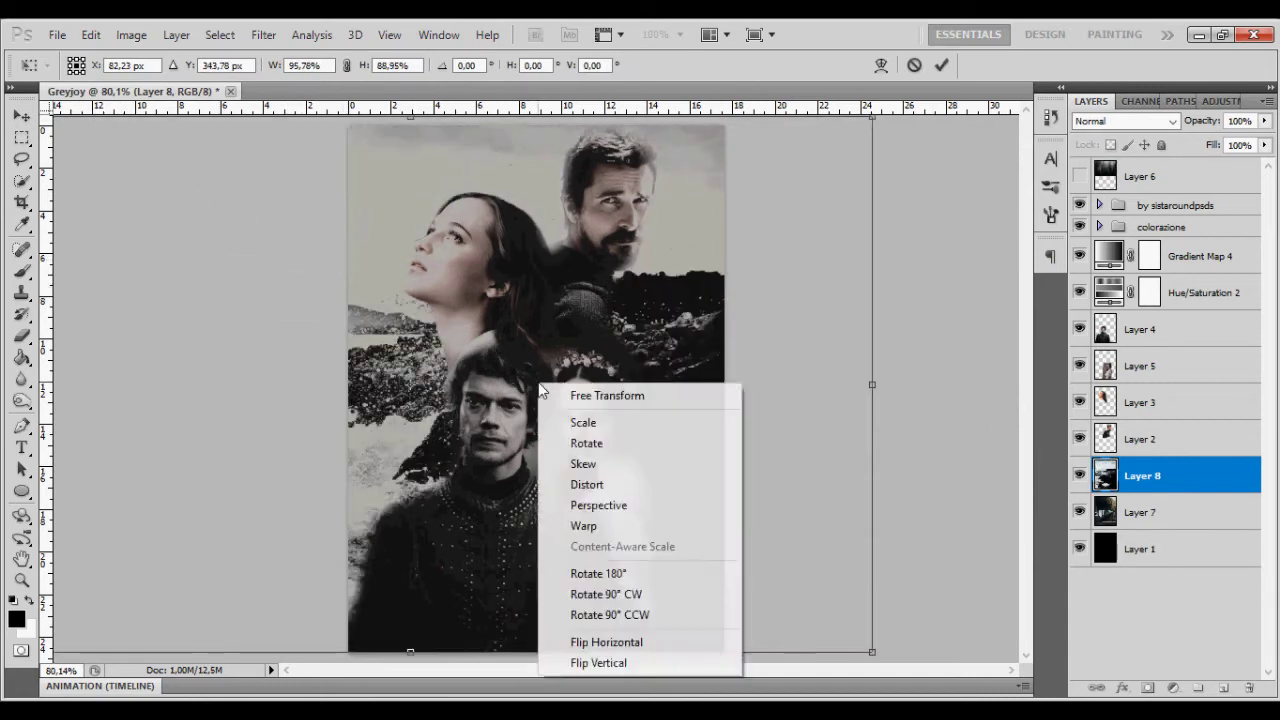
click(600, 640)
key(Return)
- Move Layer 8 above Layer 4 and erase the sea over the portraits with a 141 px eraser
drag(1143, 475, 1190, 312)
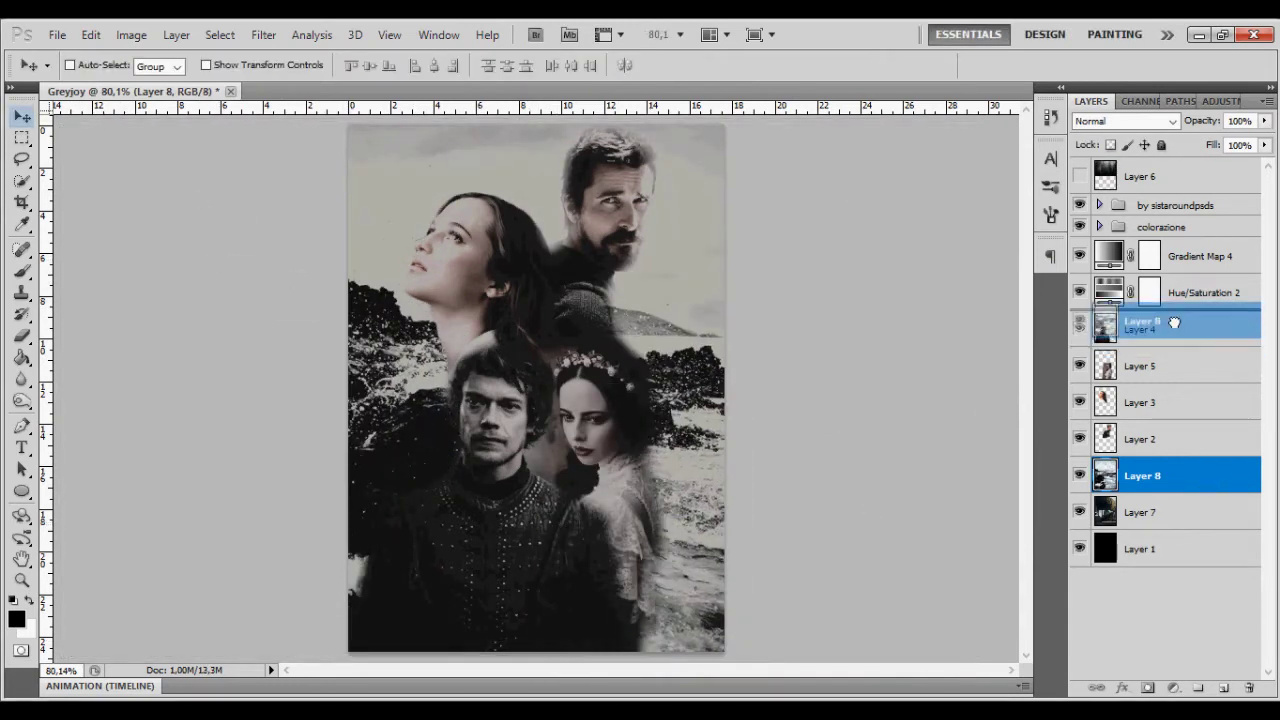
key(e)
click(95, 65)
drag(140, 118, 150, 118)
mouse_move(640, 150)
mouse_down()
mouse_move(610, 300)
mouse_move(600, 500)
mouse_move(620, 640)
mouse_up()
- Erase the sea from the young man's and upward-looking woman's faces and around them
drag(500, 420, 540, 580)
drag(410, 590, 470, 330)
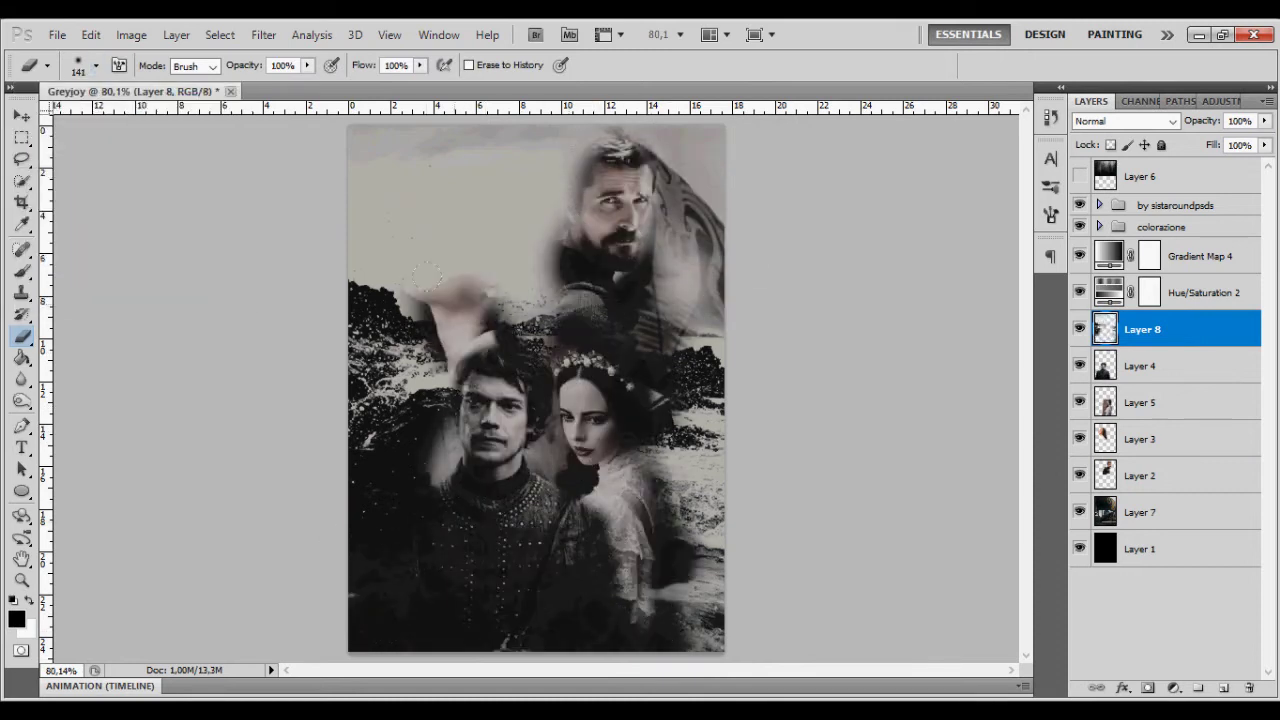
drag(450, 280, 500, 200)
drag(550, 160, 480, 140)
- Compare with Layer 8 toggled, turn on Gradient Map 4 and Hue/Saturation 2, and bring in the kraken sigil
click(1079, 329)
click(1079, 329)
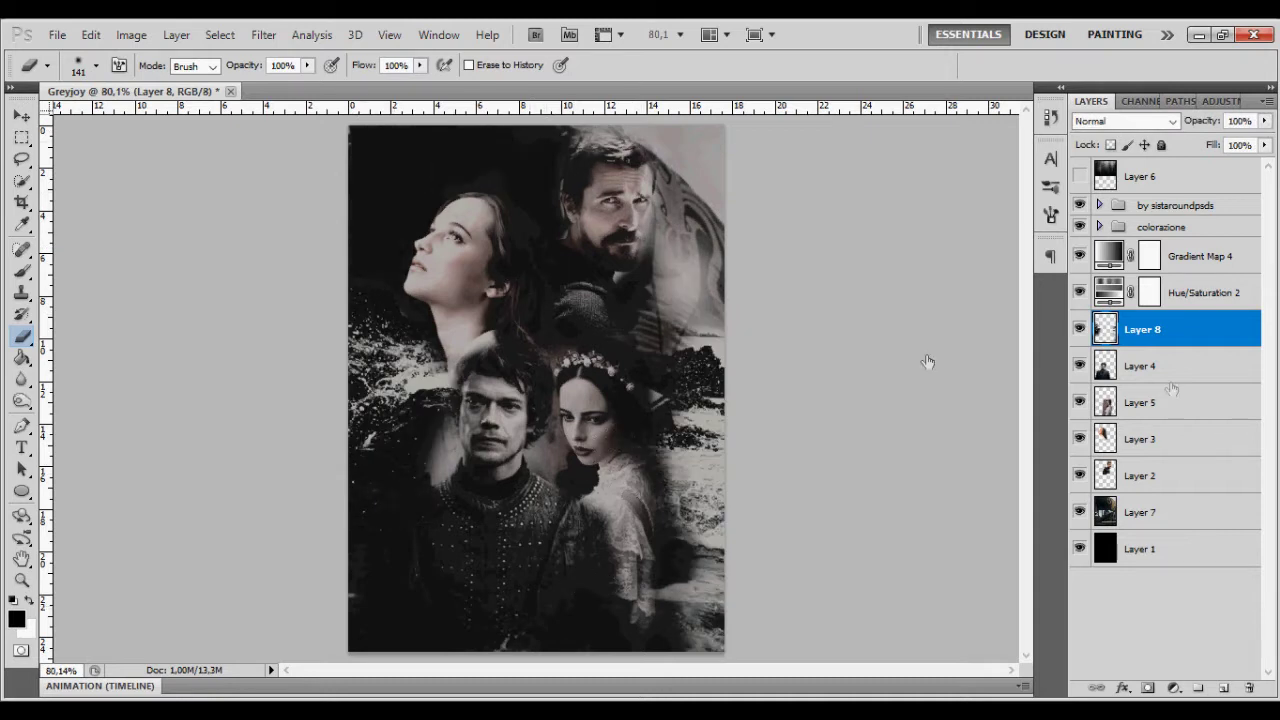
click(1080, 256)
click(1079, 292)
key(alt+Tab)
drag(623, 271, 528, 90)
- Paste the kraken sigil shrunk and tilted over the top, erasing its dark background to reveal faces
click(24, 139)
key(ctrl+c)
click(130, 91)
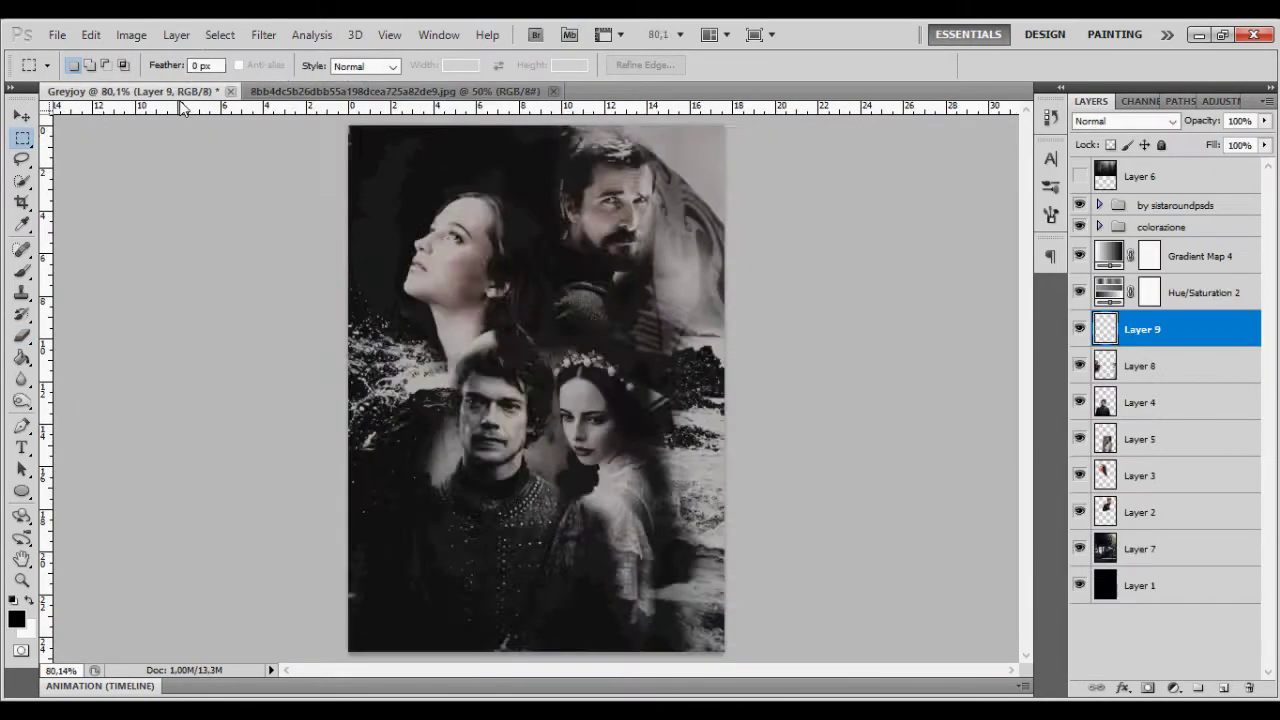
key(ctrl+v)
key(ctrl+t)
drag(829, 651, 725, 240)
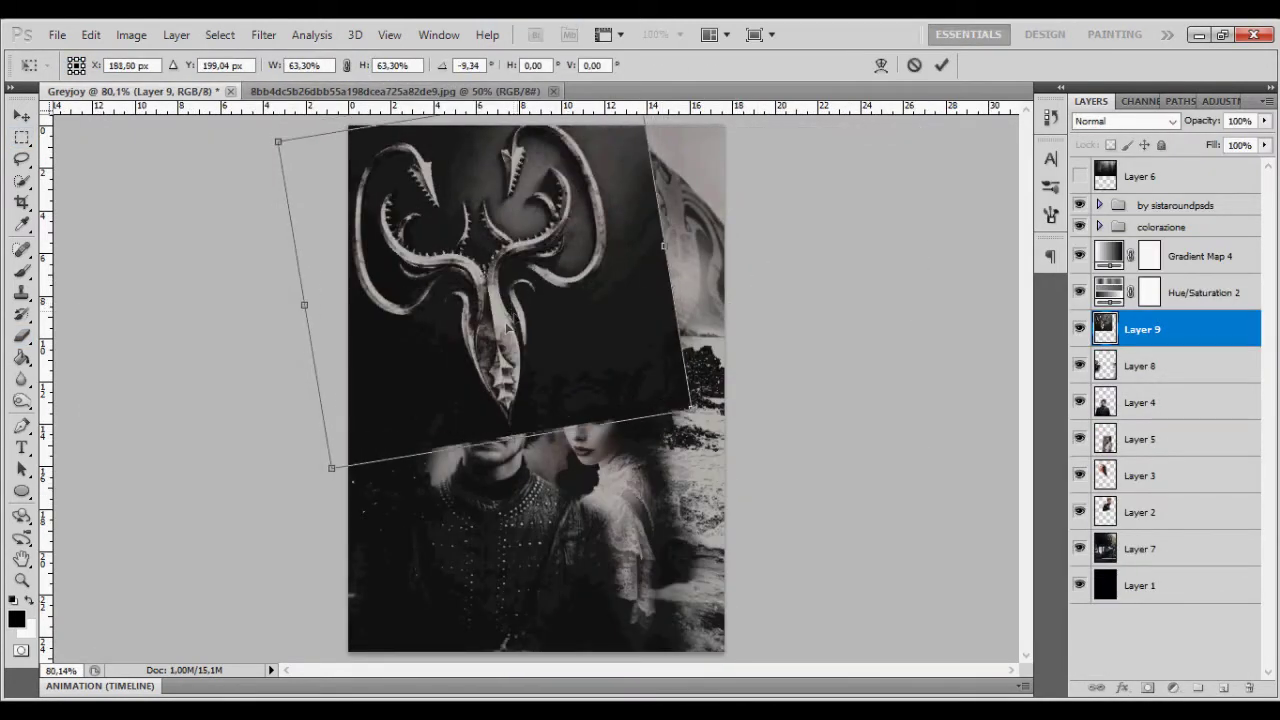
key(Return)
click(22, 340)
mouse_move(440, 420)
mouse_down()
mouse_move(460, 260)
mouse_move(580, 390)
mouse_move(630, 220)
mouse_move(570, 250)
mouse_up()
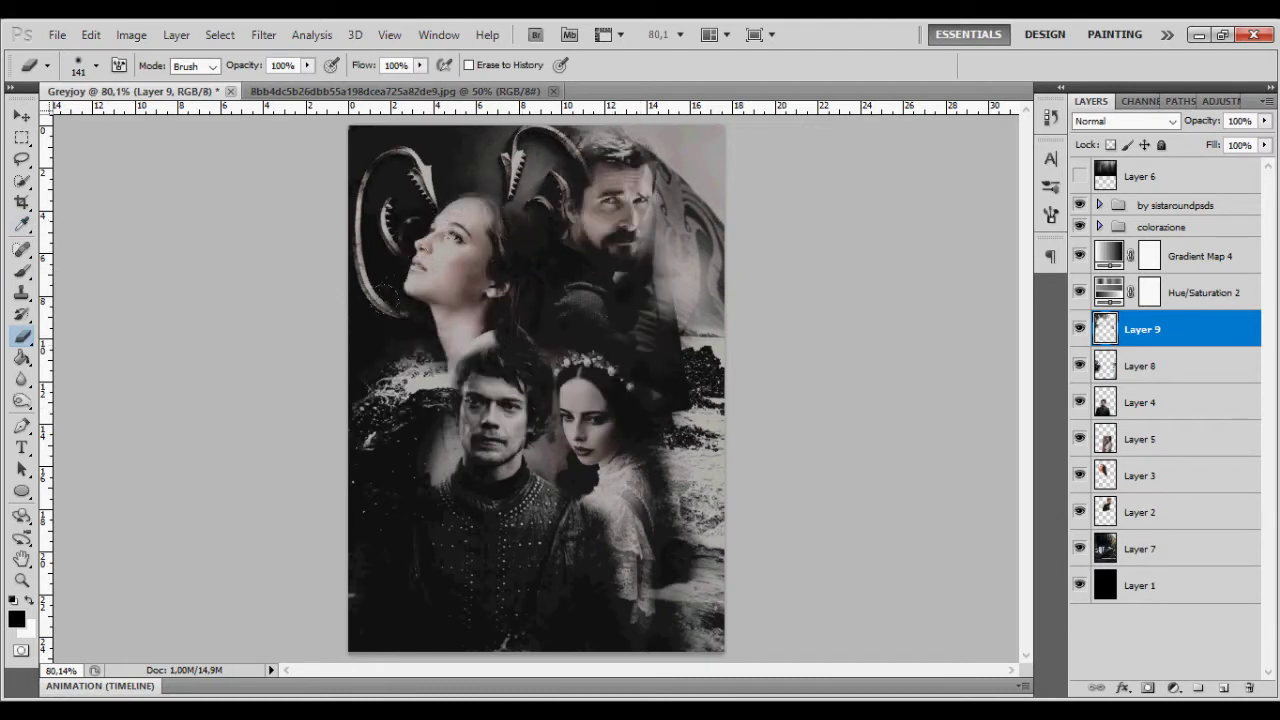
- Add a second, smaller rotated sigil at the lower left and darken Layer 10's blending
key(ctrl+v)
key(ctrl+t)
drag(348, 128, 639, 392)
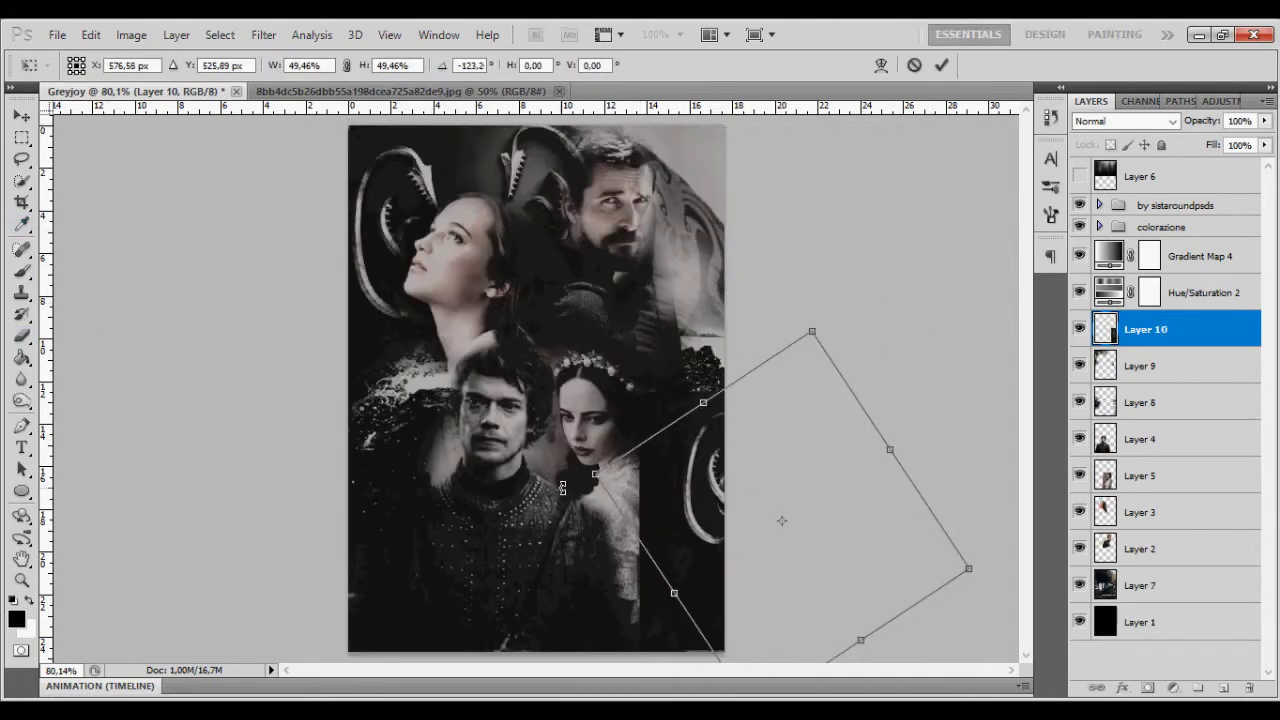
drag(562, 487, 330, 545)
key(Return)
key(e)
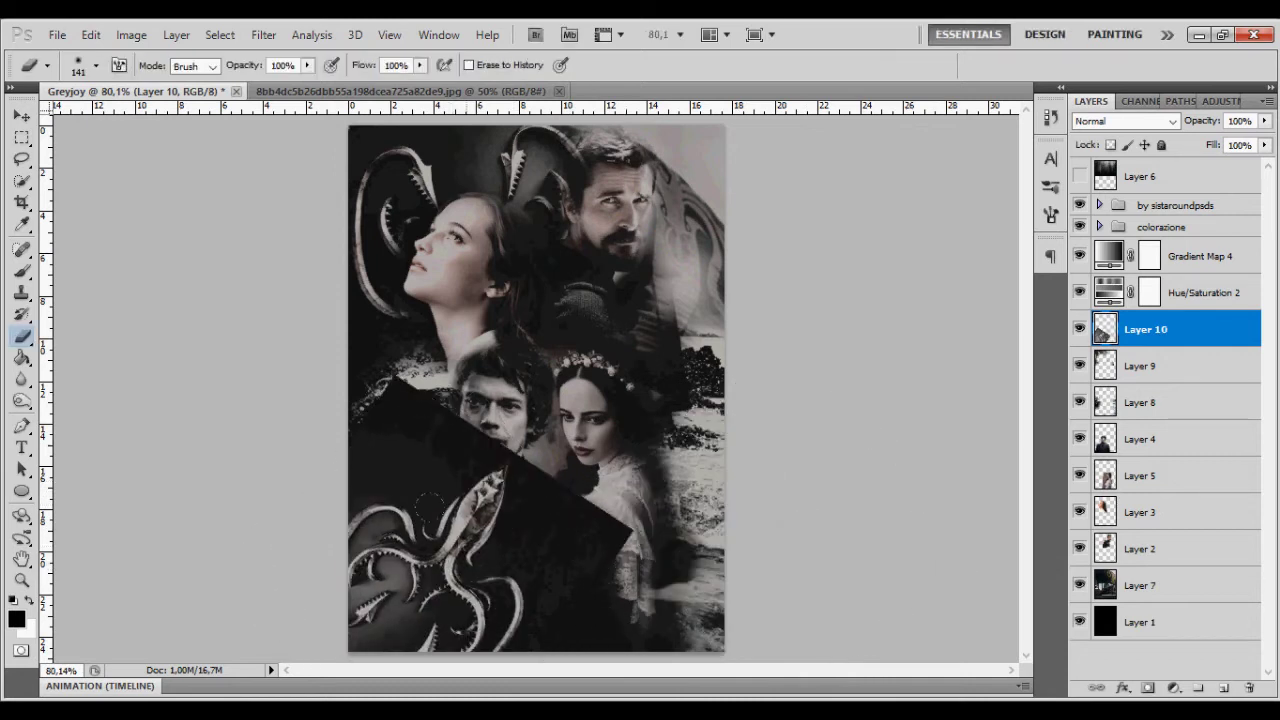
double_click(1186, 331)
drag(1060, 249, 1023, 249)
key(Return)
- Reposition the Layer 4 and Layer 5 portraits together on the canvas
click(1142, 439)
shift+click(1142, 476)
key(v)
mouse_move(455, 530)
mouse_down()
mouse_move(514, 547)
mouse_move(535, 512)
mouse_up()
ctrl+click(514, 547)
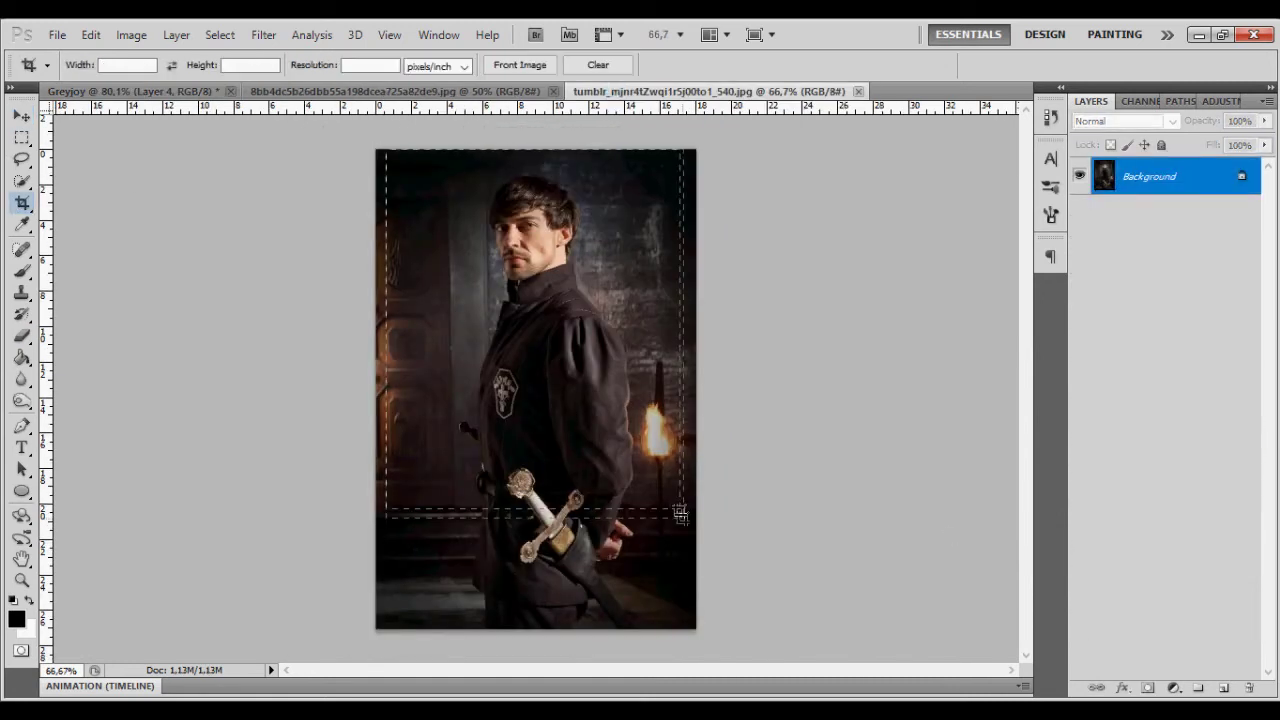
- Paste the cropped dark-haired man's portrait into the poster, shrunk to about 81% and lowered
key(Return)
key(ctrl+a)
key(ctrl+w)
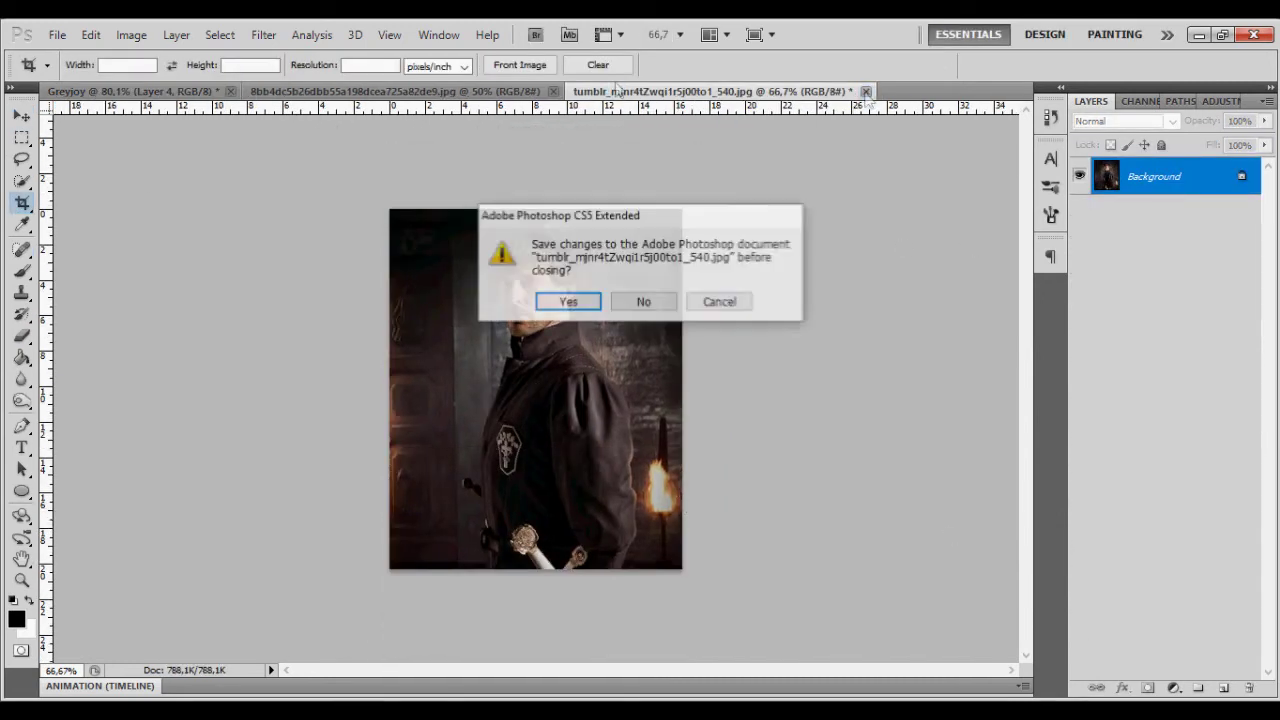
key(n)
key(ctrl+v)
key(ctrl+t)
drag(617, 181, 590, 345)
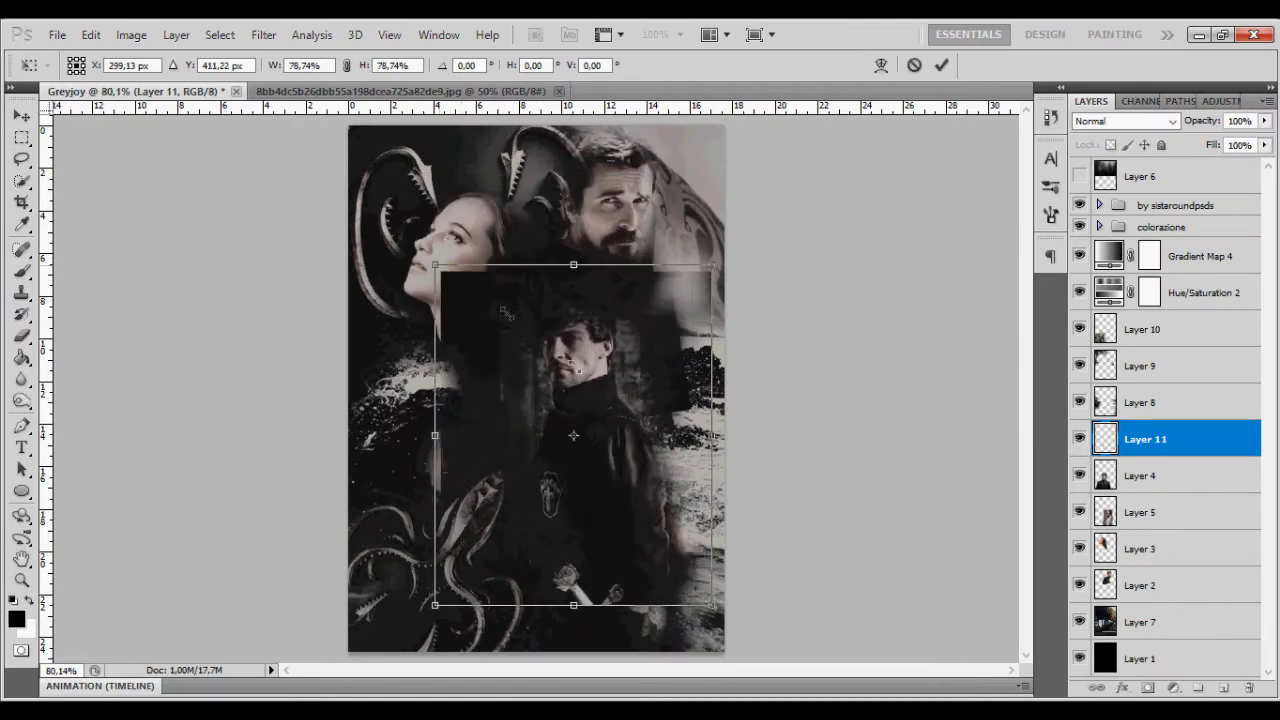
key(Return)
- Erase the portrait's top corners and lower parts, then nudge his face into place
key(e)
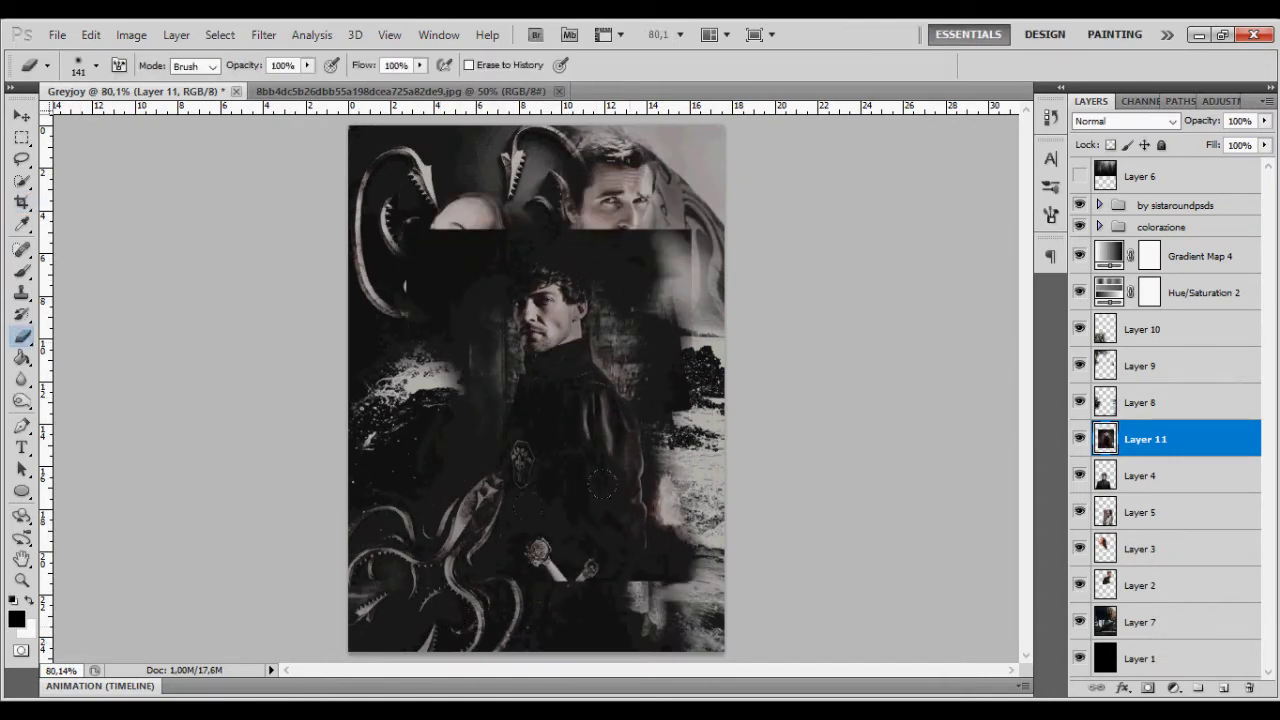
drag(450, 270, 620, 312)
mouse_move(678, 391)
mouse_down()
mouse_move(480, 440)
mouse_move(630, 463)
mouse_up()
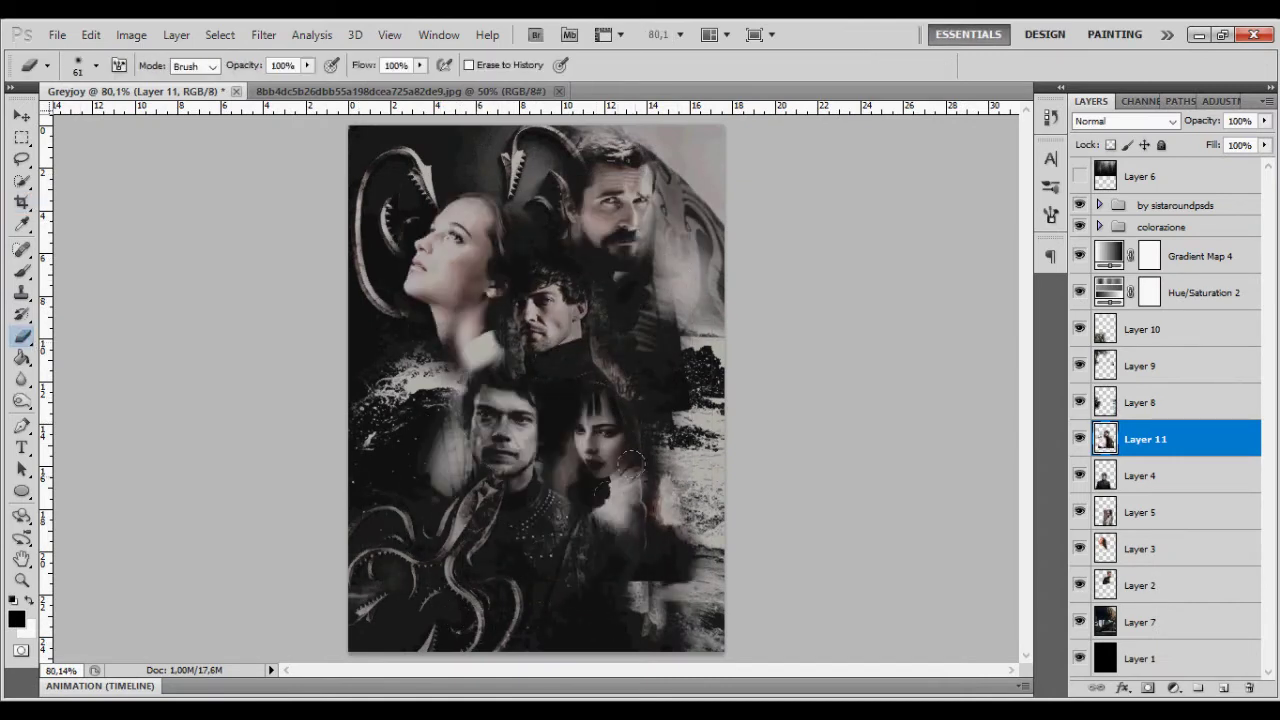
key(ctrl+t)
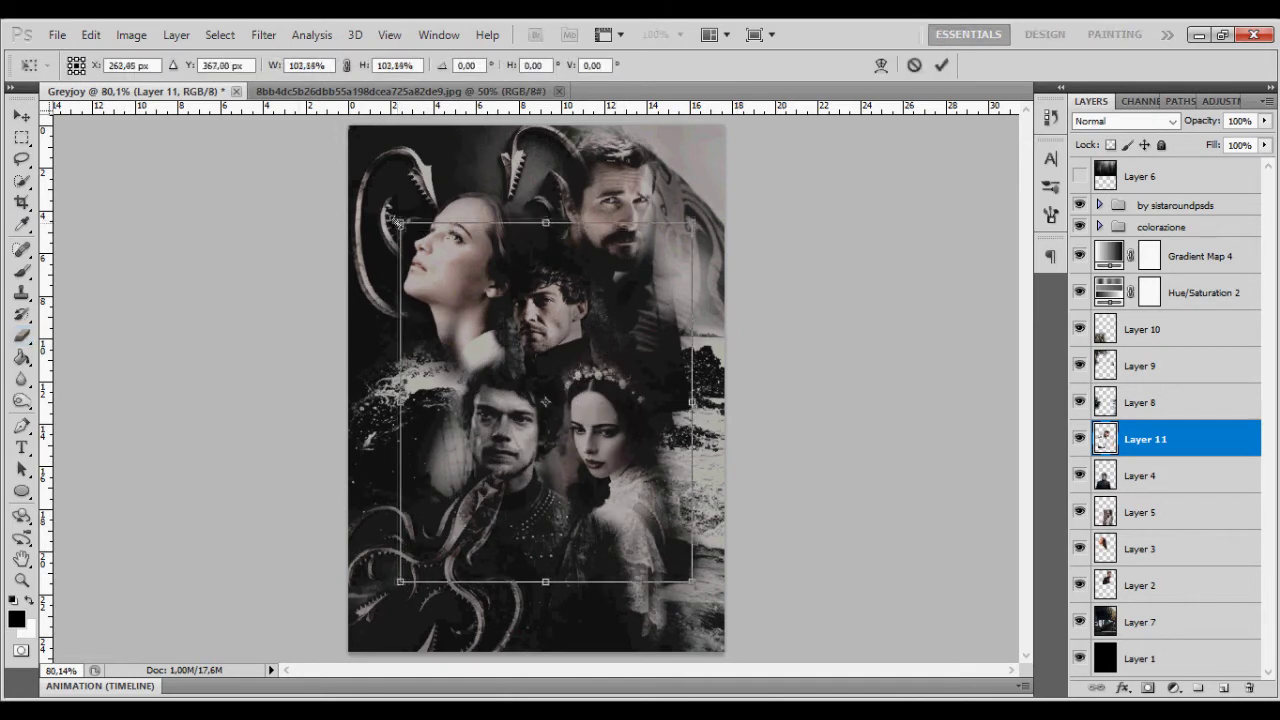
drag(540, 310, 545, 302)
key(Return)
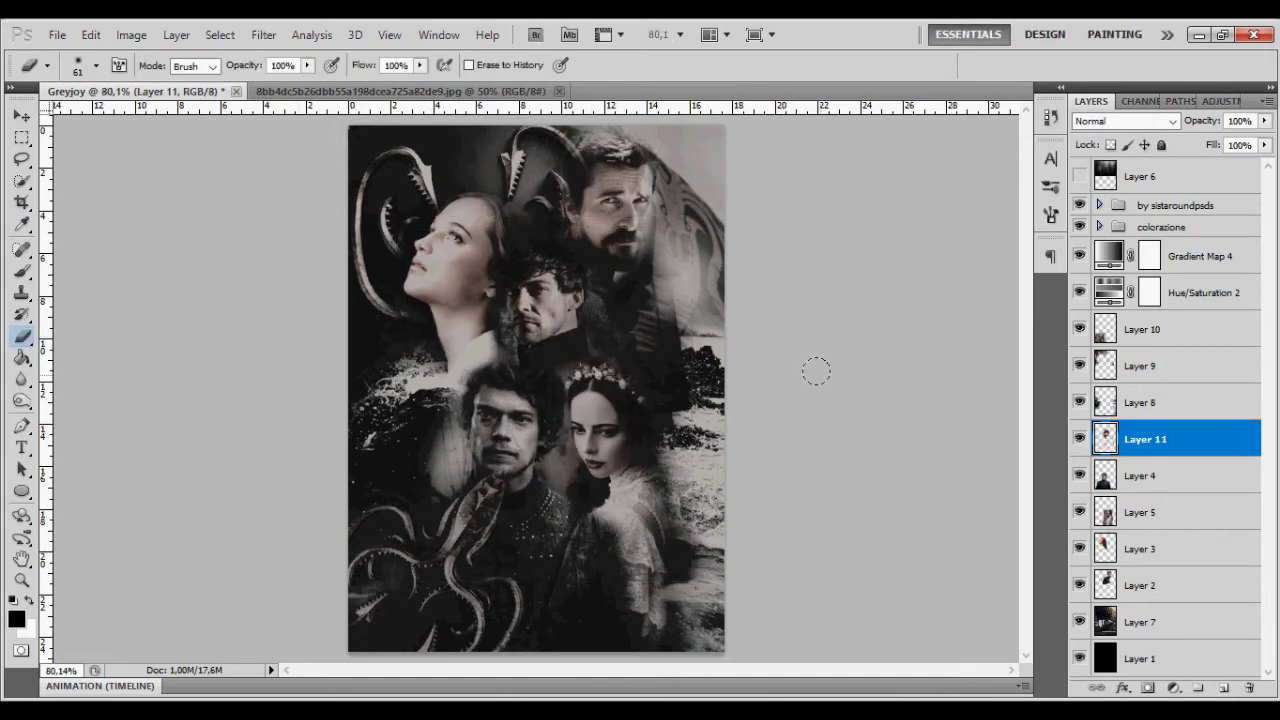
- Try erasing the sea right of the man's face on Layer 8, then undo it
click(1155, 358)
click(1140, 402)
drag(660, 220, 692, 310)
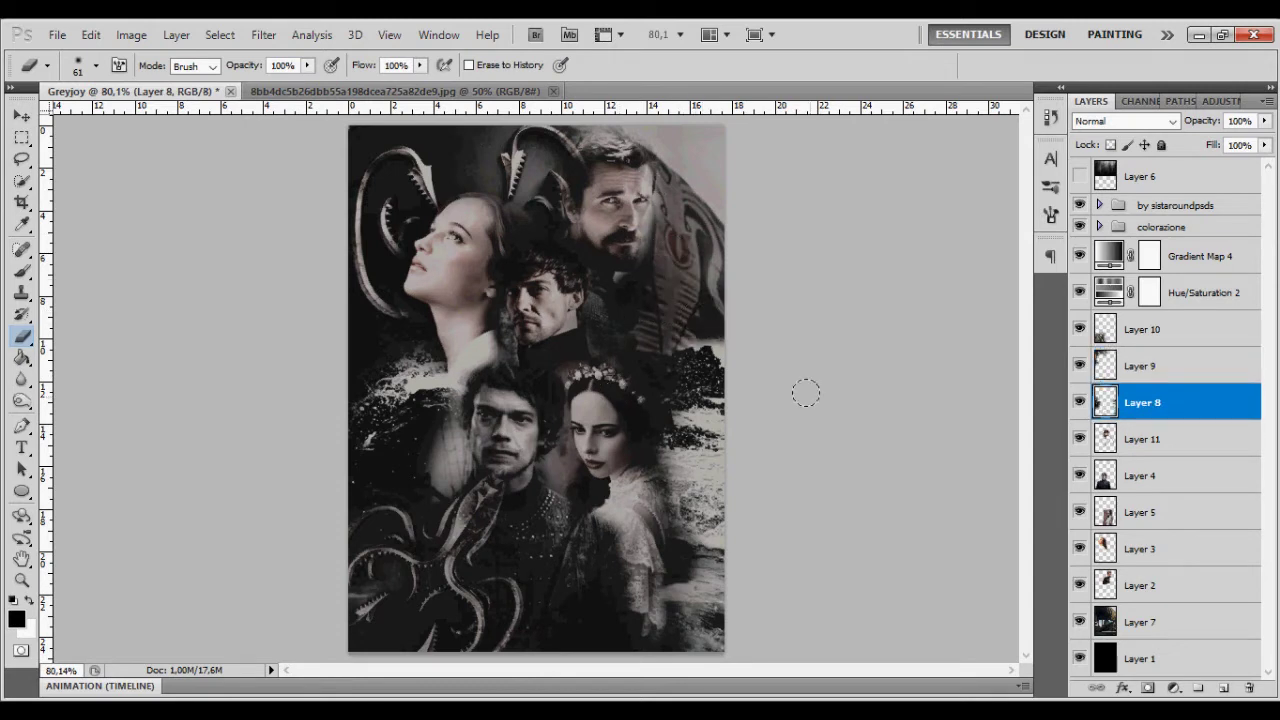
key(ctrl+z)
click(1145, 329)
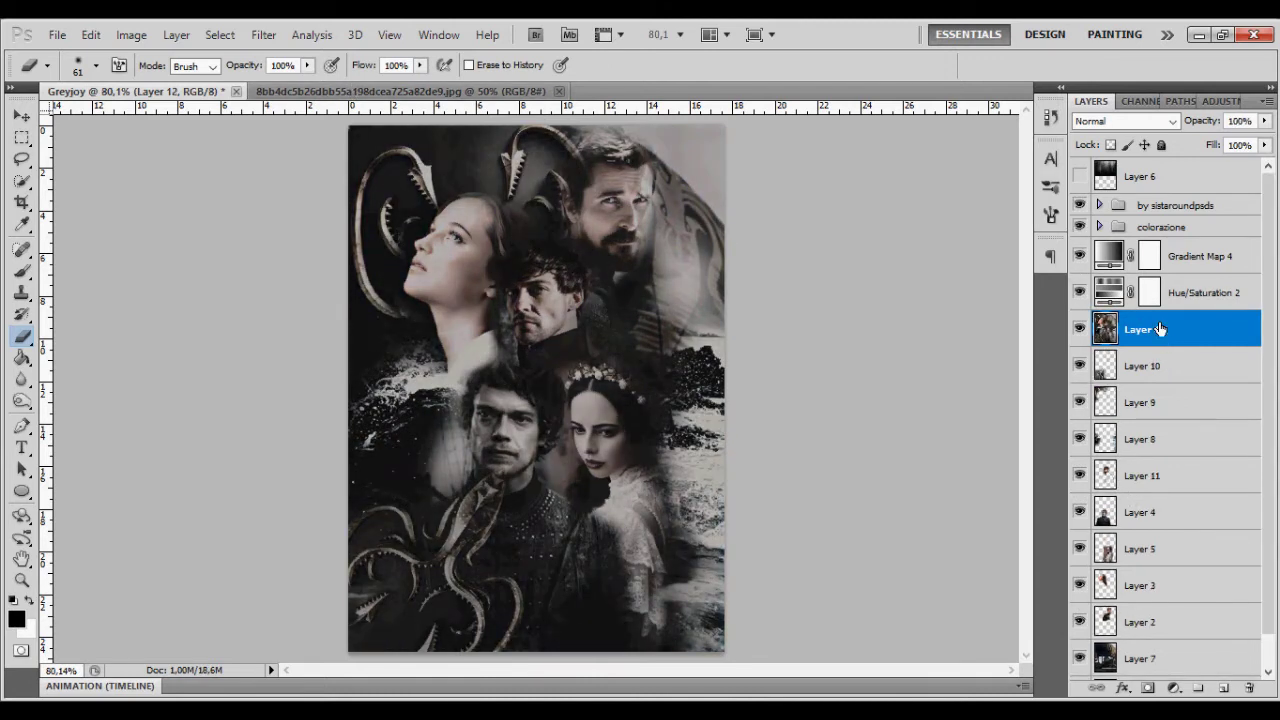
- Apply the last saved Topaz Clean 3 preset to Layer 12 and adjust its opacity
click(263, 34)
click(493, 444)
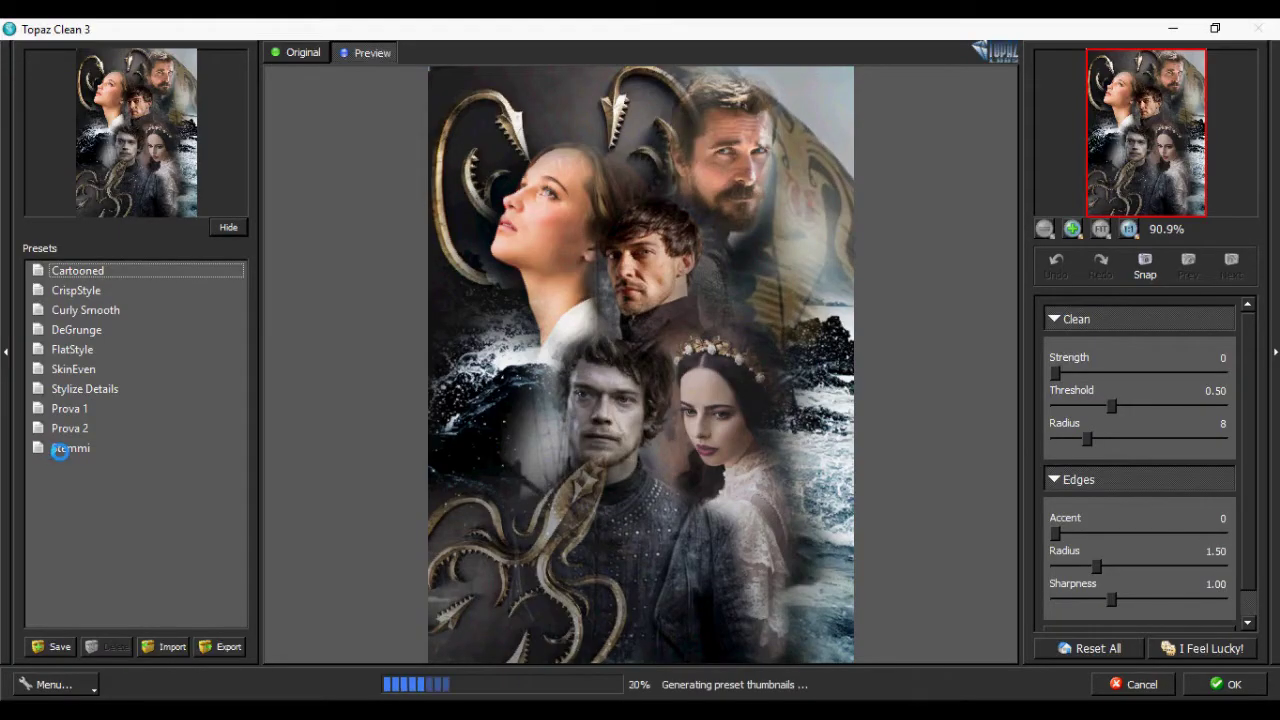
click(60, 449)
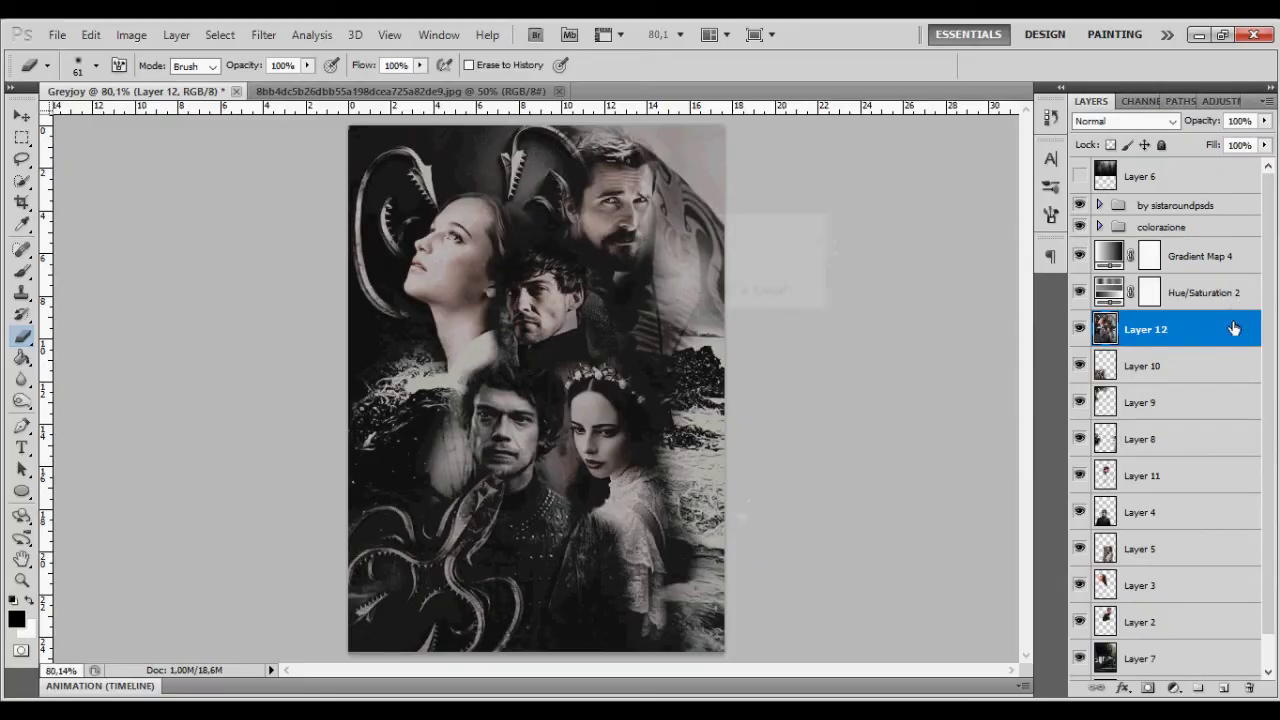
double_click(1234, 329)
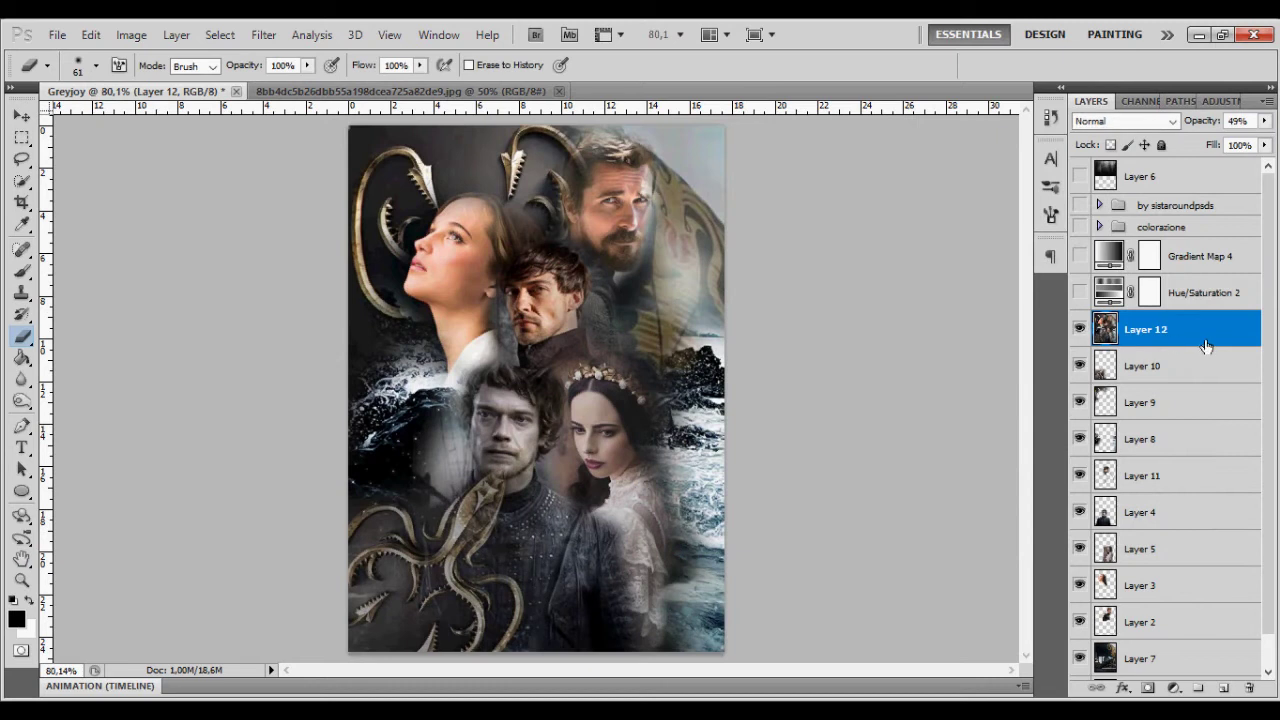
double_click(1207, 345)
- Apply Smart Sharpen, then show the colouring groups, adjustments and Layer 6
click(263, 34)
click(510, 410)
click(829, 131)
drag(1079, 292, 1080, 205)
click(1079, 176)
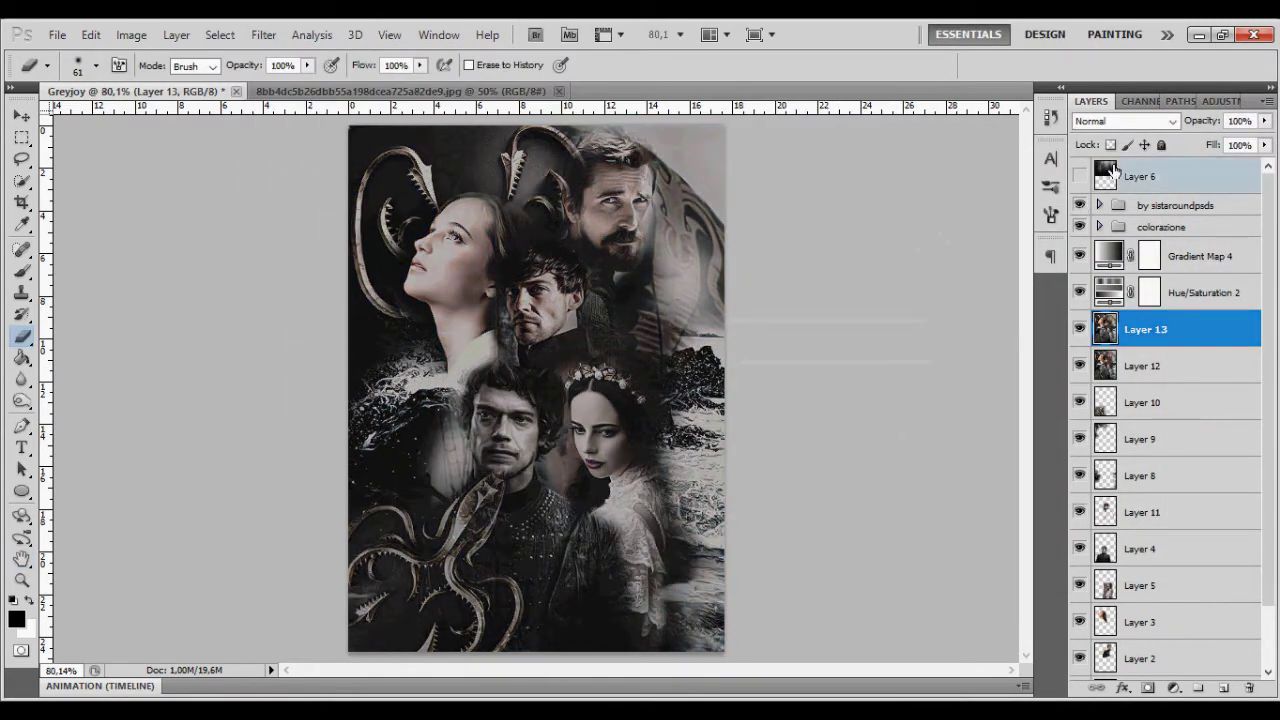
- Move the Layer 6 smoke texture down, rotate it about 42° and shift it into place
click(1140, 176)
key(ctrl+t)
drag(530, 300, 530, 640)
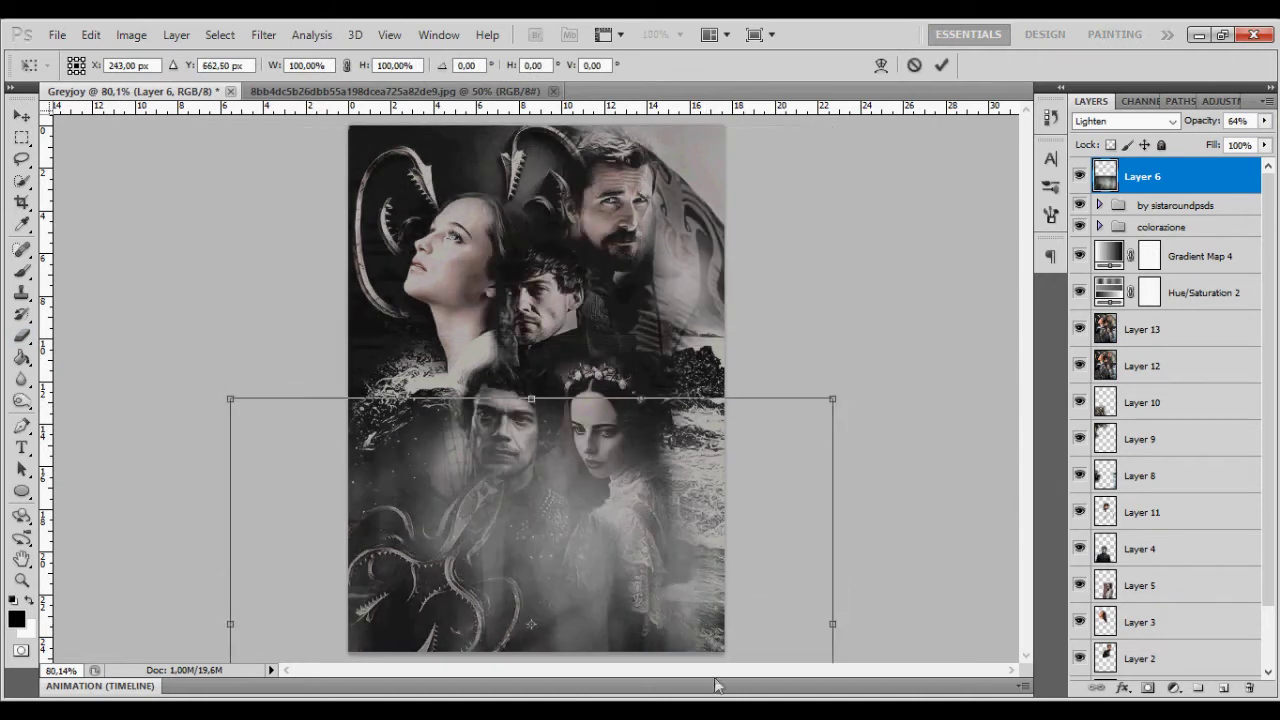
drag(908, 517, 943, 626)
drag(520, 560, 500, 283)
key(Return)
- Erase the haze around the central faces with a 114 px eraser
key(b)
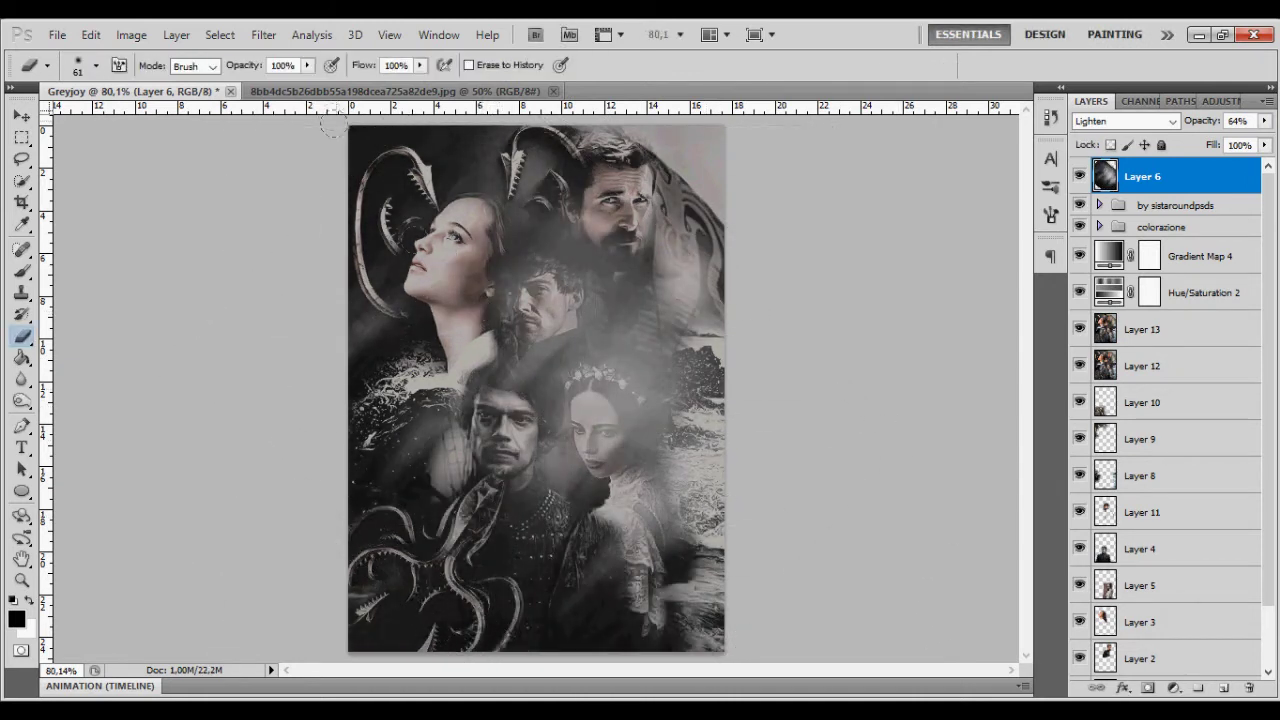
click(95, 65)
drag(110, 116, 133, 116)
key(Return)
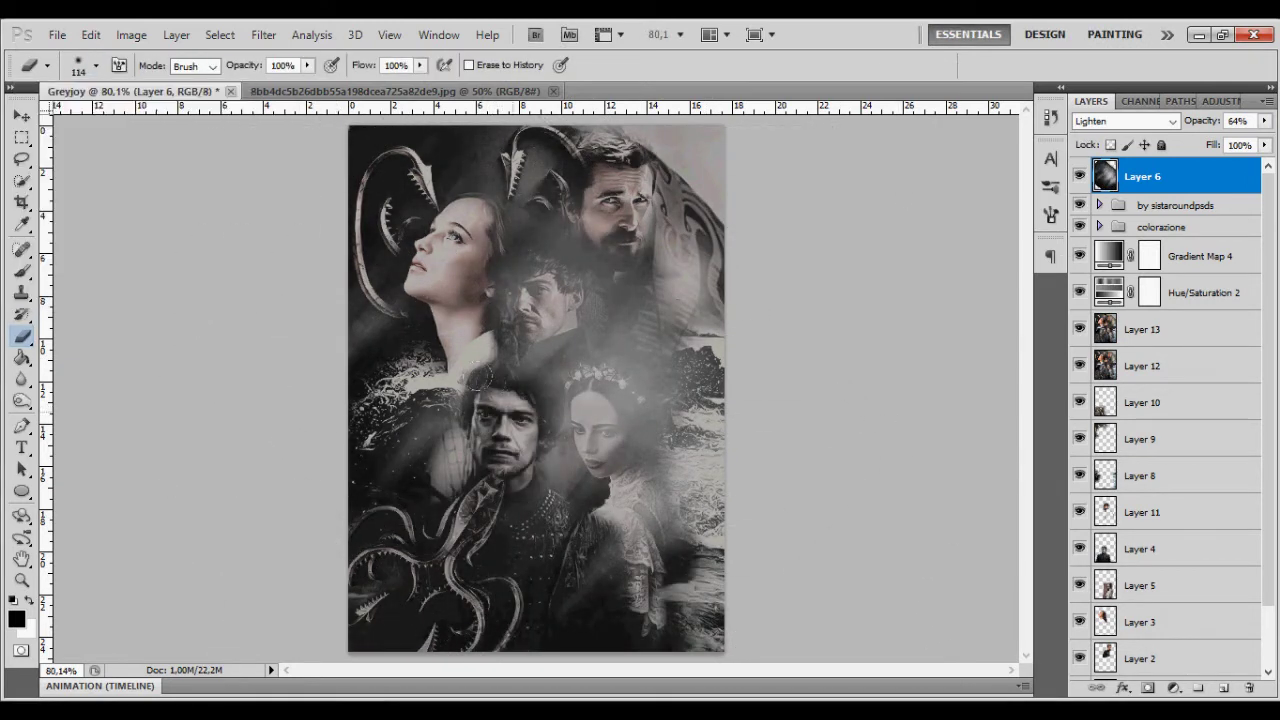
drag(500, 400, 650, 500)
drag(530, 360, 595, 216)
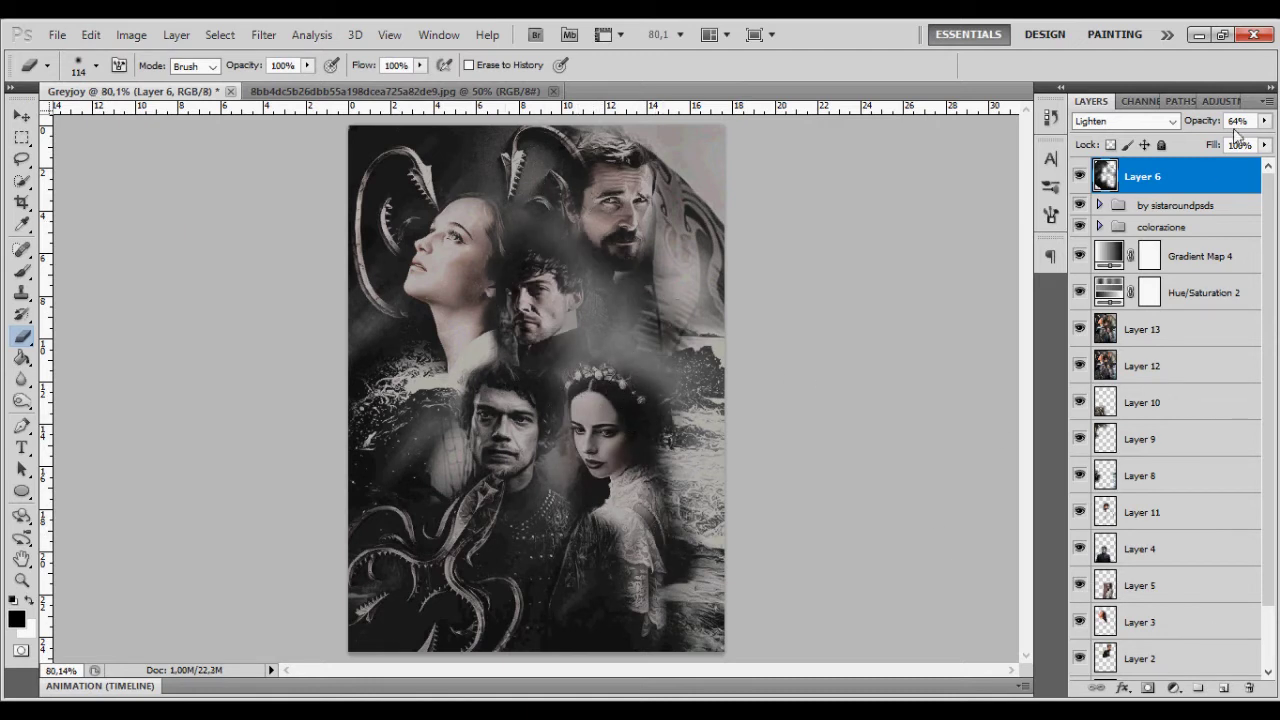
- Add a black-filled layer with Fill 0% and a 4 px inside stroke border
click(1224, 688)
key(g)
click(500, 400)
double_click(1200, 177)
drag(1074, 291, 981, 291)
click(742, 466)
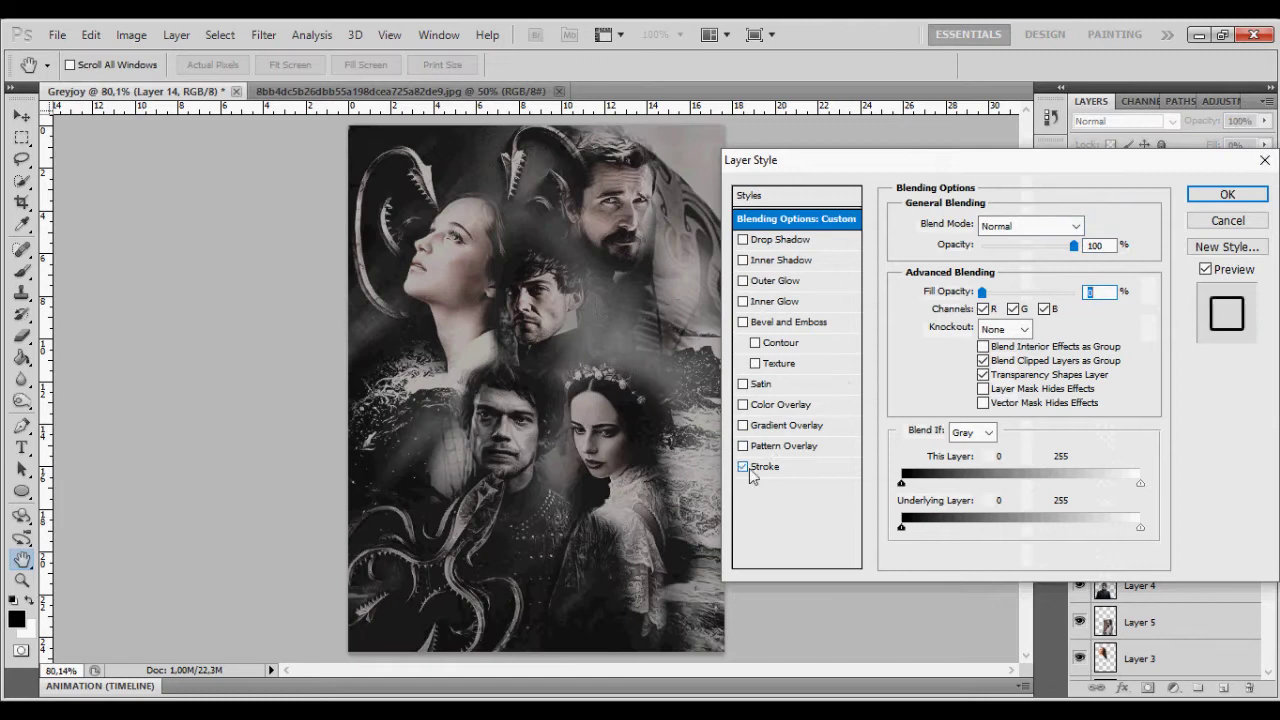
click(760, 467)
click(1005, 244)
click(980, 268)
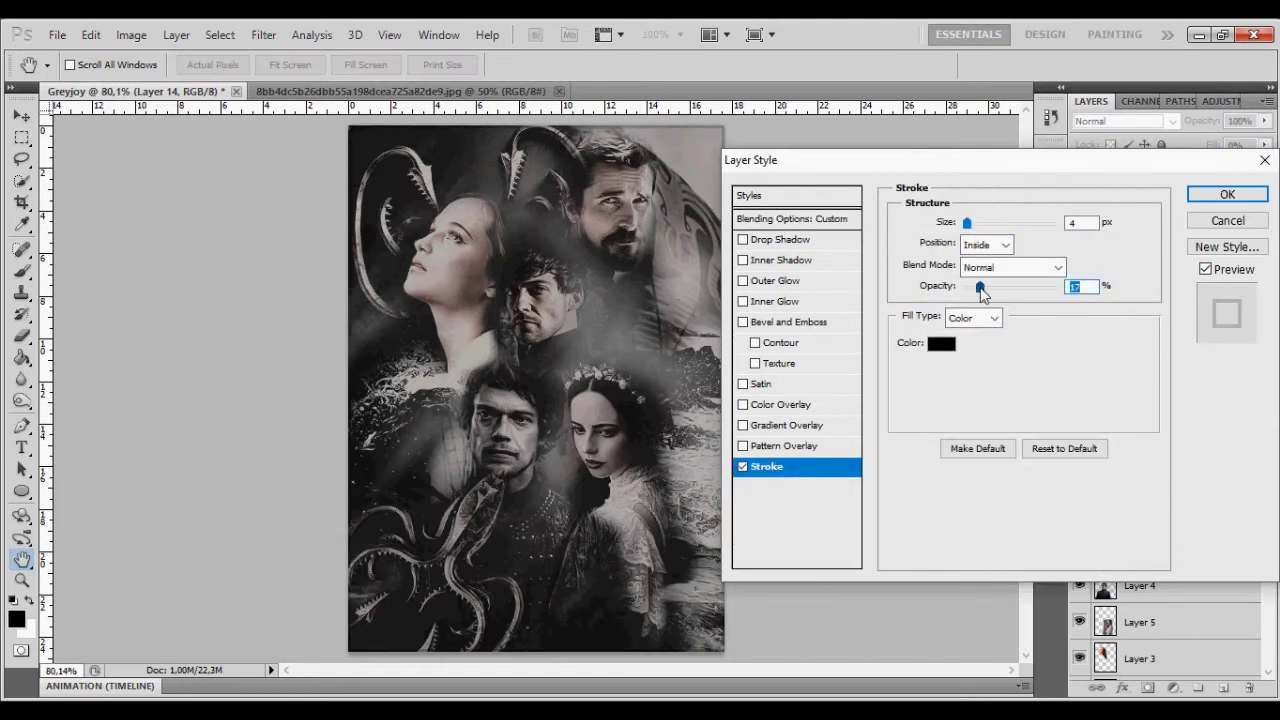
key(Return)
- Select Layer 6, then Layer 13, and switch to the Move tool
click(1142, 248)
key(b)
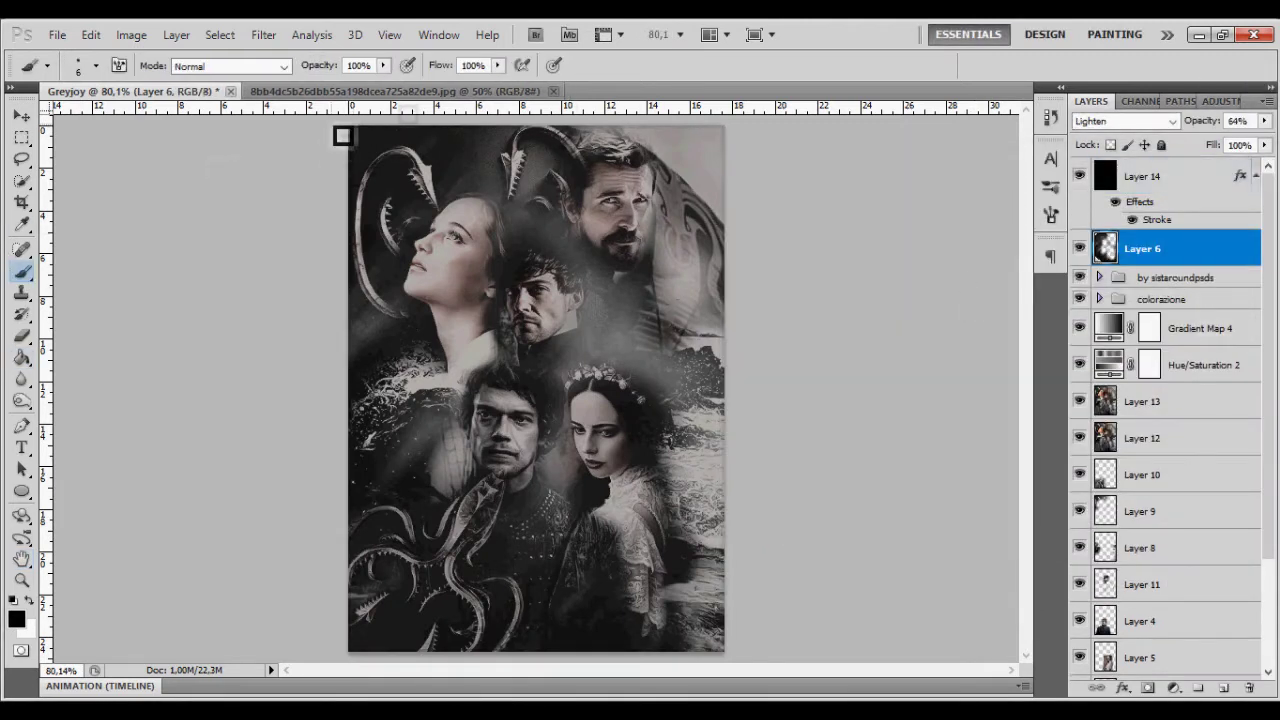
click(1173, 403)
key(v)
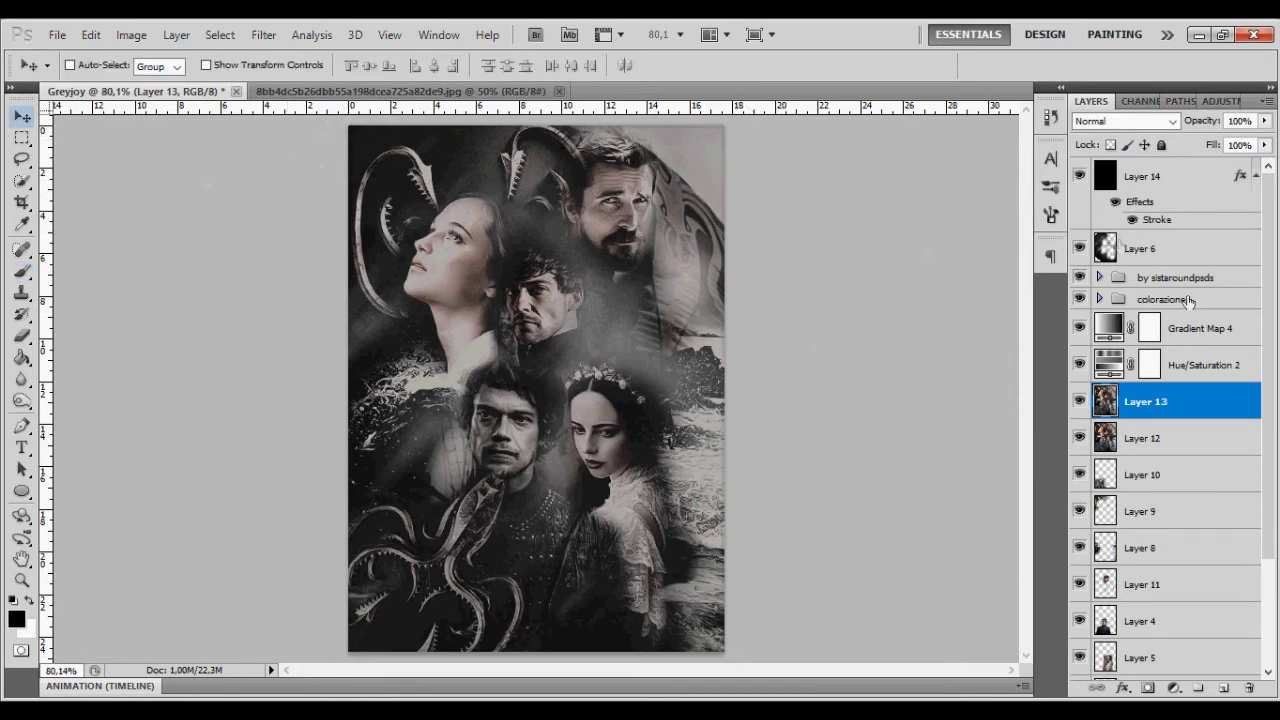
- Add a Gradient Map adjustment layer above Layer 6
click(1142, 248)
click(131, 34)
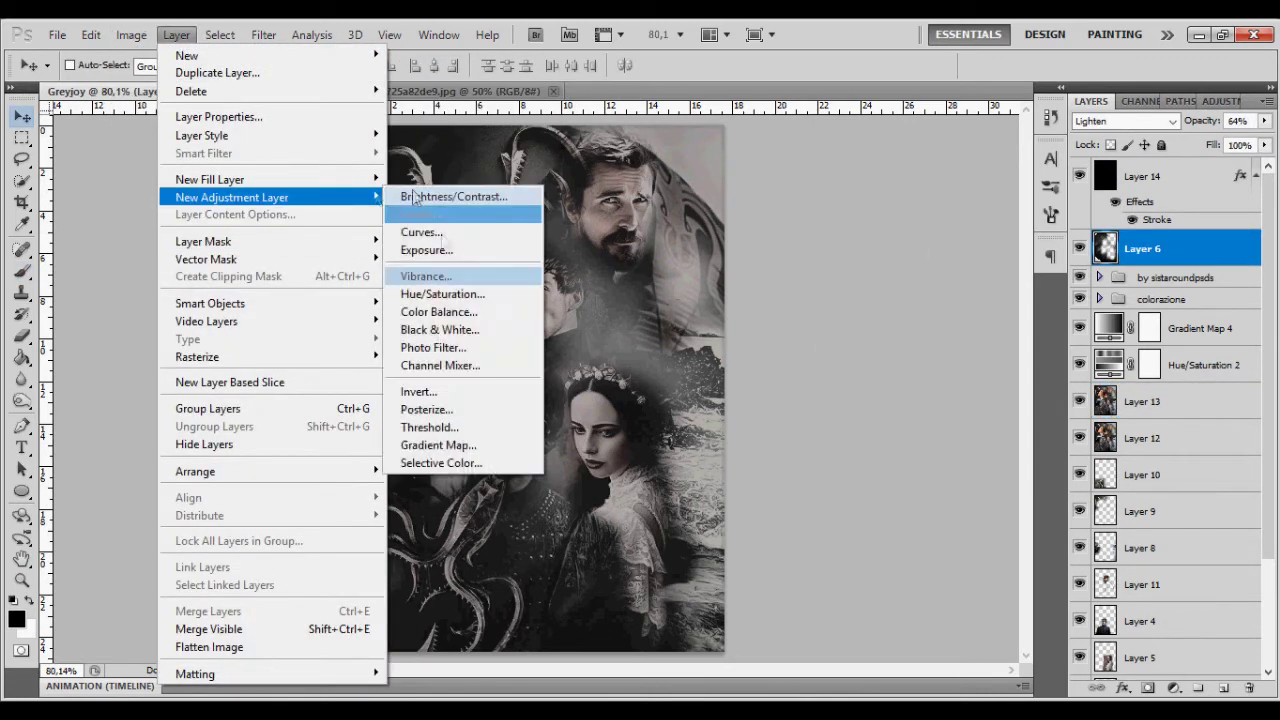
click(437, 445)
key(Return)
- Set the gradient map's stops to dark gold and gold colours
click(1157, 126)
double_click(903, 383)
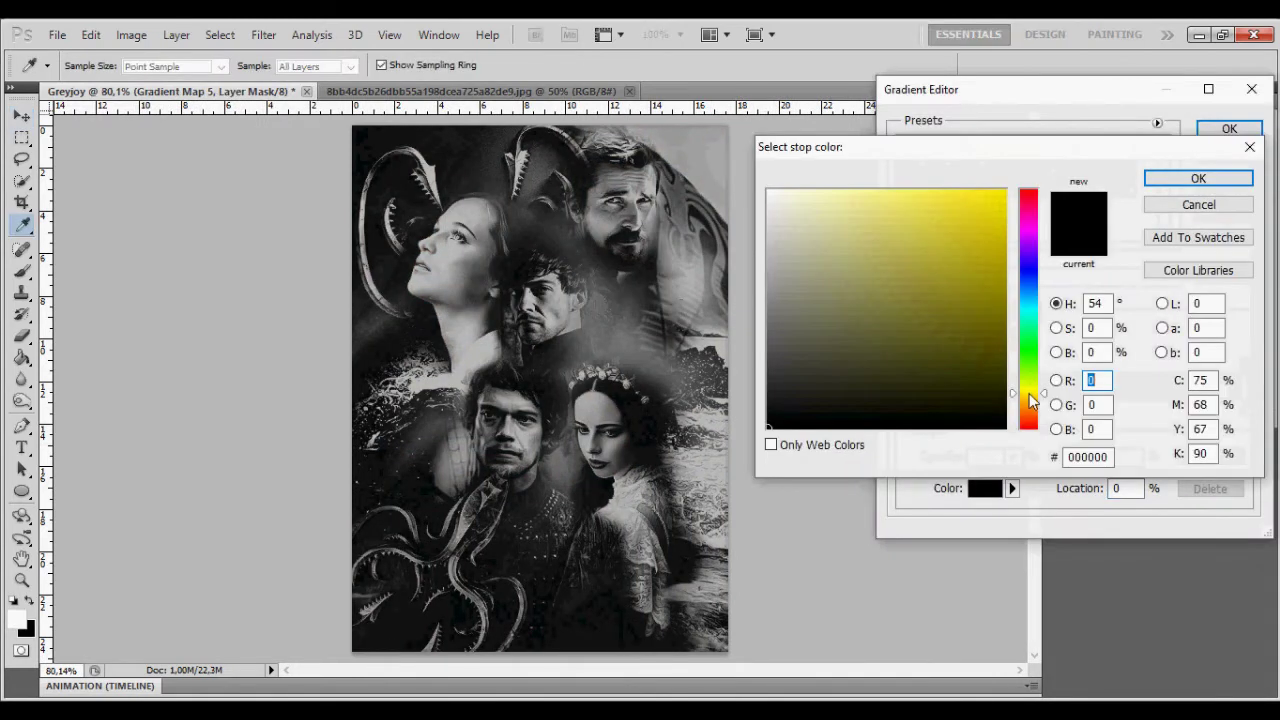
click(1030, 398)
click(914, 266)
click(940, 272)
click(1198, 178)
click(1246, 409)
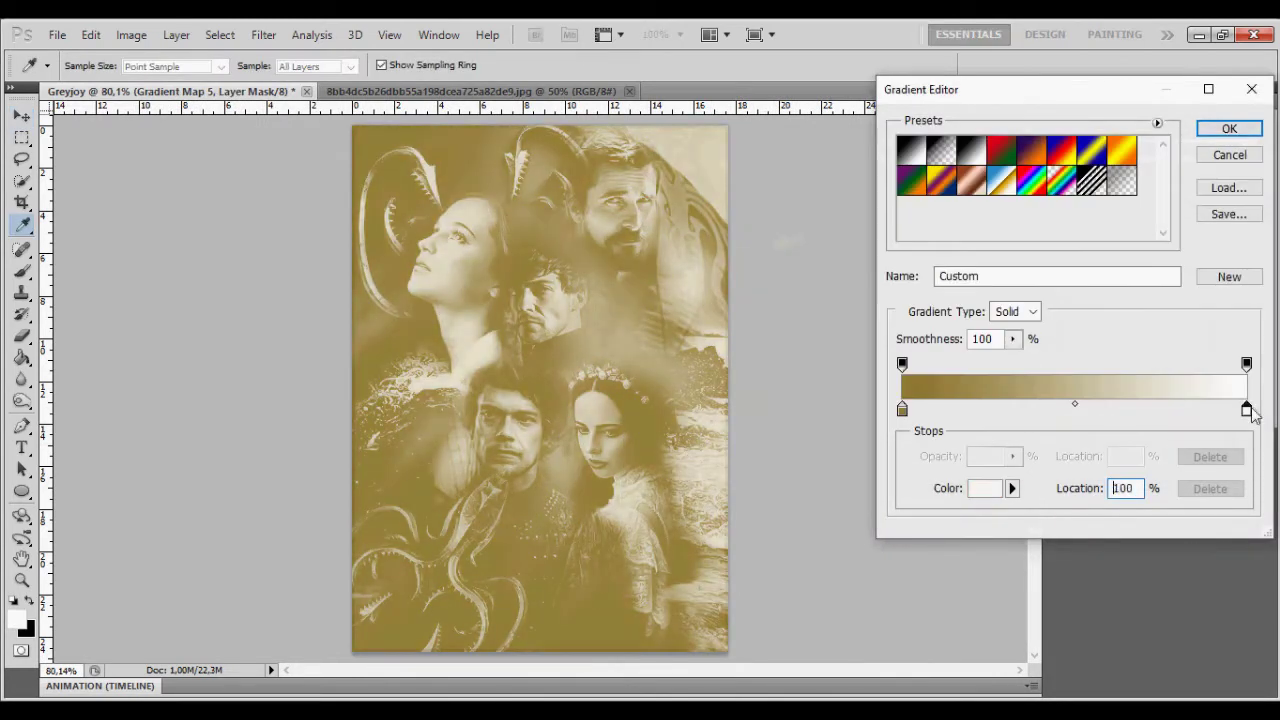
double_click(1246, 409)
click(1229, 128)
click(1091, 101)
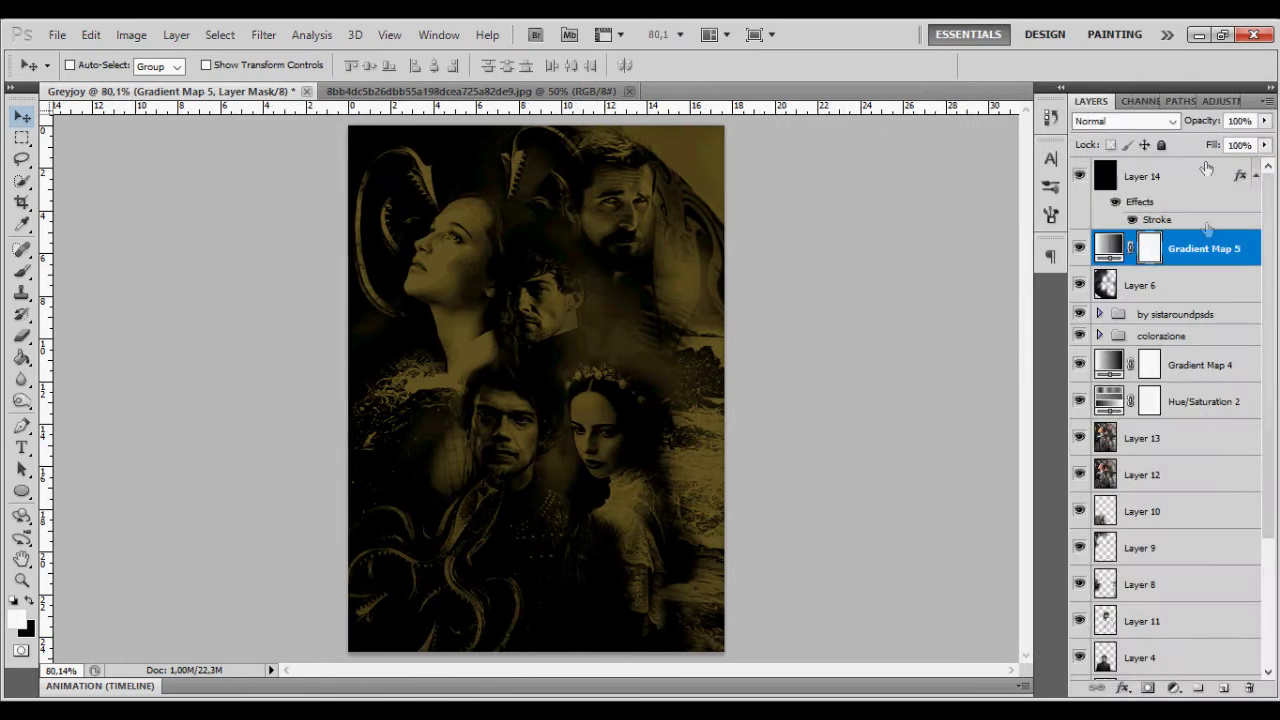
- Lower the gold gradient map's opacity to 56%
mouse_move(1207, 248)
mouse_down()
mouse_move(1200, 345)
mouse_move(1247, 295)
mouse_move(1249, 232)
mouse_up()
double_click(1250, 243)
drag(1086, 246, 1020, 246)
click(1229, 194)
- Mask the gold tint off the faces with a 185 px brush, then add an empty layer above Layer 14
key(b)
click(96, 65)
key(Return)
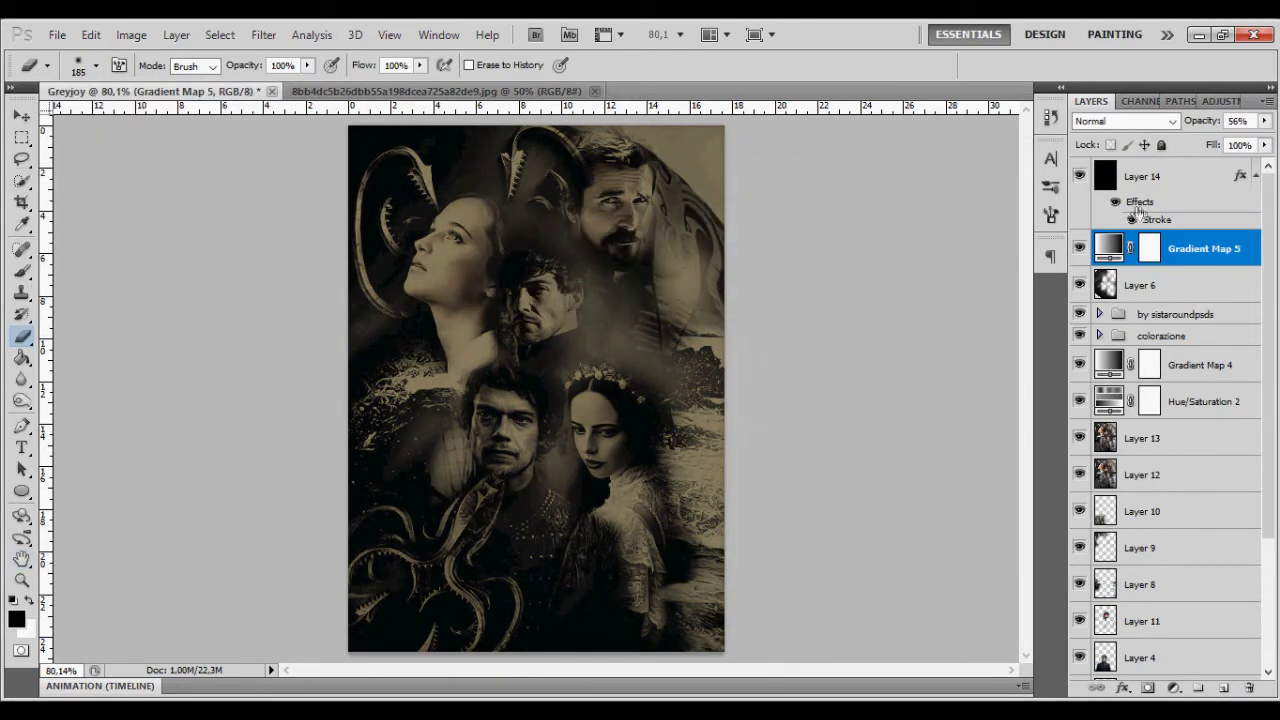
drag(490, 300, 670, 210)
key(x)
drag(560, 290, 715, 135)
drag(560, 250, 410, 360)
drag(460, 420, 430, 600)
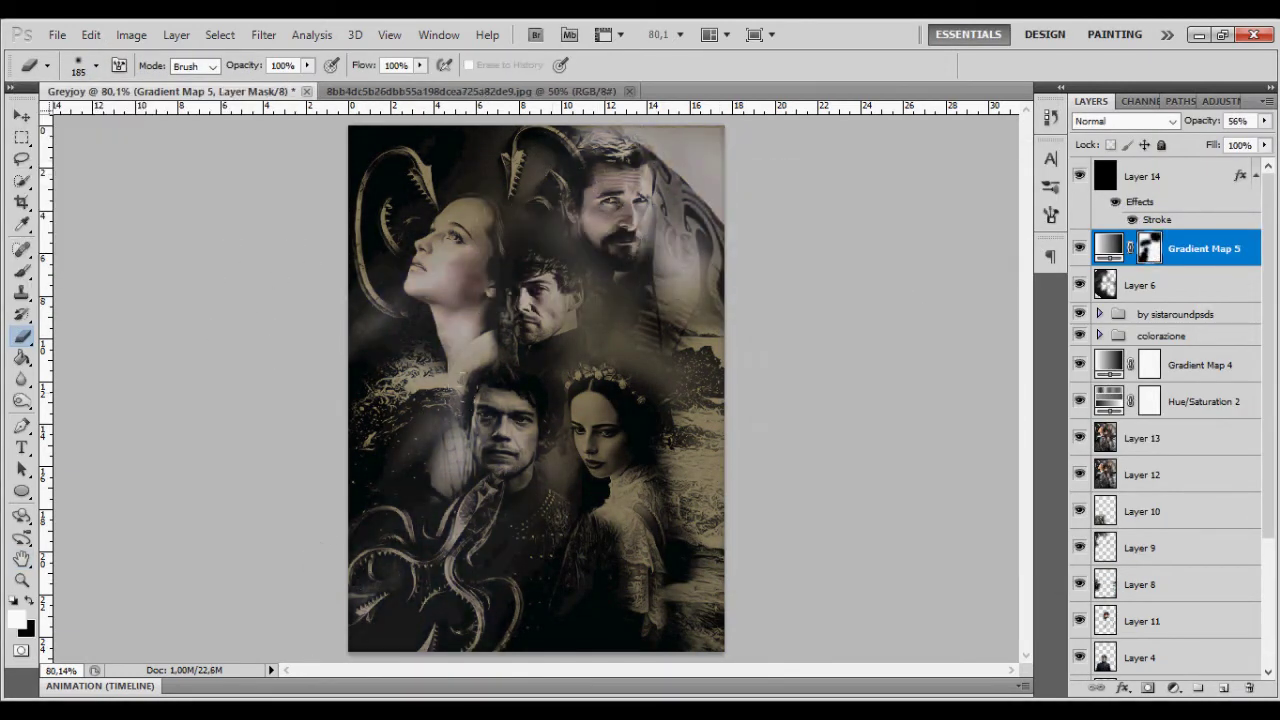
drag(580, 400, 445, 435)
click(1180, 174)
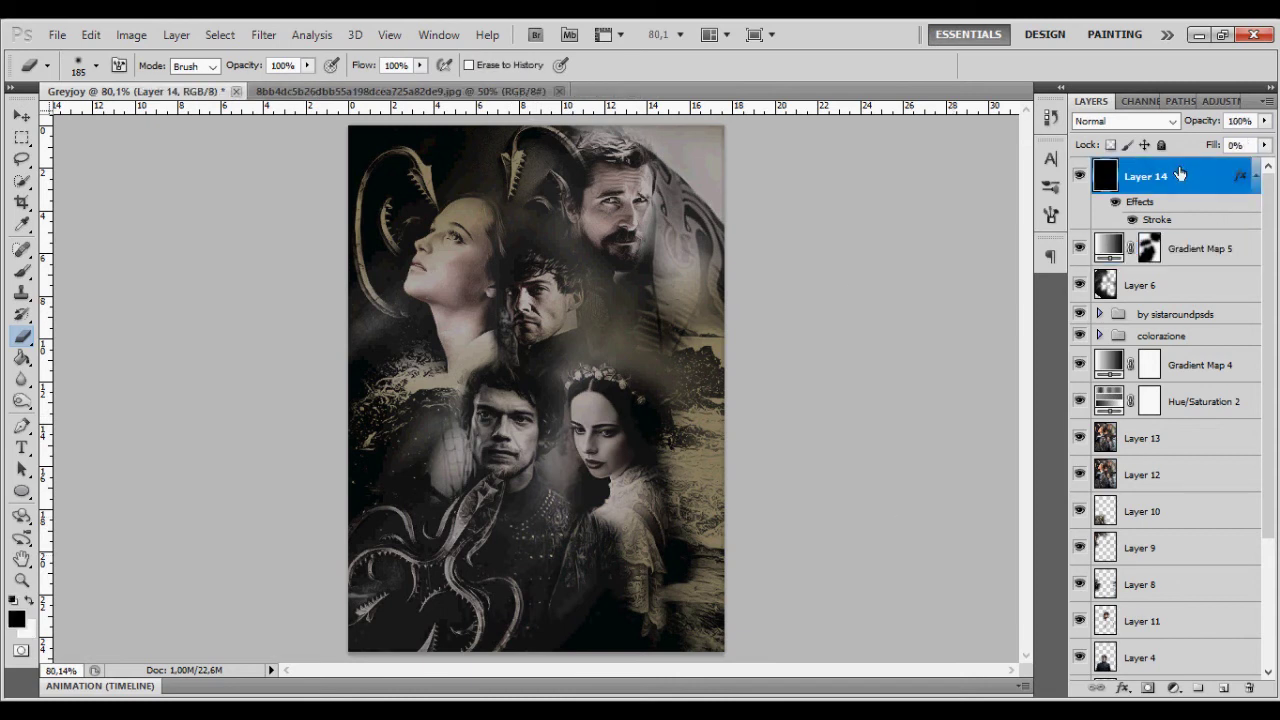
click(1223, 688)
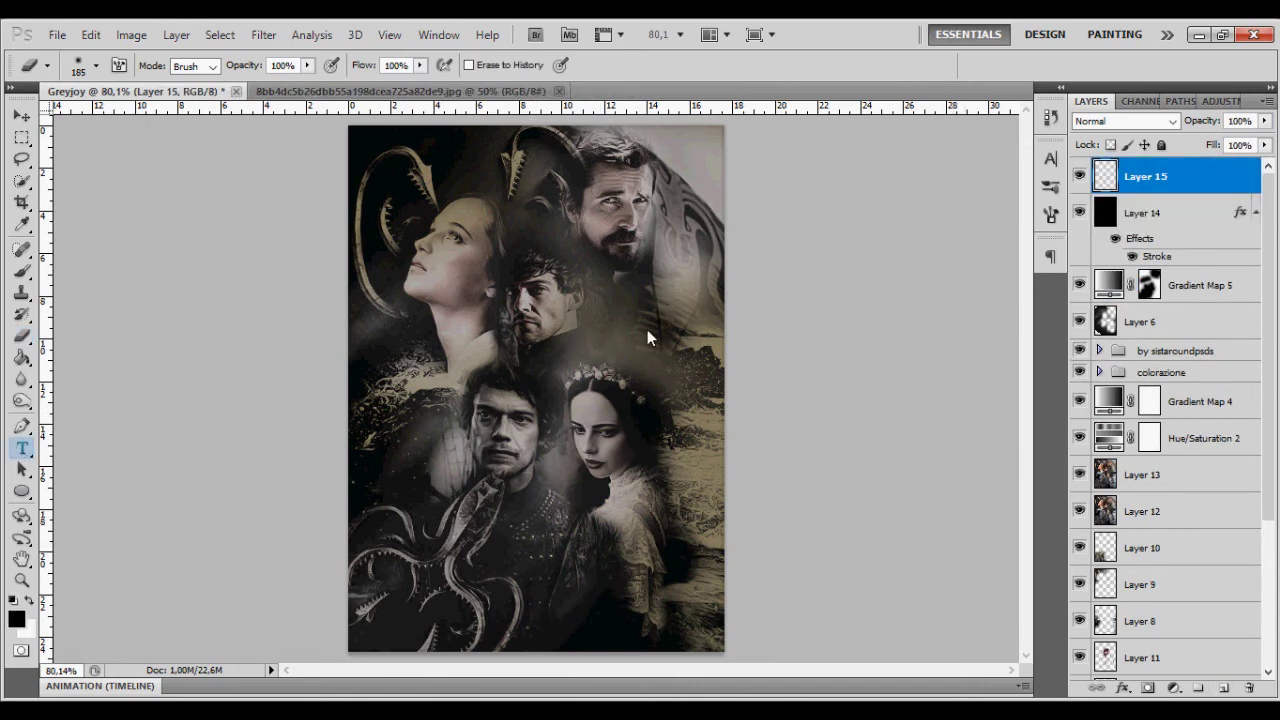
- Set the poster-centre title text in Volantene Script at 60 pt
click(451, 353)
text(house greyjoy)
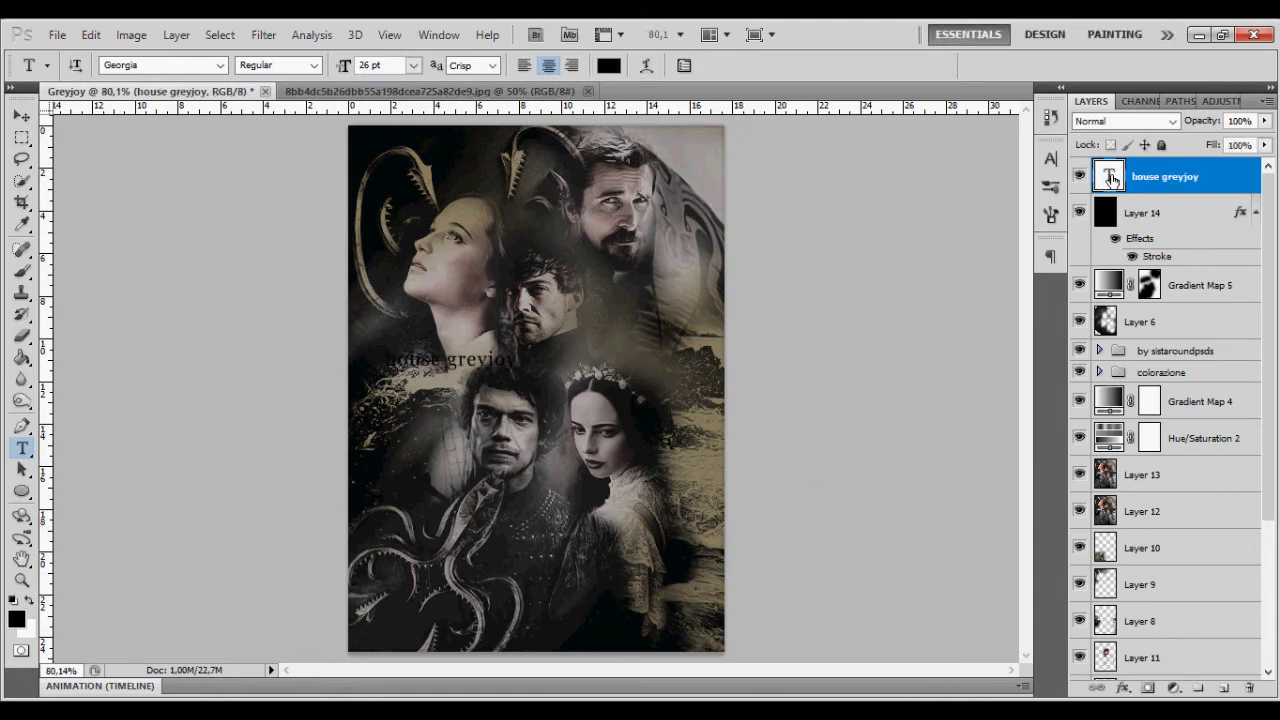
double_click(1108, 176)
click(140, 65)
text(Volantene Script)
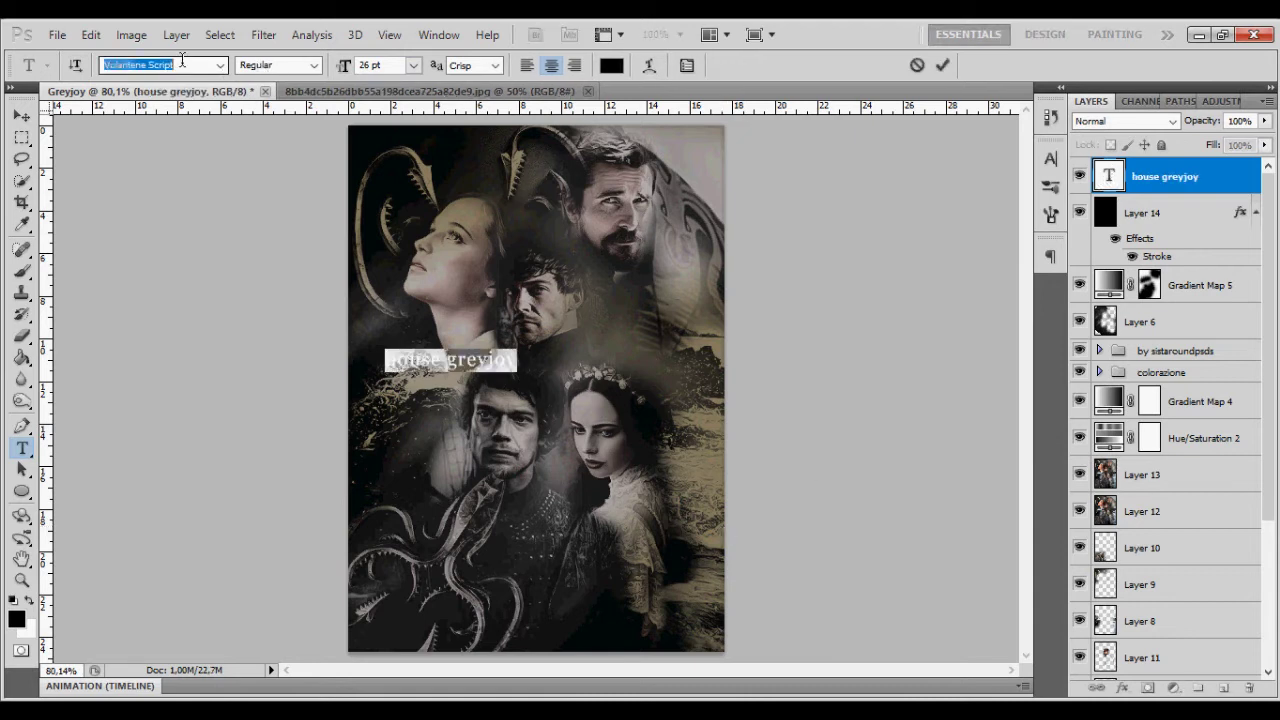
key(Return)
click(1050, 158)
drag(850, 202, 954, 223)
key(ctrl+Return)
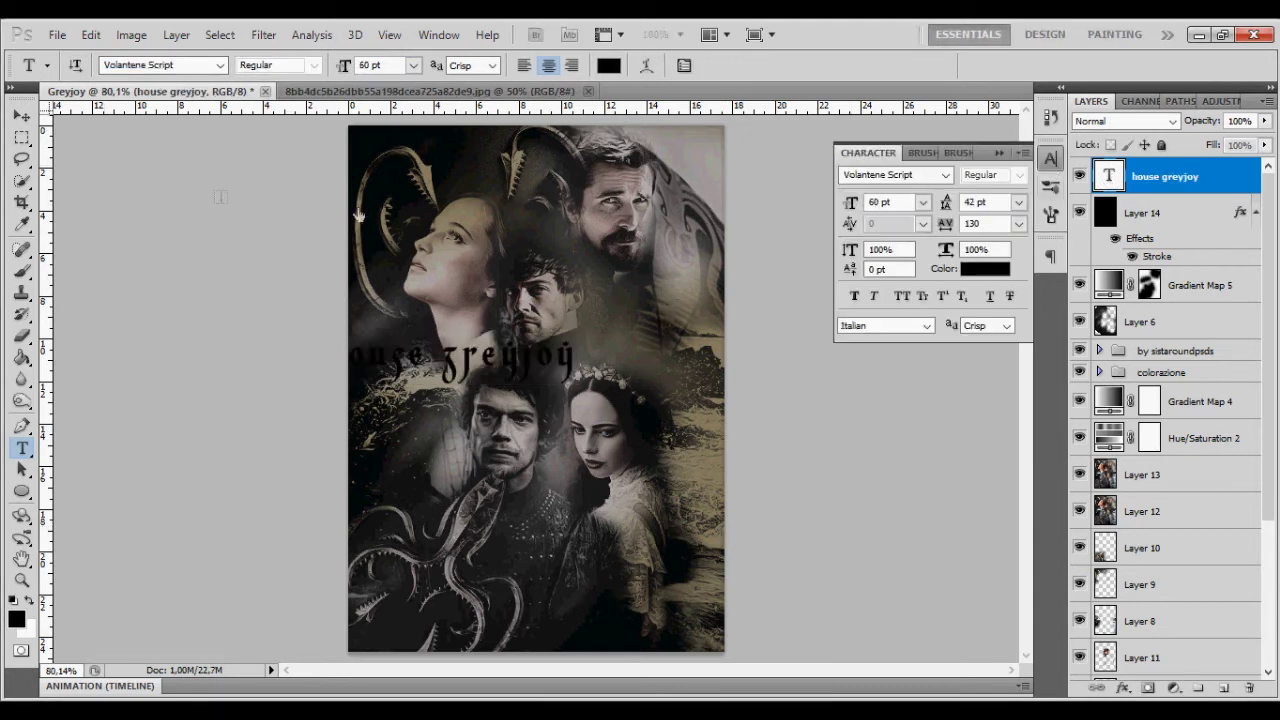
- Nudge the title down-right and make it All Caps, tracking 110, 63 pt
key(v)
drag(576, 350, 583, 358)
double_click(1108, 176)
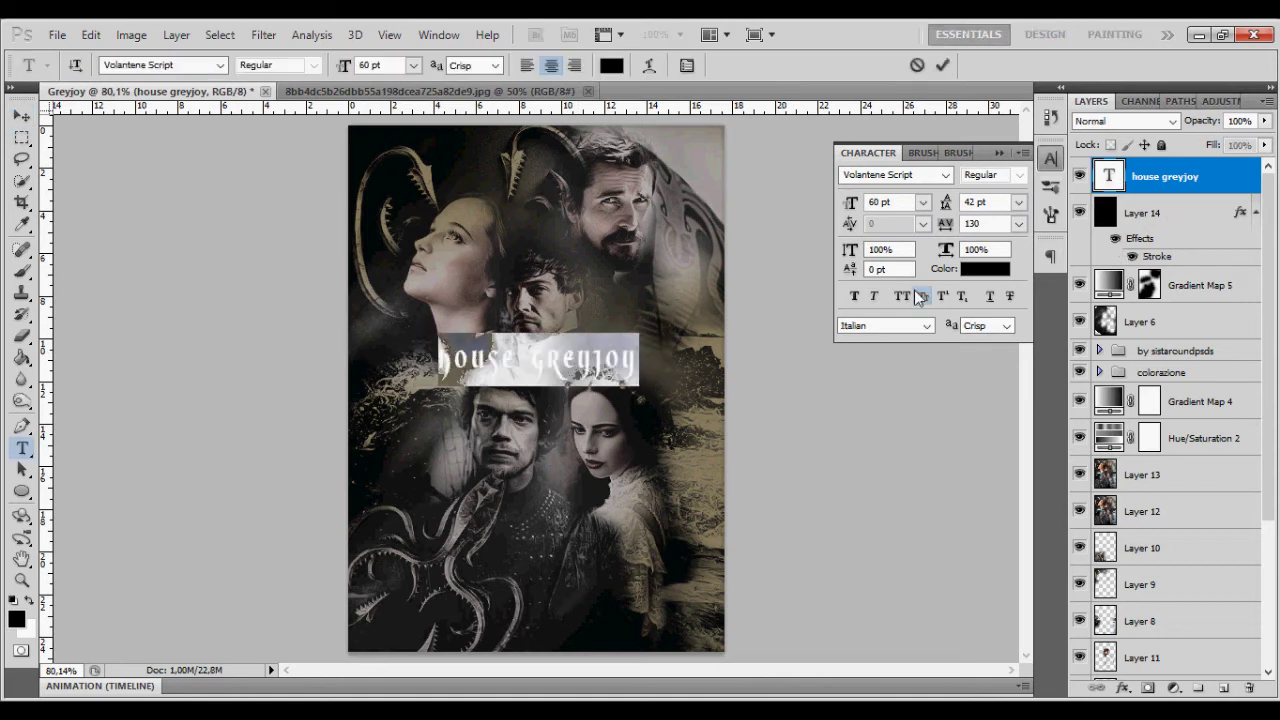
click(903, 296)
drag(946, 223, 940, 223)
drag(848, 202, 852, 205)
click(1050, 158)
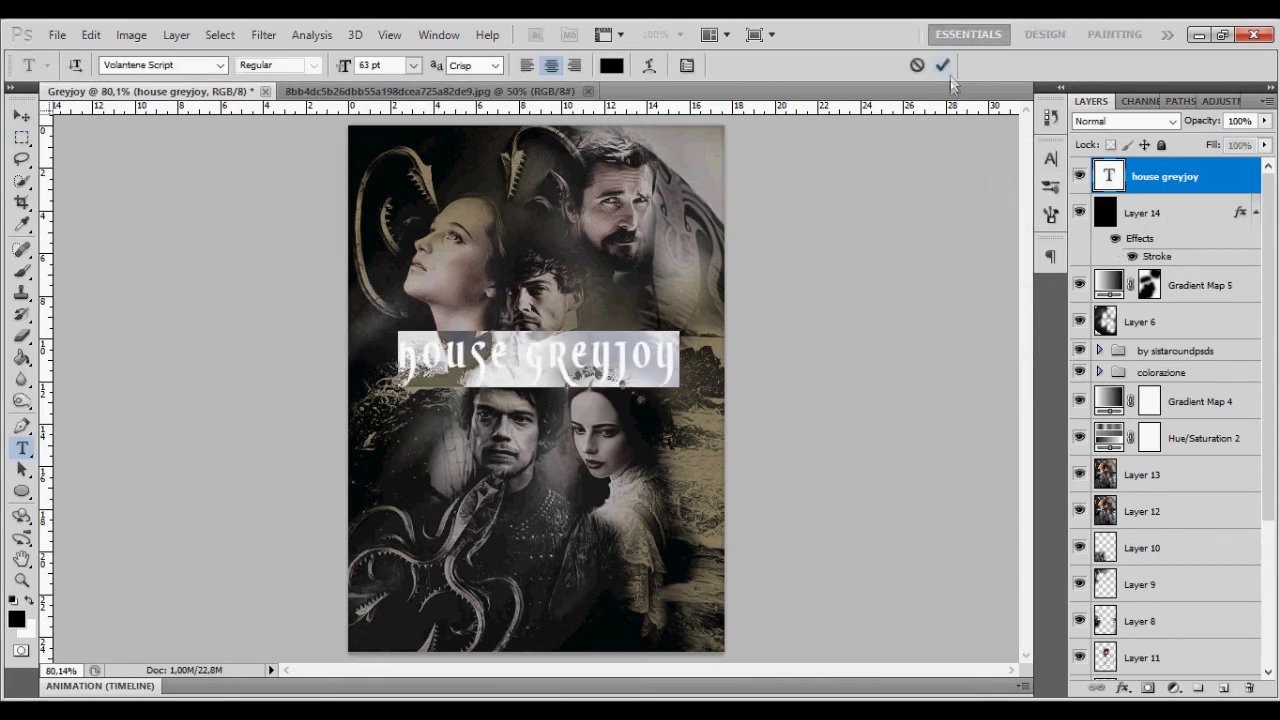
- Warp the title with the Flag style at a +17 bend
click(649, 65)
click(890, 188)
click(871, 414)
mouse_move(936, 272)
mouse_down()
mouse_move(903, 272)
mouse_move(881, 313)
mouse_up()
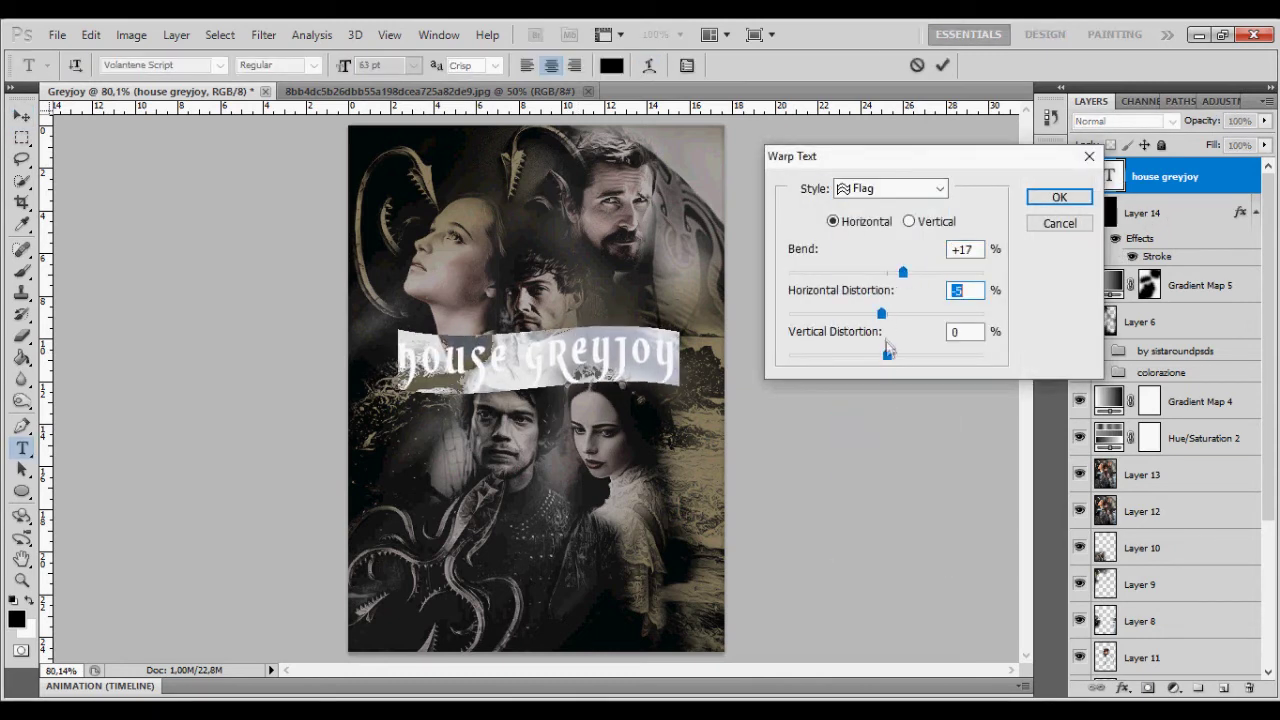
drag(890, 360, 886, 357)
key(Return)
key(ctrl+Return)
key(ctrl+t)
key(Return)
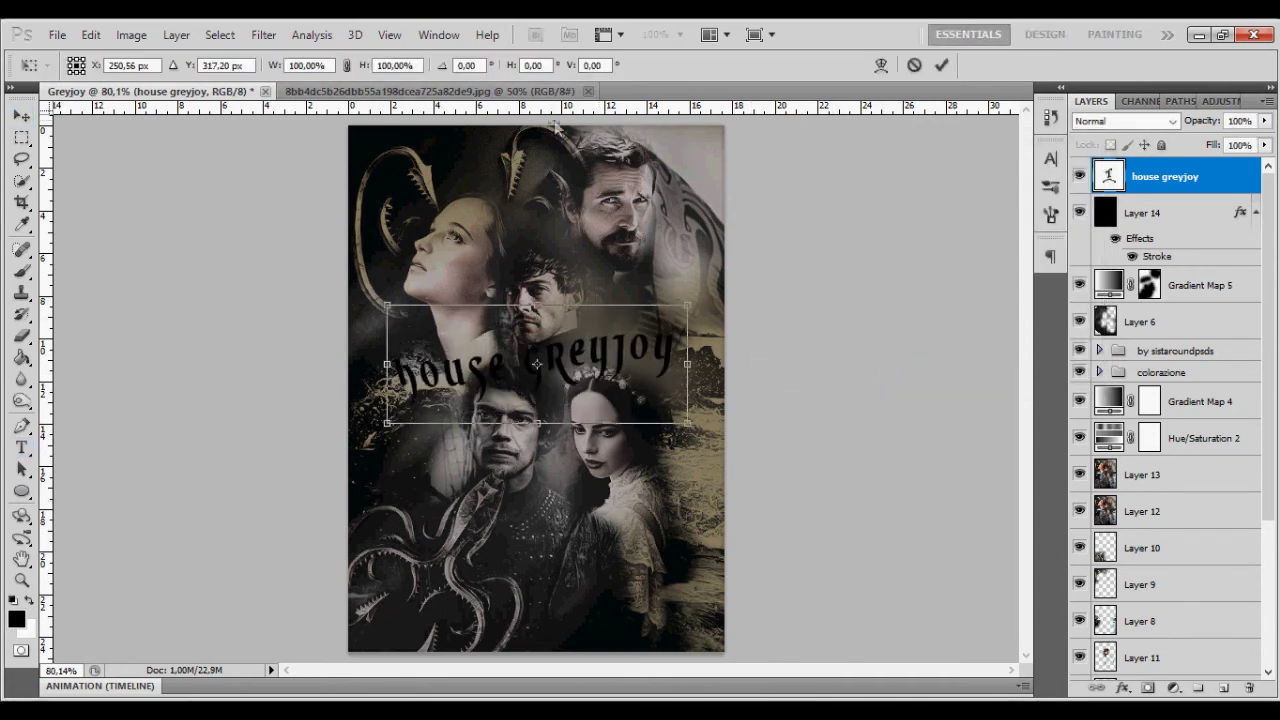
- Reapply the Flag warp to the title with a lower bend
double_click(1108, 178)
click(649, 65)
click(890, 188)
click(890, 188)
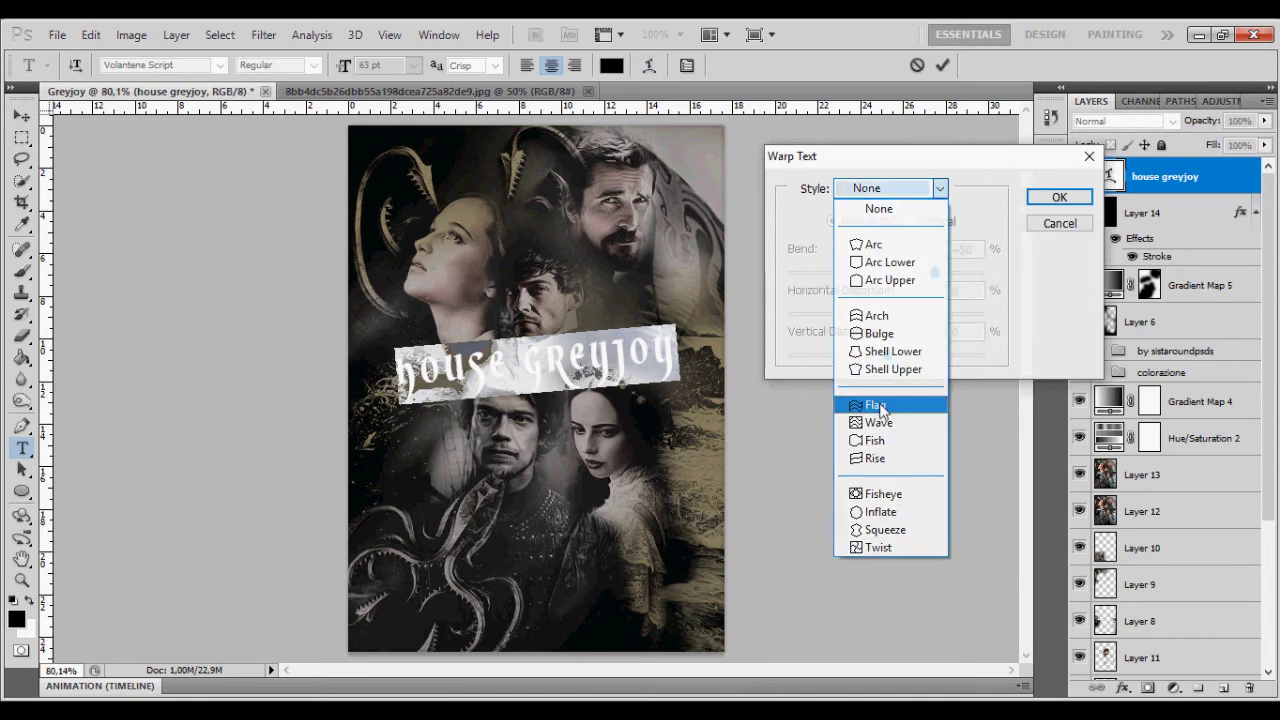
click(863, 406)
click(909, 221)
drag(935, 272, 892, 272)
key(Return)
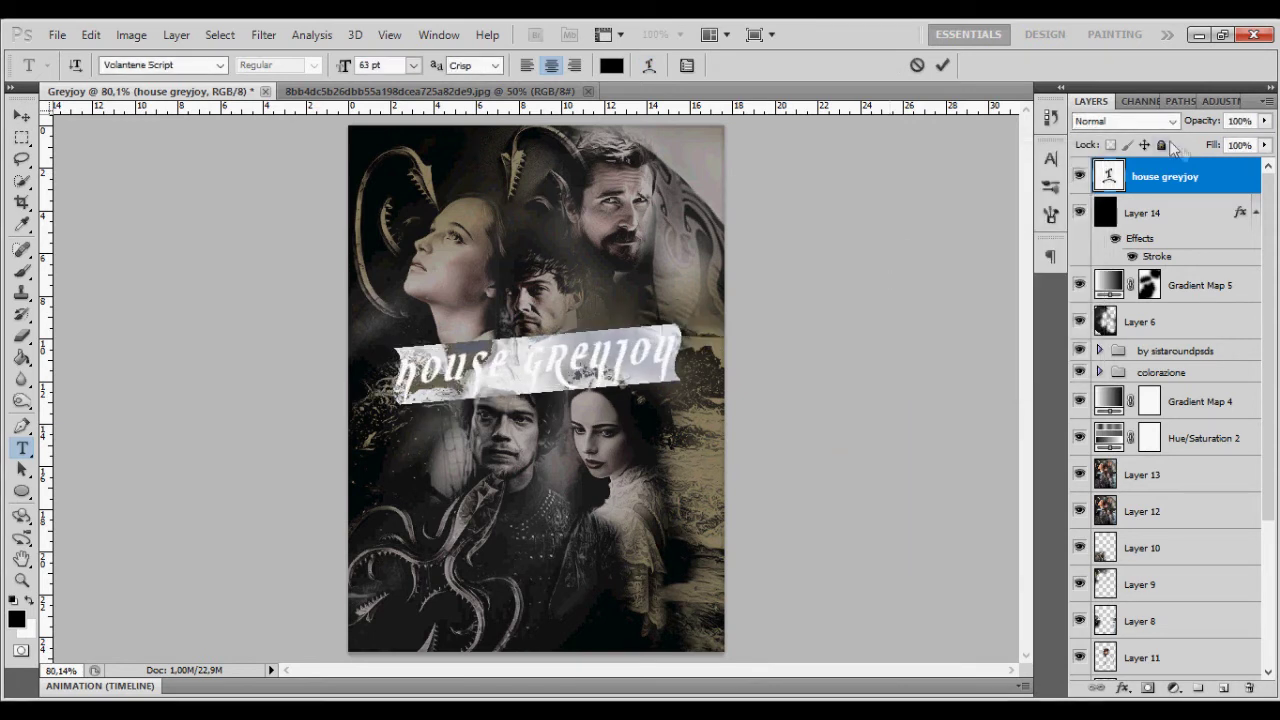
key(ctrl+Return)
- Review the title's warp settings again and keep the gentle flag wave
double_click(1108, 176)
click(649, 65)
key(Return)
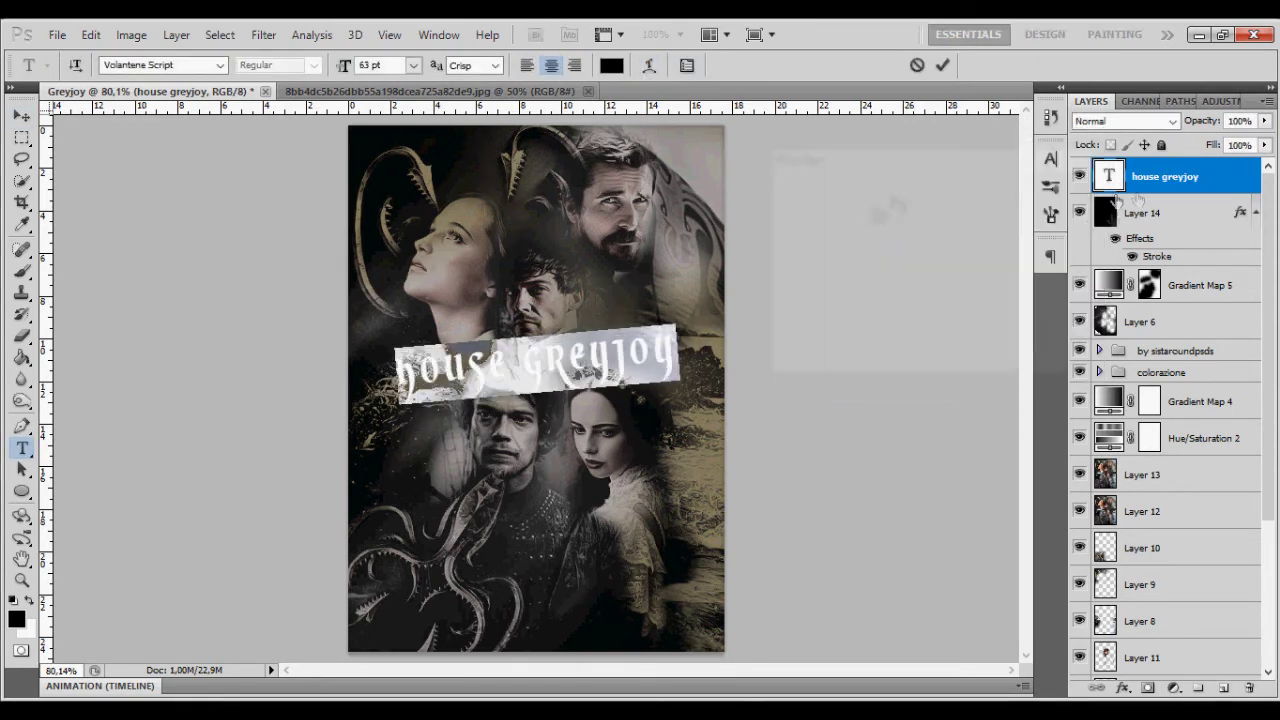
key(ctrl+Return)
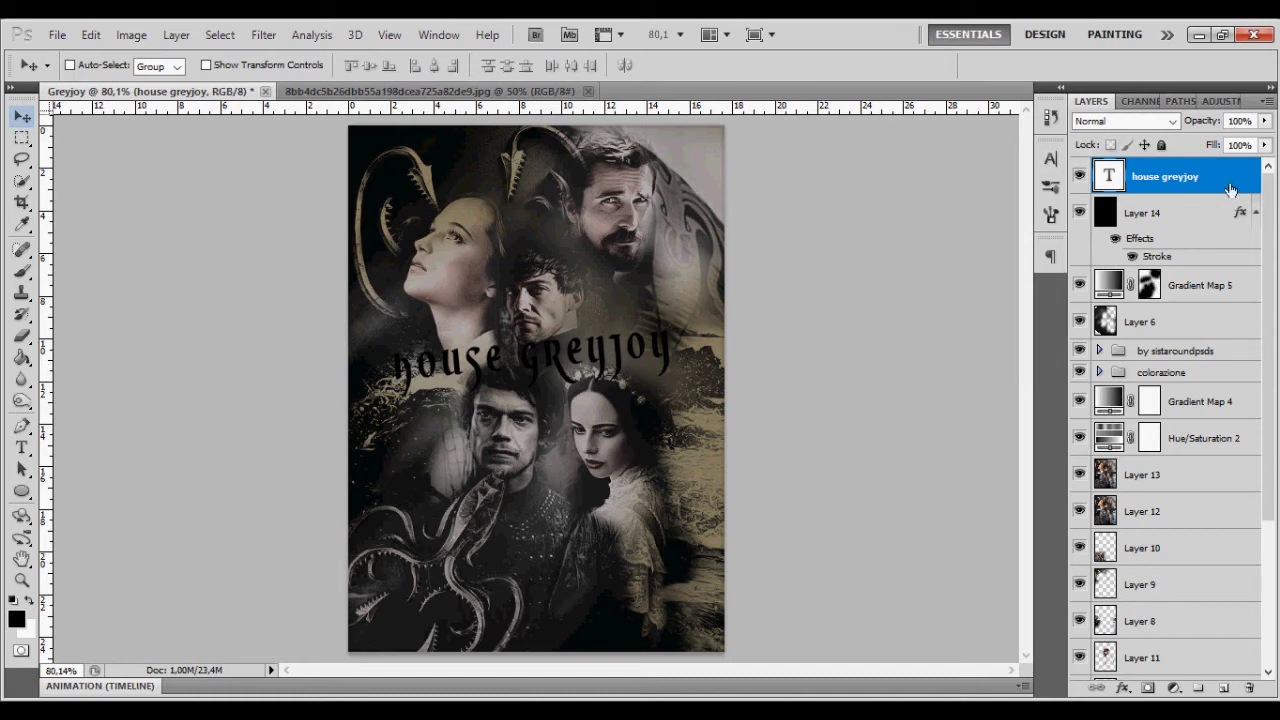
double_click(1230, 190)
- Colour the house greyjoy title a pale gold
click(1222, 219)
double_click(1108, 176)
click(611, 65)
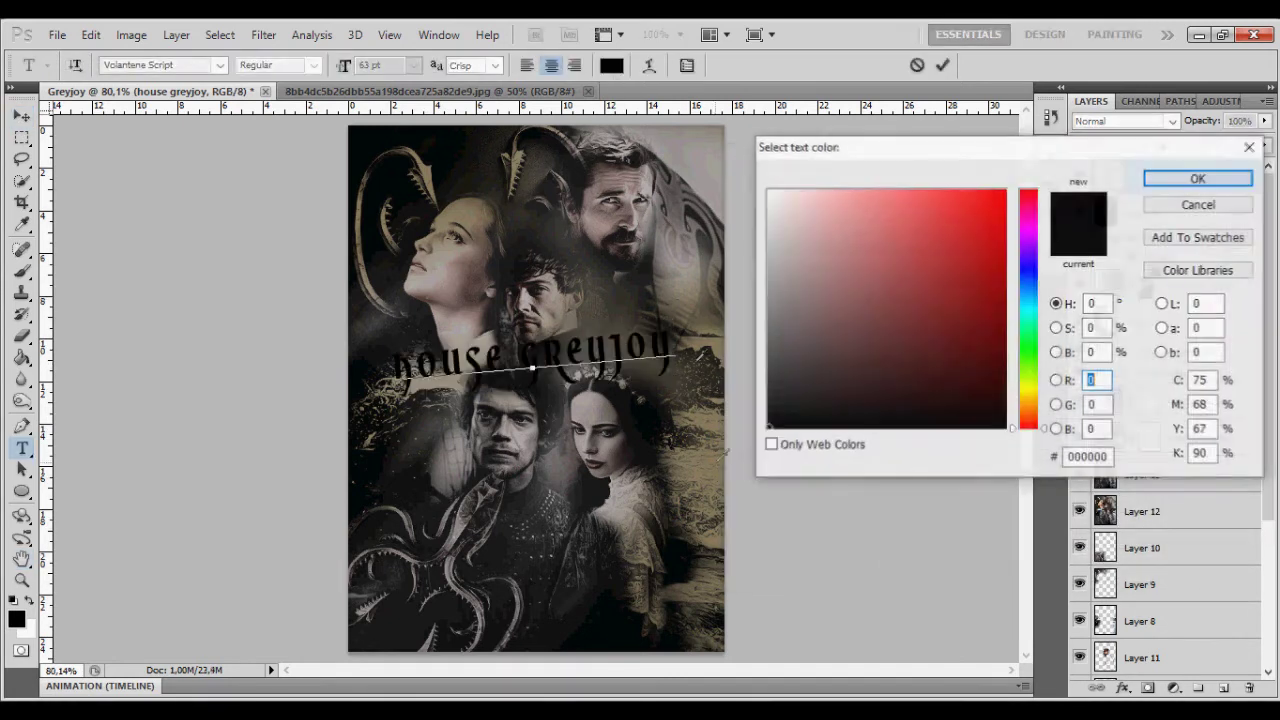
click(941, 292)
click(834, 303)
click(1198, 178)
key(ctrl+Return)
- Add a faded dark stroke and an 8 px drop shadow, then shift the title down-right
double_click(1219, 174)
click(766, 466)
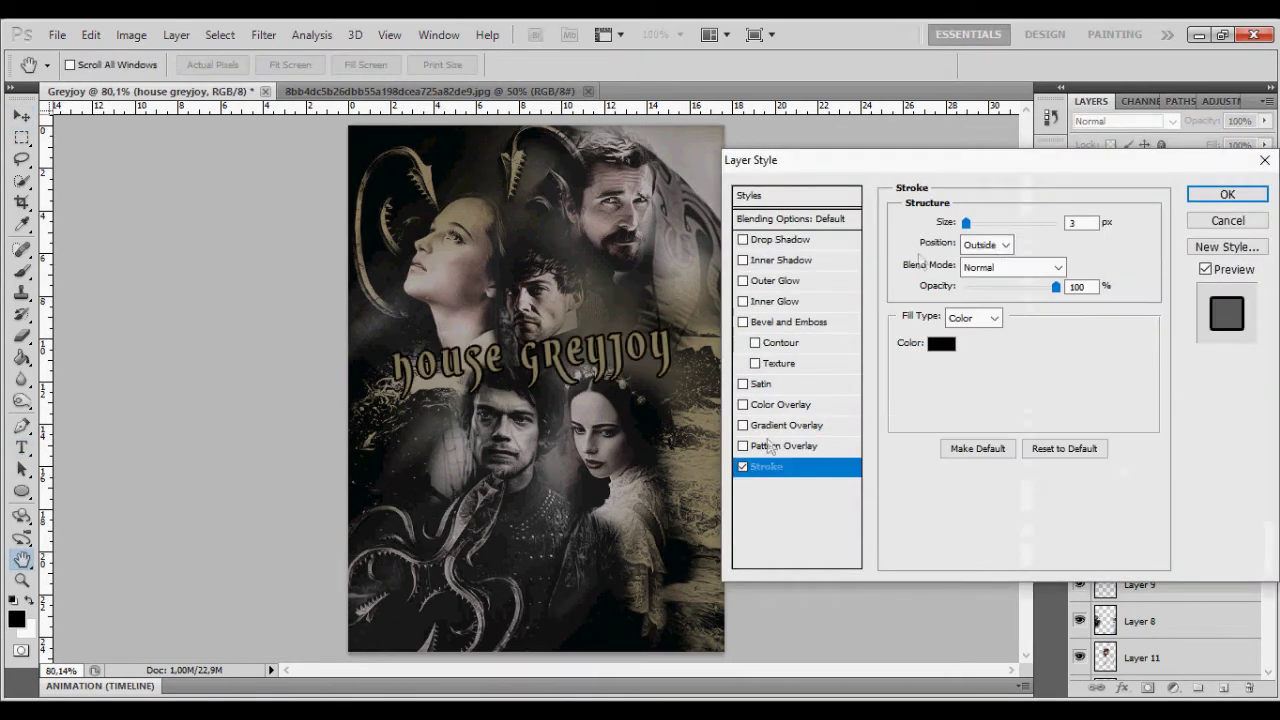
drag(1055, 286, 978, 286)
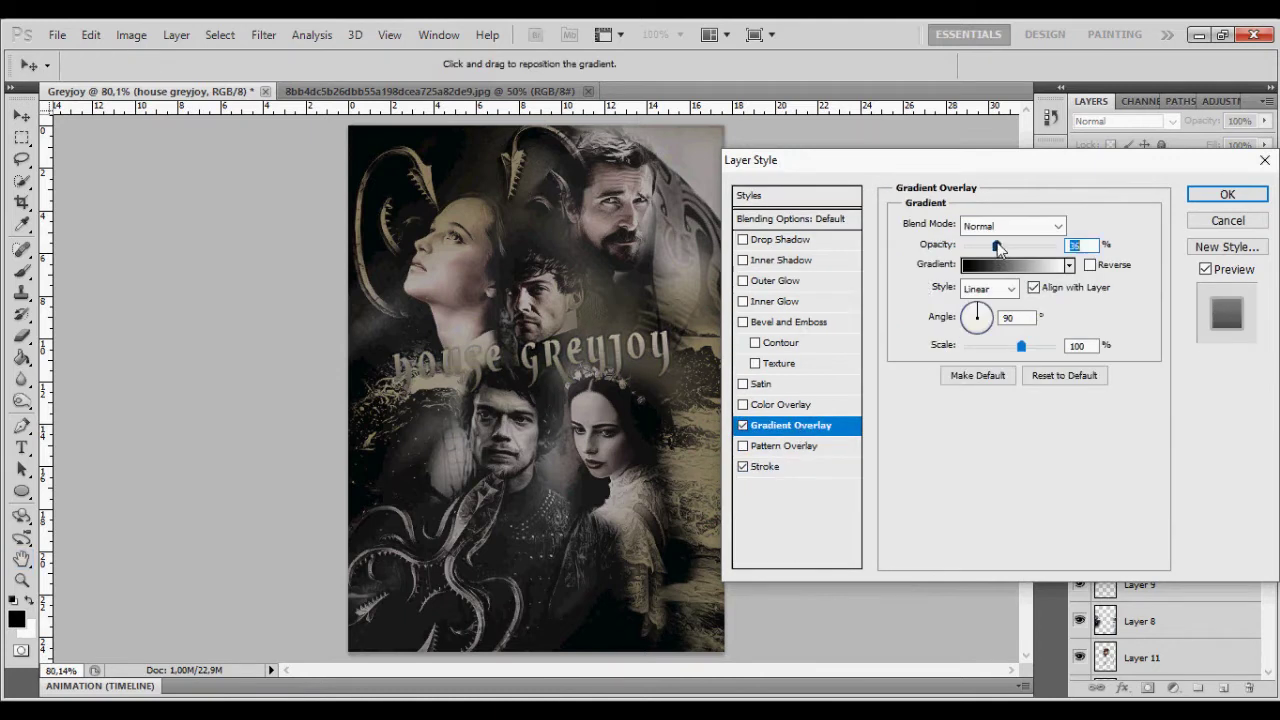
click(785, 240)
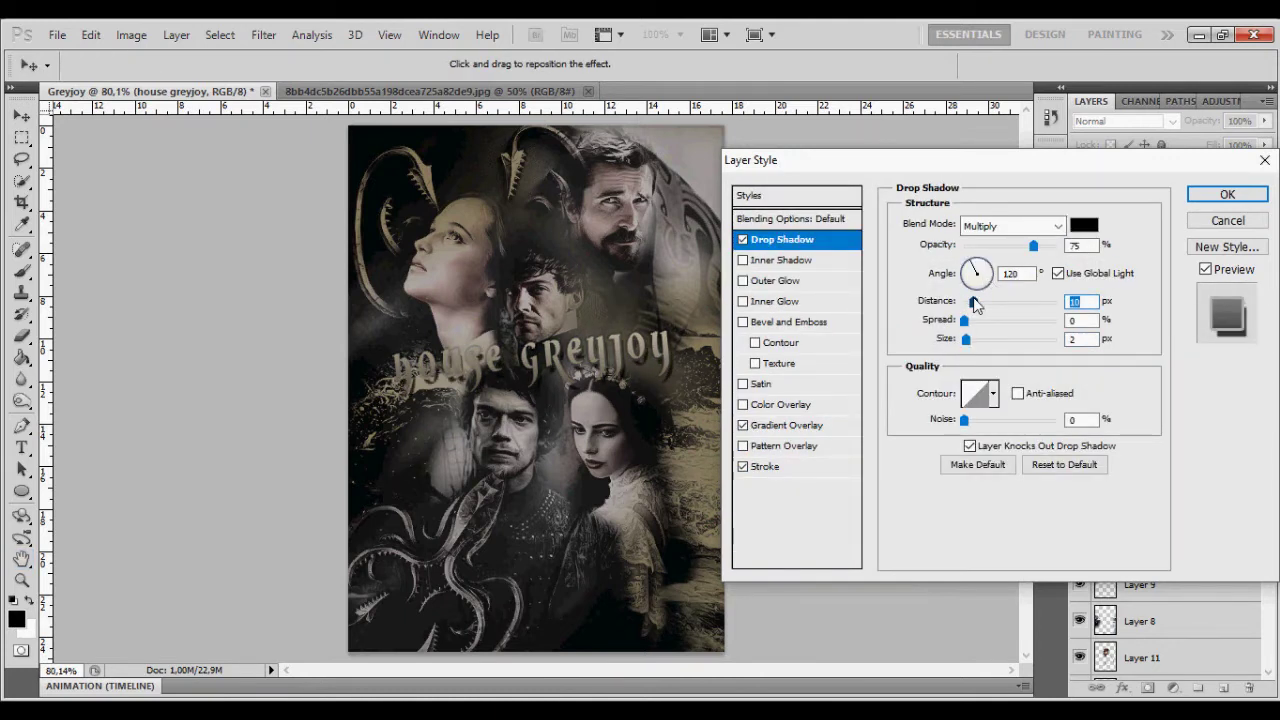
drag(973, 305, 971, 275)
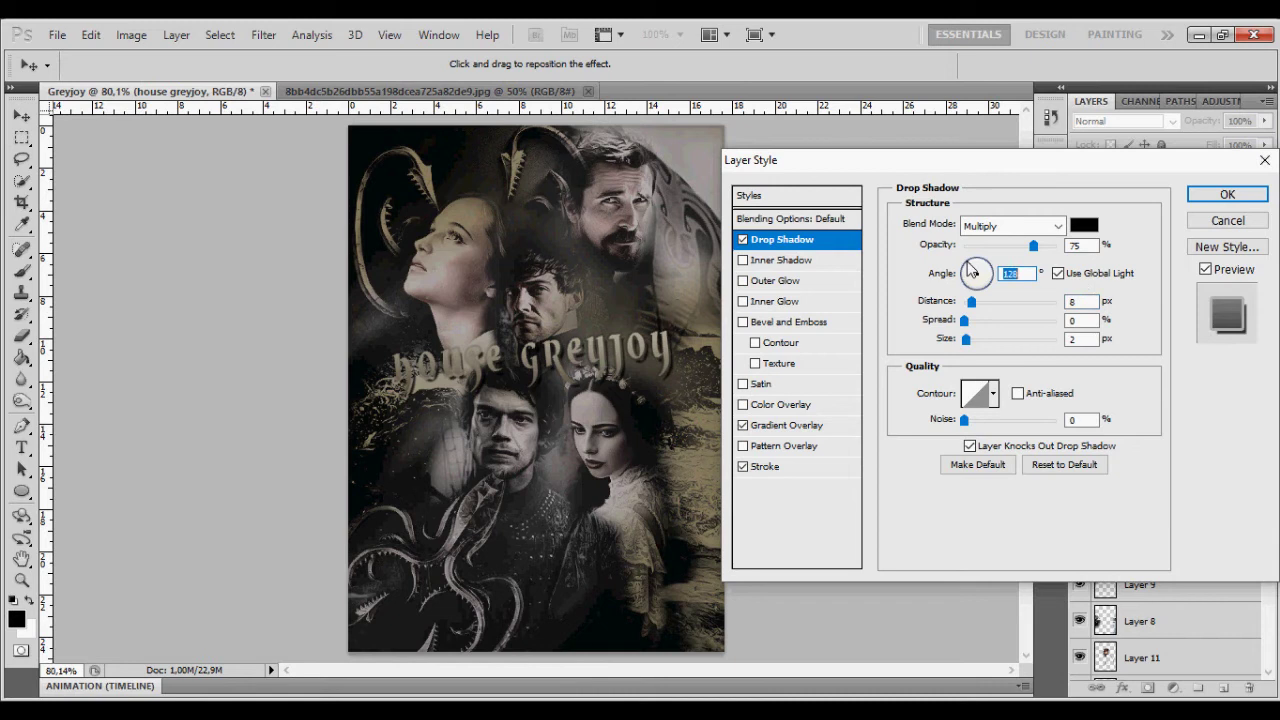
key(Return)
mouse_move(468, 338)
mouse_down()
mouse_move(561, 425)
mouse_move(527, 388)
mouse_up()
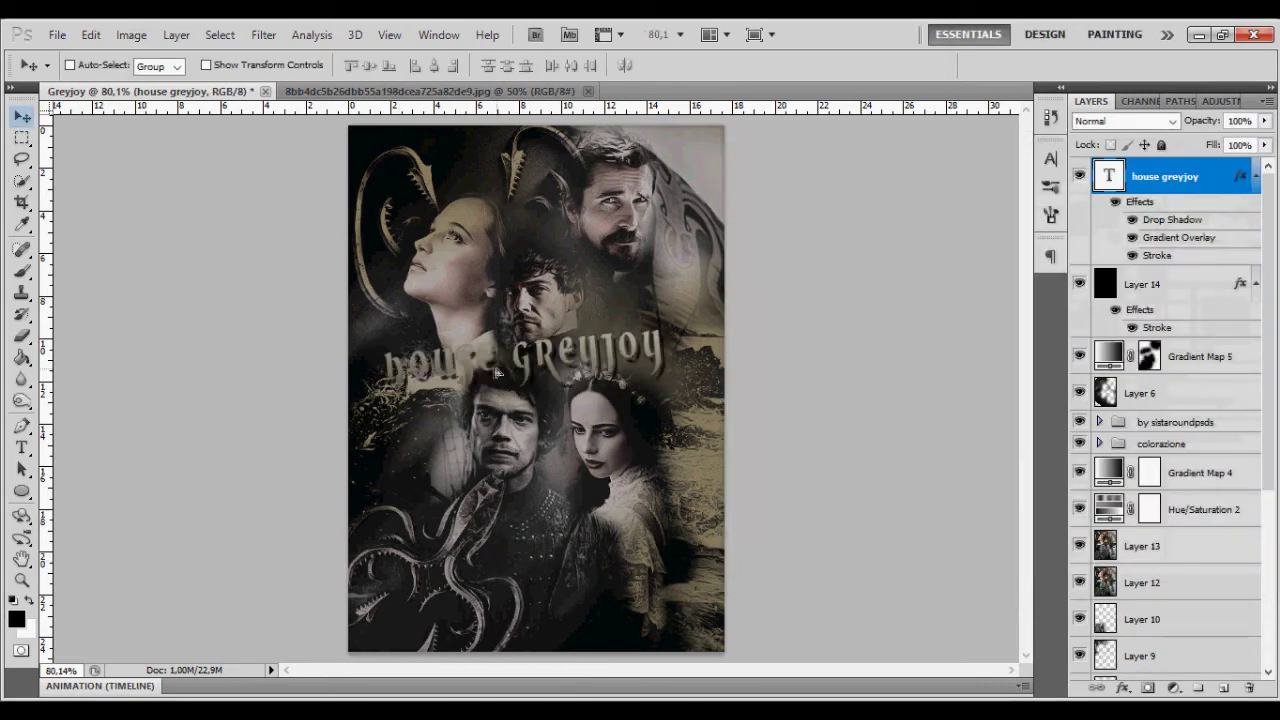
- Remove 'house' from the title and tilt the remaining 'greyjoy' up and right
key(t)
key(Delete)
drag(404, 370, 573, 367)
key(ctrl+Return)
key(v)
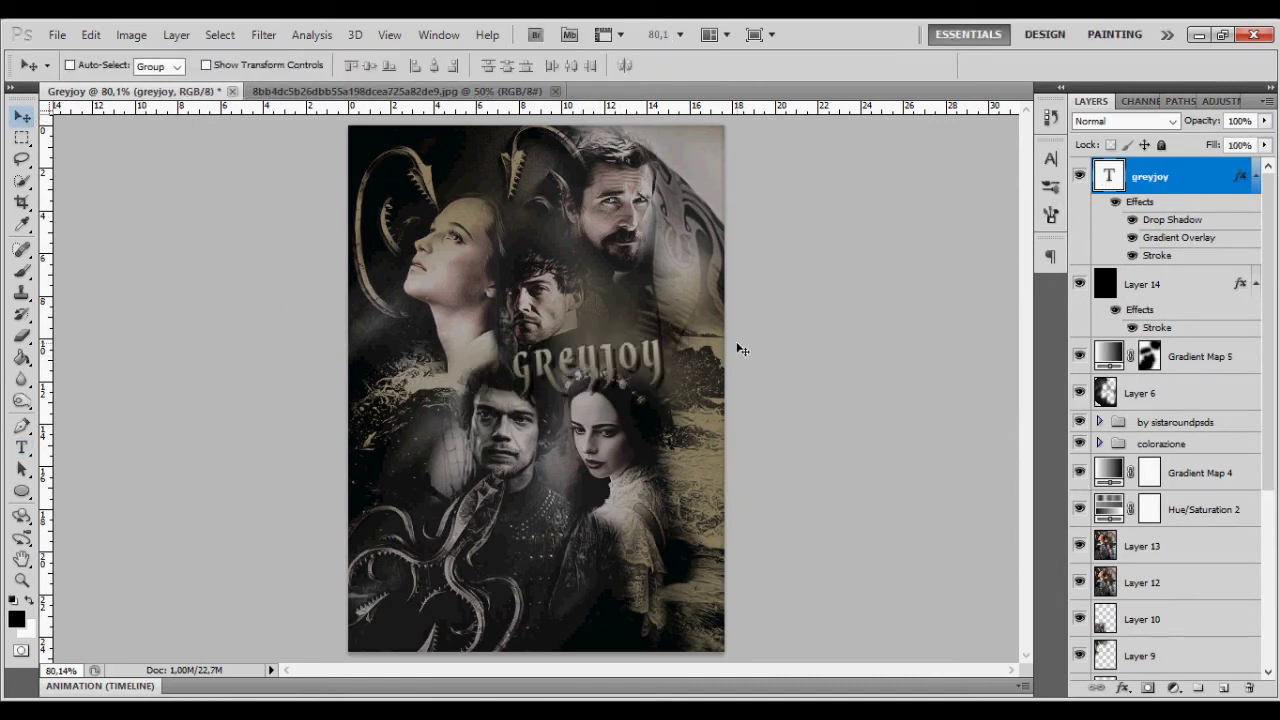
key(ctrl+t)
drag(742, 349, 806, 387)
key(Return)
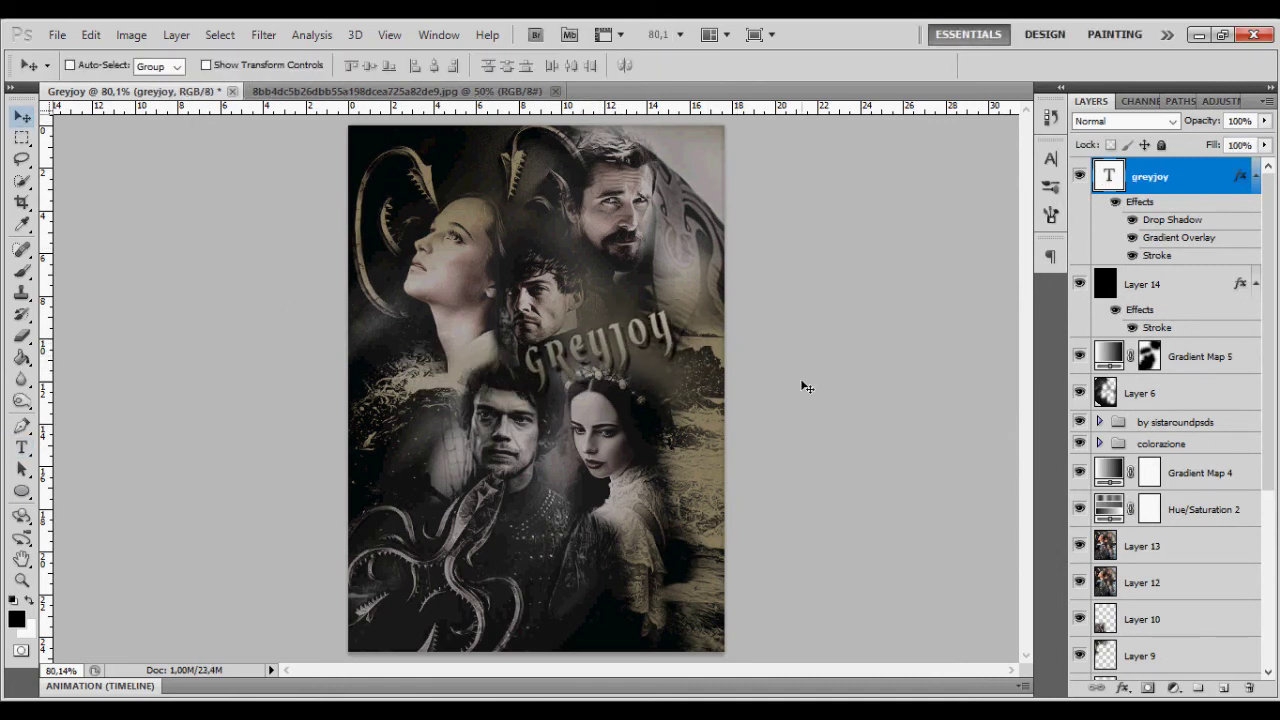
- Add 'house' as its own text layer and position it near greyjoy
key(t)
click(535, 500)
text(house)
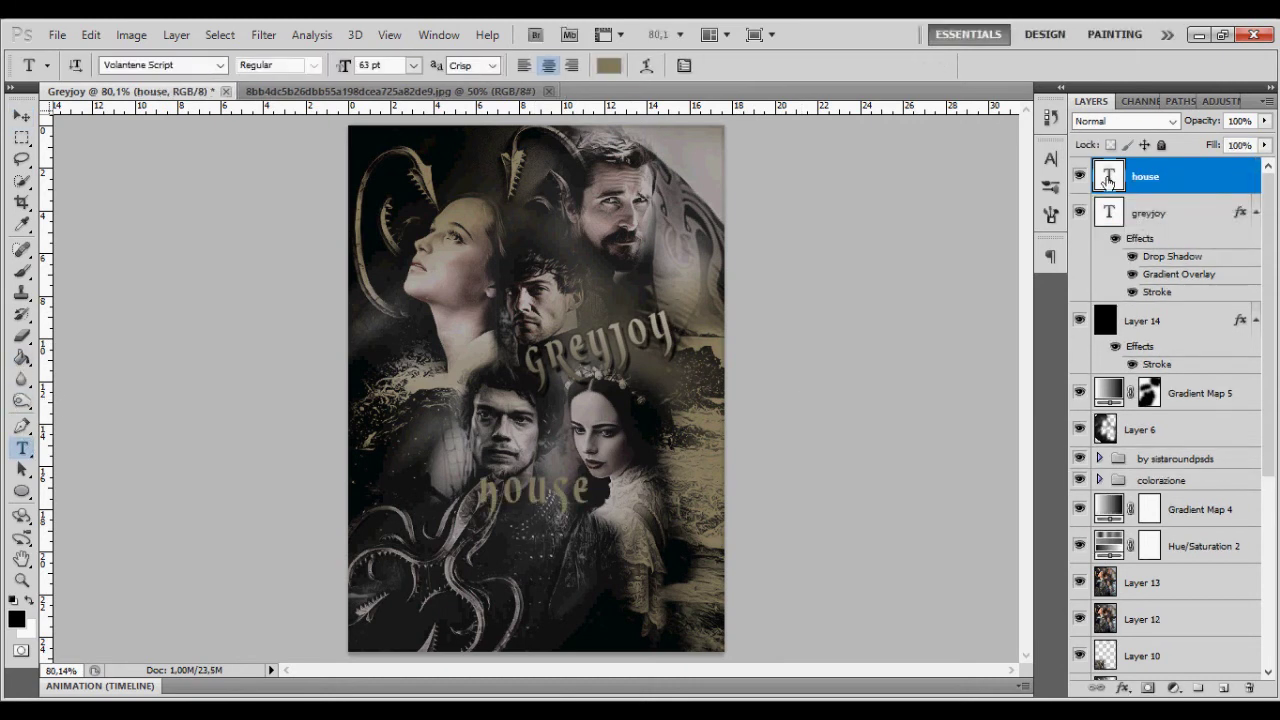
key(ctrl+t)
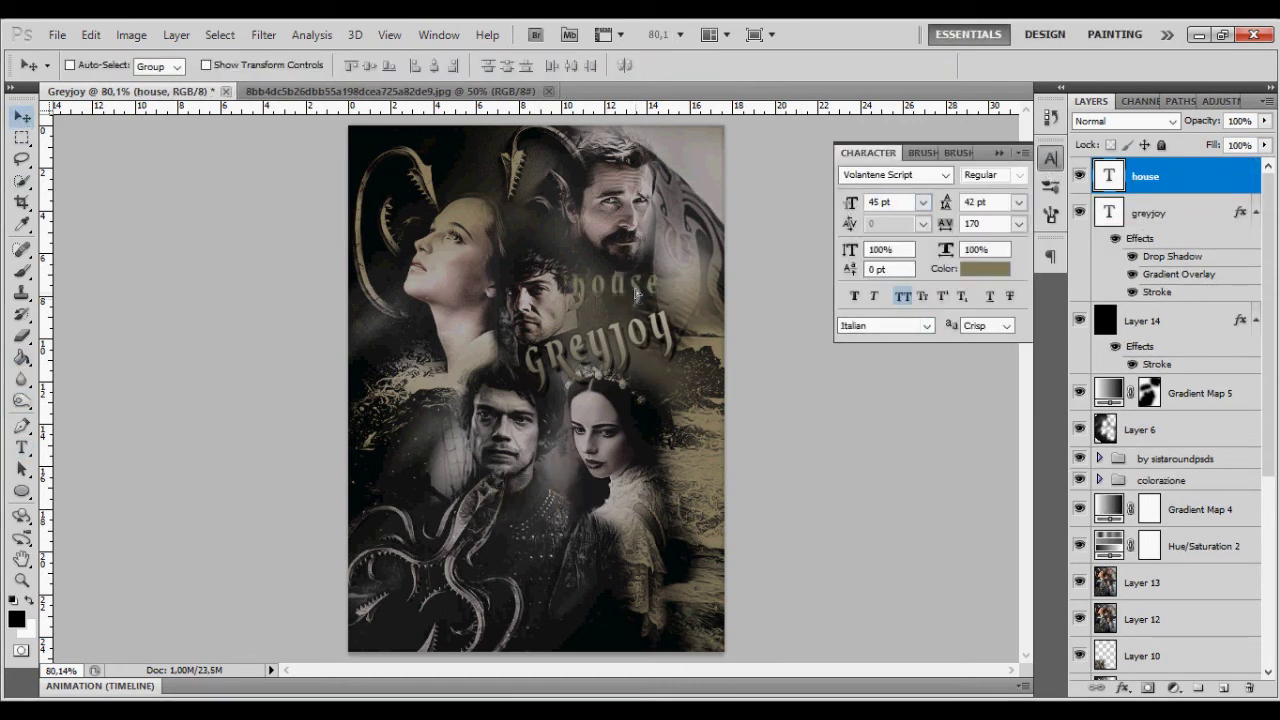
key(ctrl+t)
drag(629, 288, 639, 299)
key(Return)
key(ctrl+t)
key(Return)
- Copy greyjoy's layer style onto 'house' at 56% opacity and stack it below greyjoy
right_click(1186, 213)
click(1040, 650)
right_click(1186, 176)
click(1040, 651)
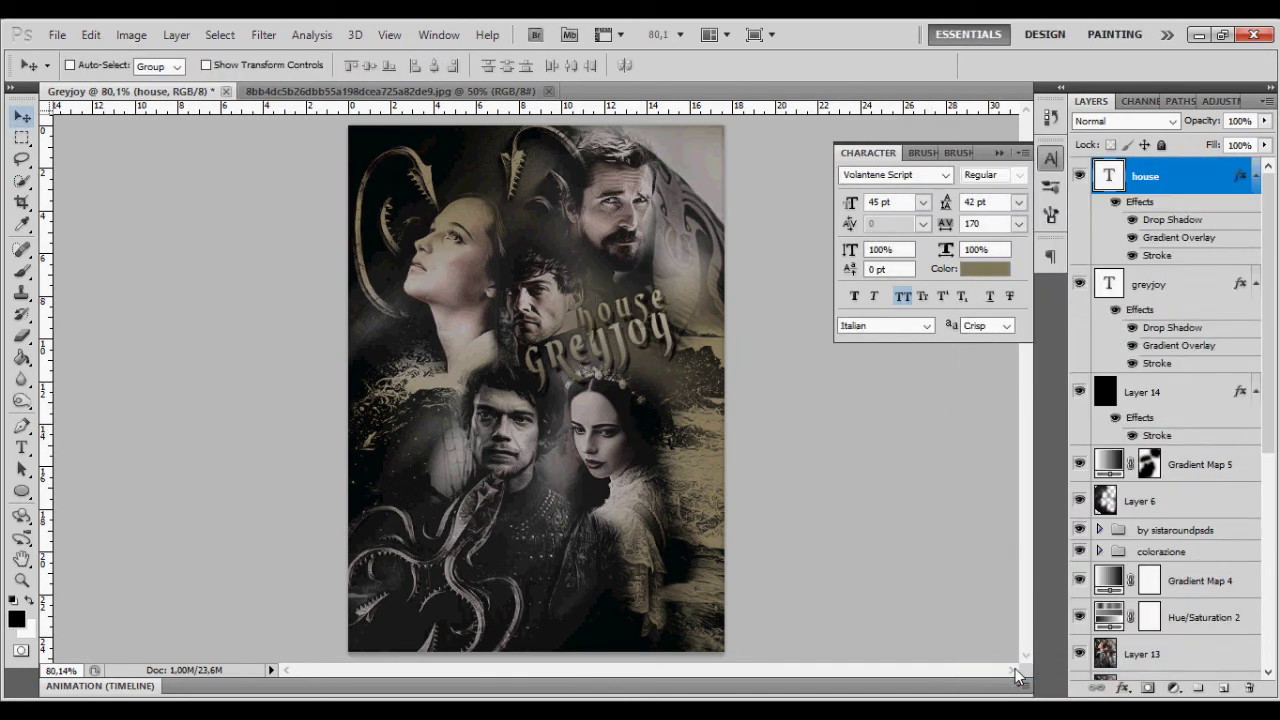
double_click(1192, 195)
drag(1029, 249, 1037, 253)
text(56)
key(Return)
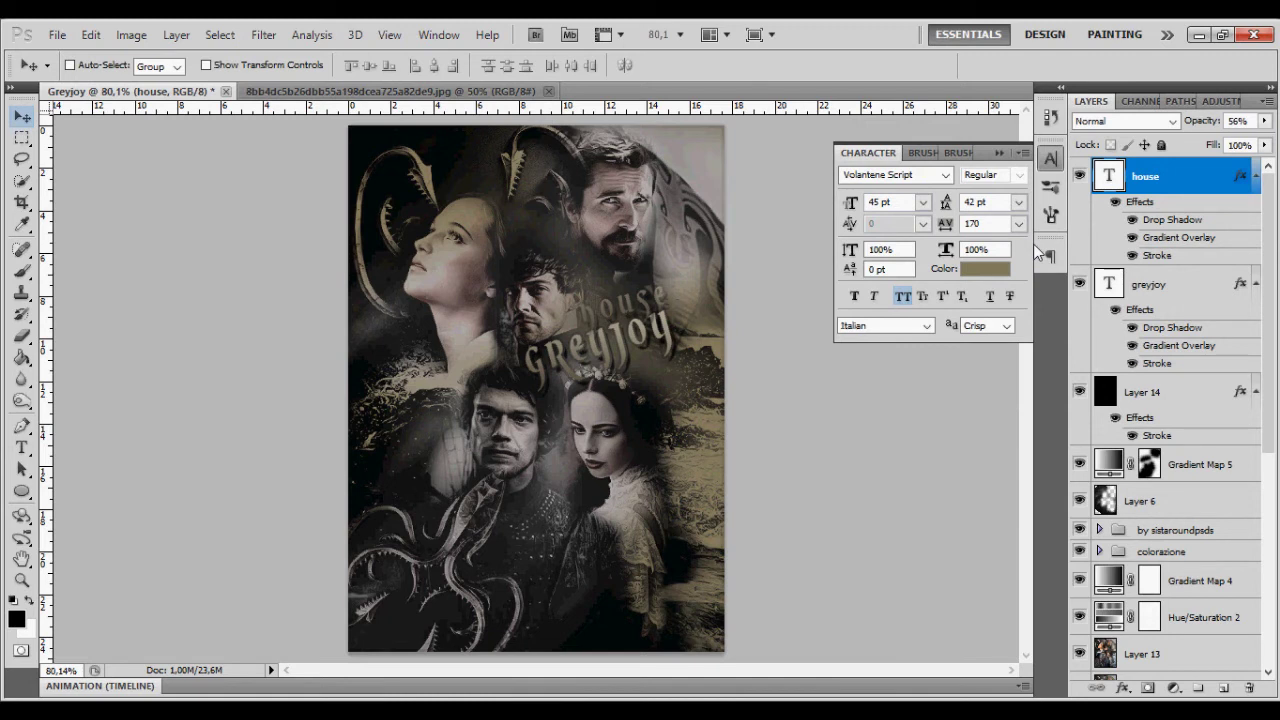
drag(1110, 176, 1100, 372)
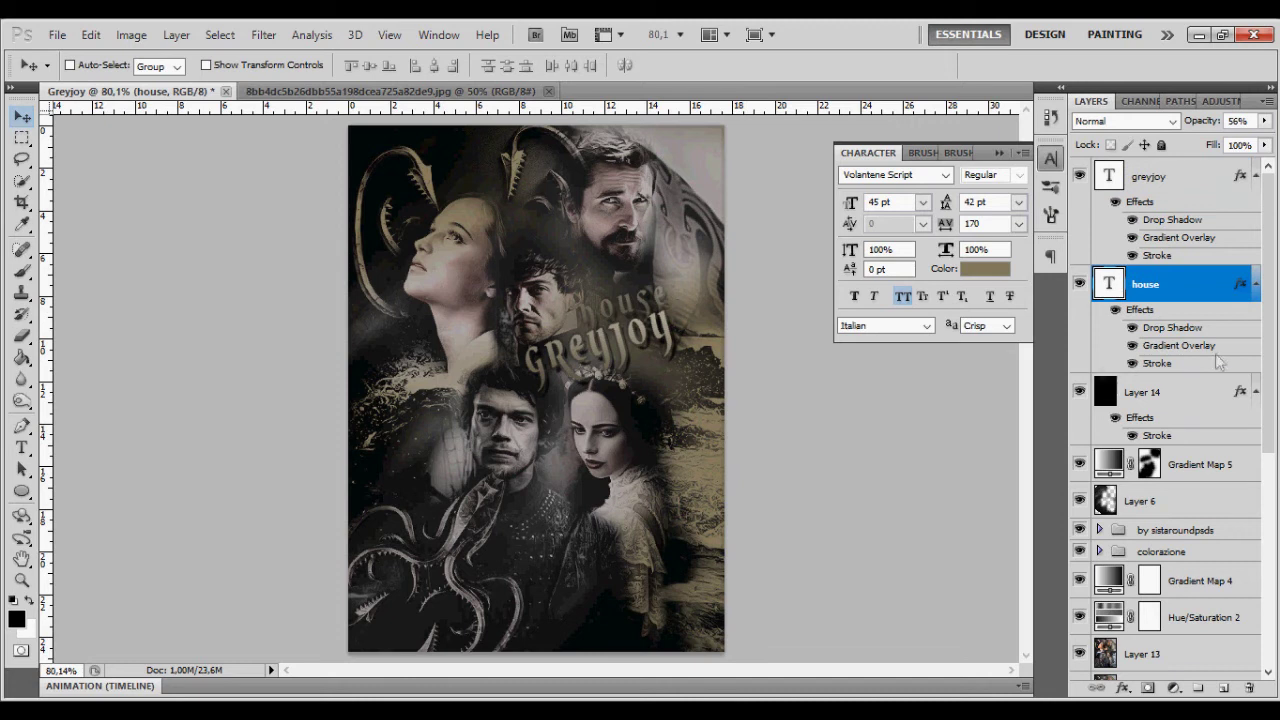
- Add the tagline 'we do not sow' in 11 pt Georgia
click(22, 447)
click(407, 232)
text(we do not sow)
click(893, 175)
text(Georgia)
click(922, 202)
click(905, 328)
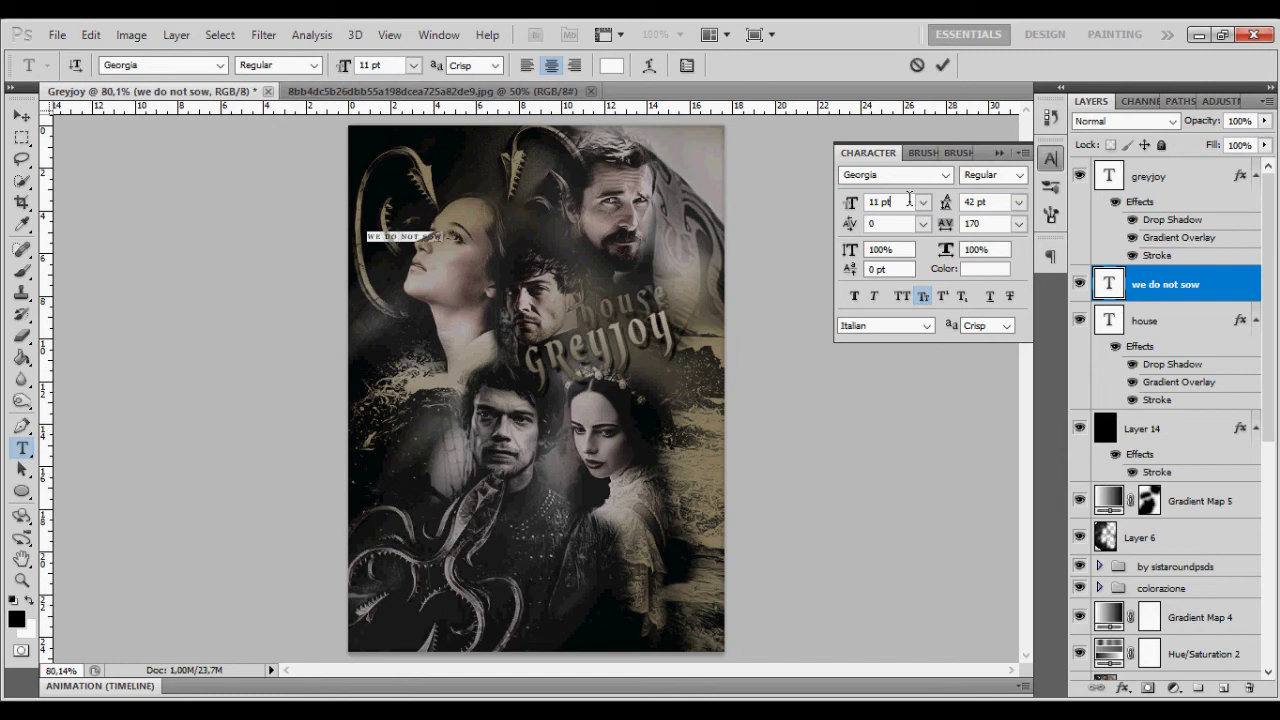
- Widen the tagline's letter spacing and move it toward the centre right
key(ctrl+plus)
key(alt+Right)
key(alt+Right)
key(alt+Right)
key(ctrl+Return)
key(v)
drag(243, 188, 561, 391)
- Fill a dark strip on a new layer beneath the tagline
click(1222, 688)
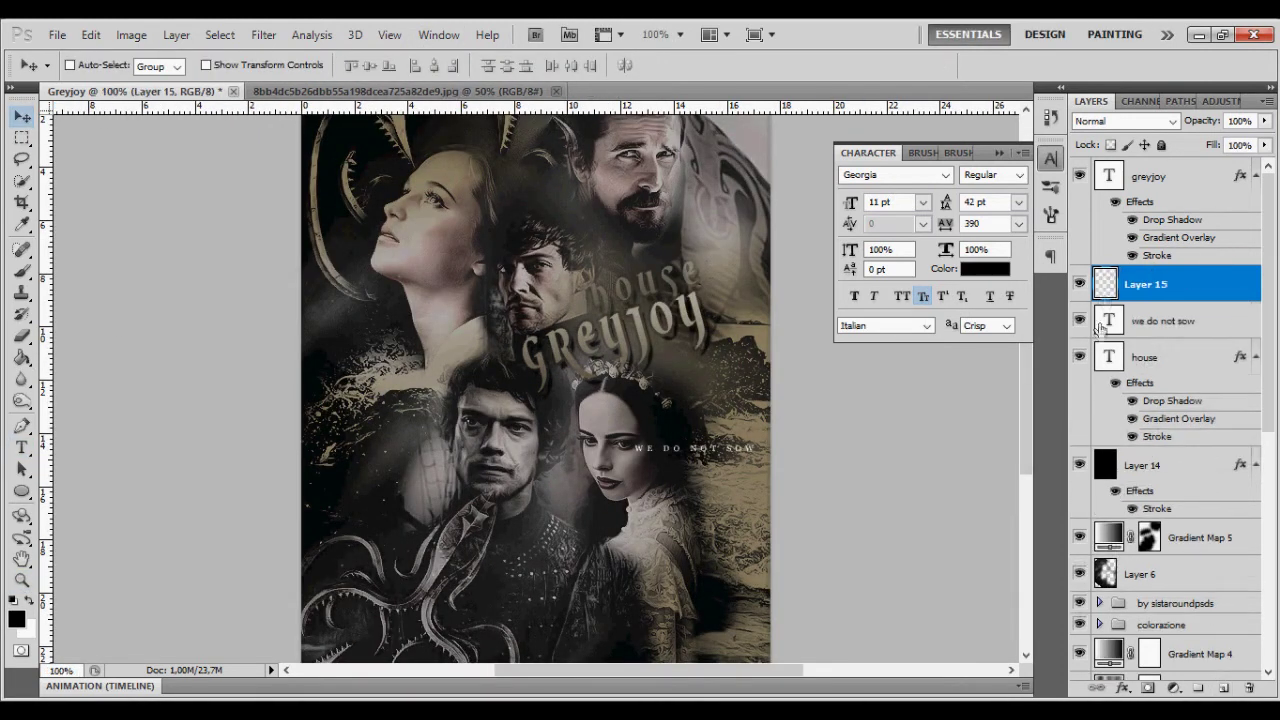
key(ctrl+bracketleft)
key(m)
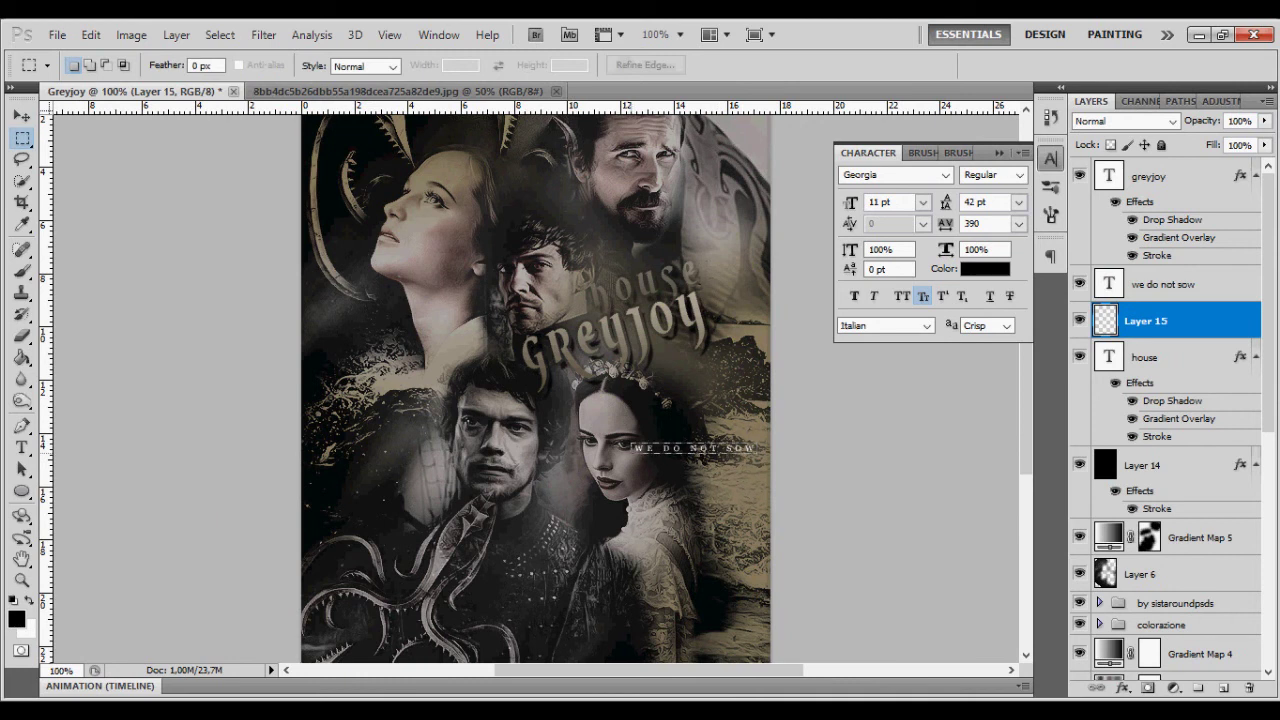
key(g)
shift+click(1106, 292)
- Tilt the tagline and its strip about -13° and place them just above greyjoy
key(ctrl+t)
drag(672, 449, 622, 358)
drag(722, 352, 728, 312)
drag(678, 368, 665, 300)
key(Return)
- Move the 'house' text back up to sit just below greyjoy
click(22, 116)
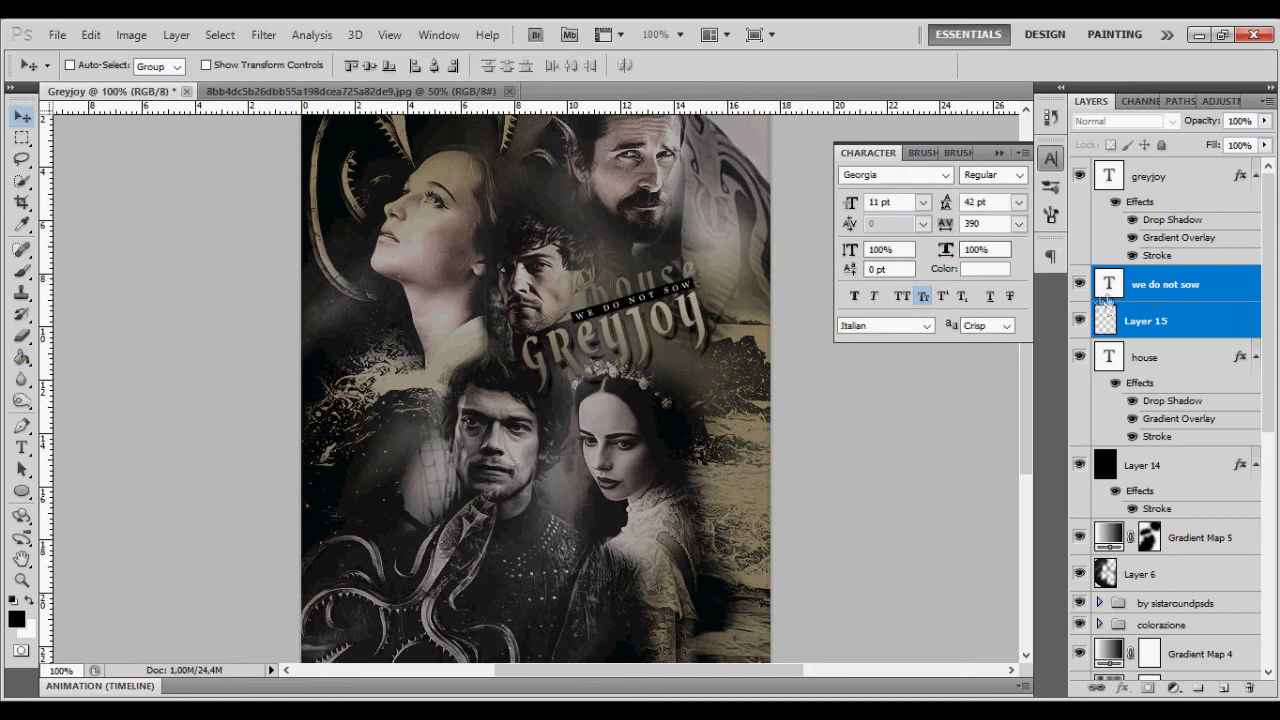
click(1110, 176)
click(1106, 360)
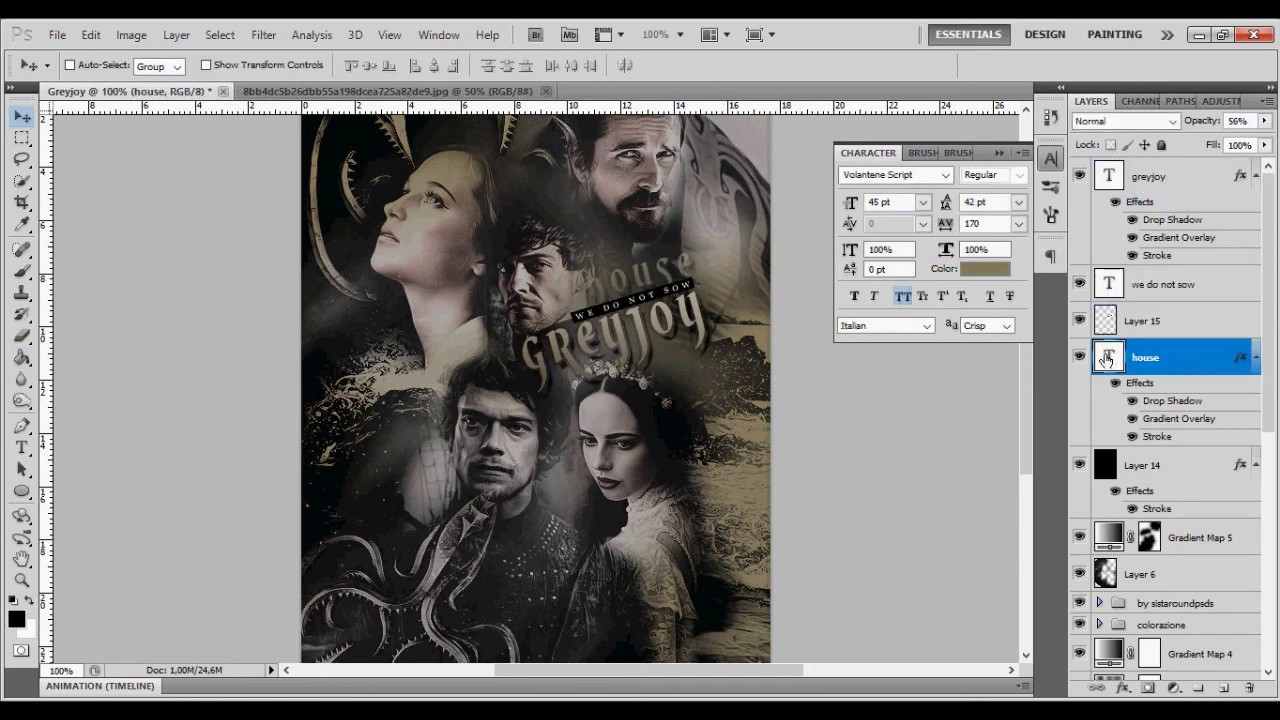
key(ctrl+t)
key(Return)
drag(1145, 357, 1120, 258)
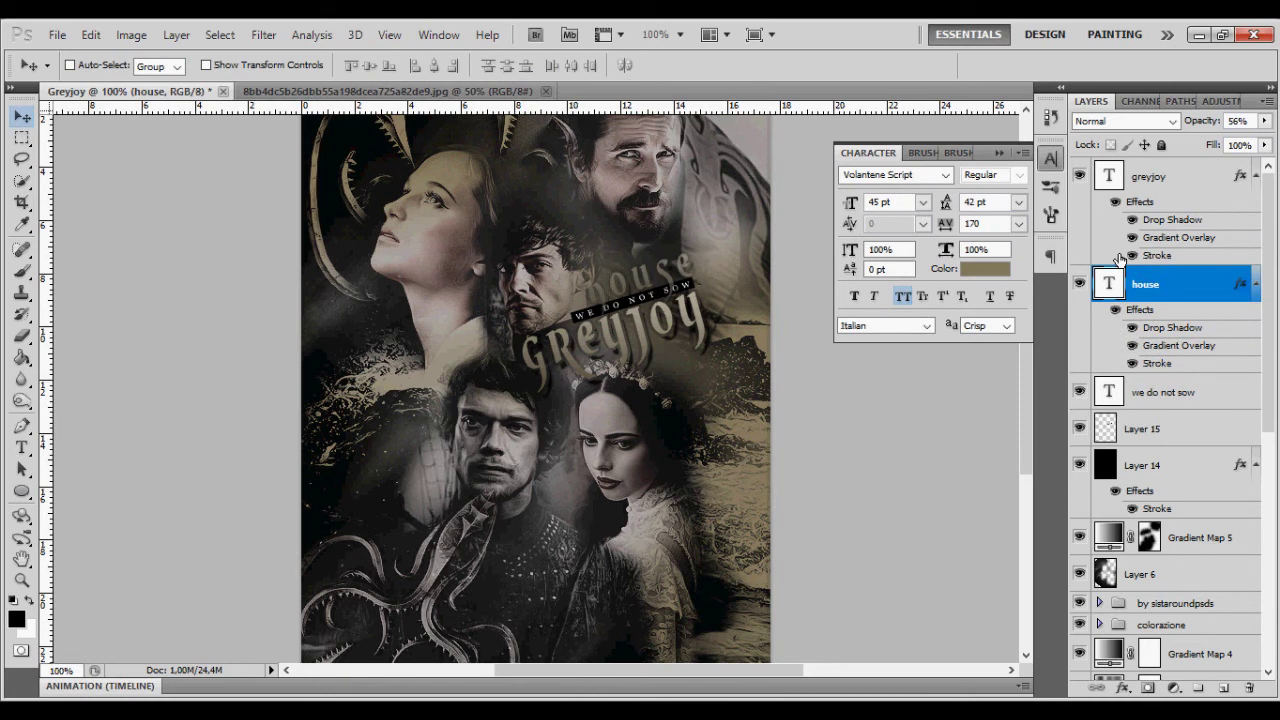
- Add a 'theon' label beside the lower-left portrait
click(1120, 258)
key(t)
click(1160, 392)
click(378, 456)
text(theon)
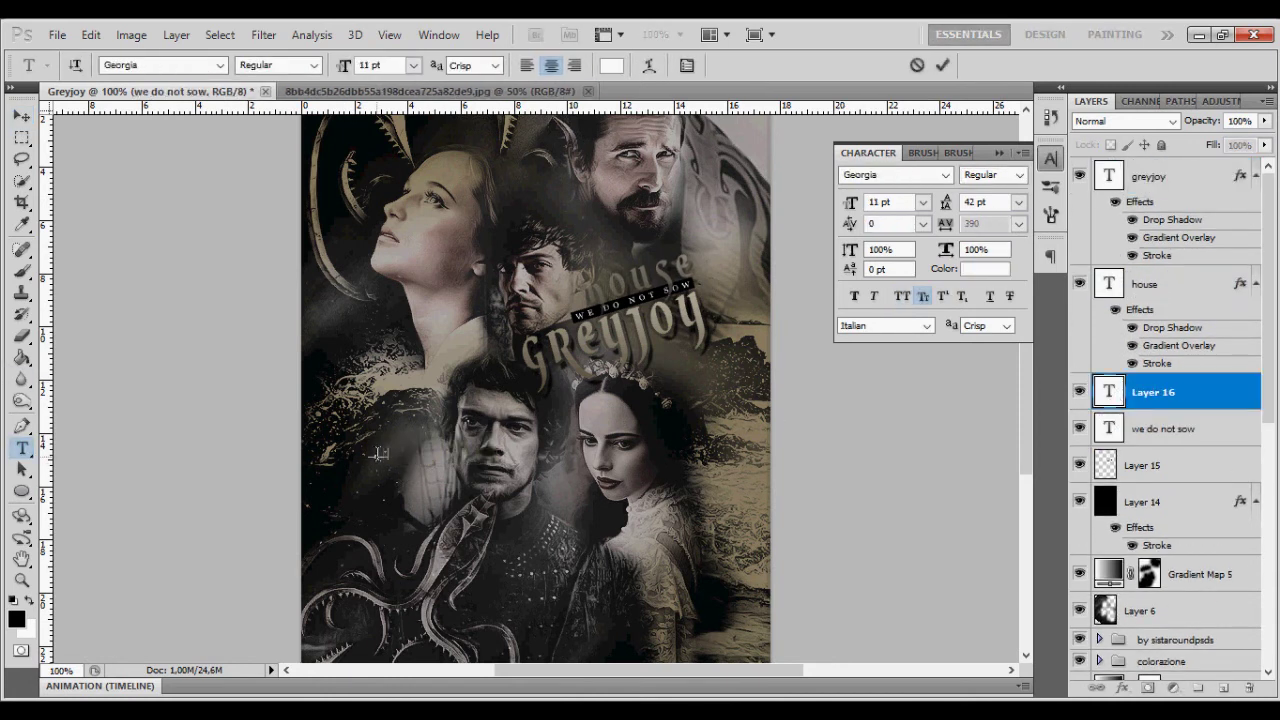
key(ctrl+Return)
key(v)
drag(440, 528, 470, 533)
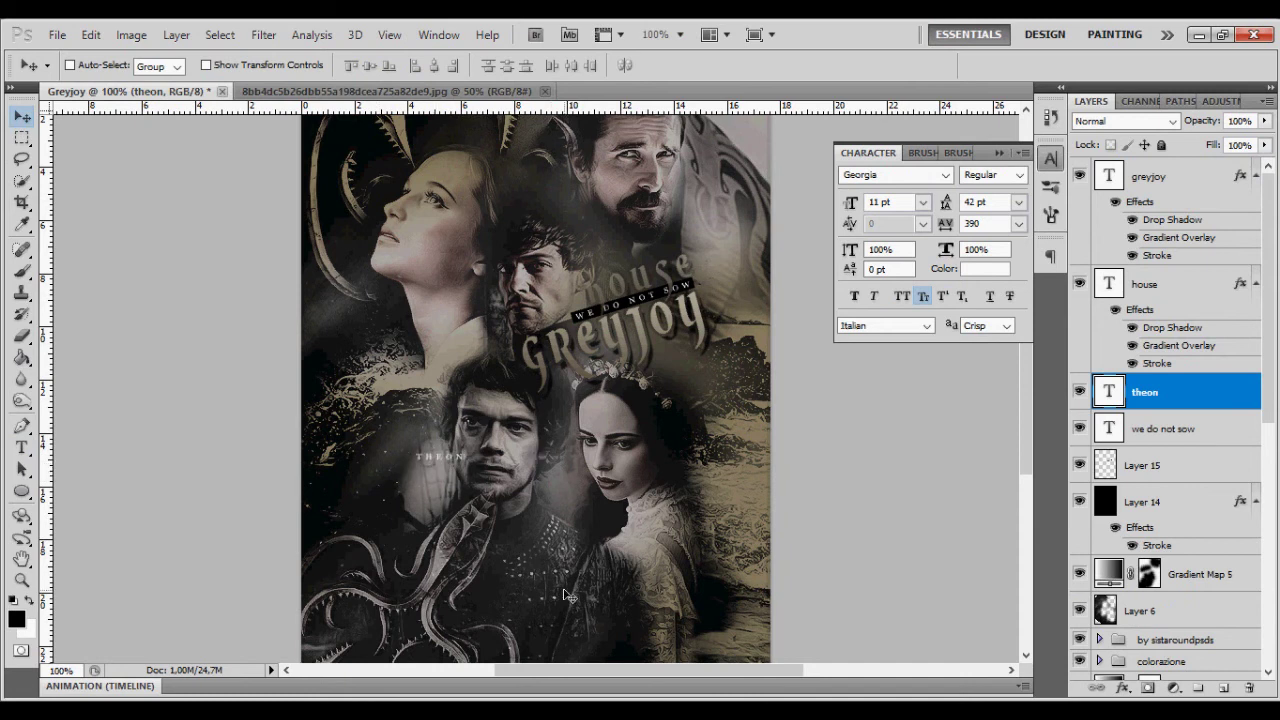
- Add a 'jeyne' label near the lower-right portrait
key(t)
click(634, 465)
text(jeyne)
key(ctrl+Return)
key(v)
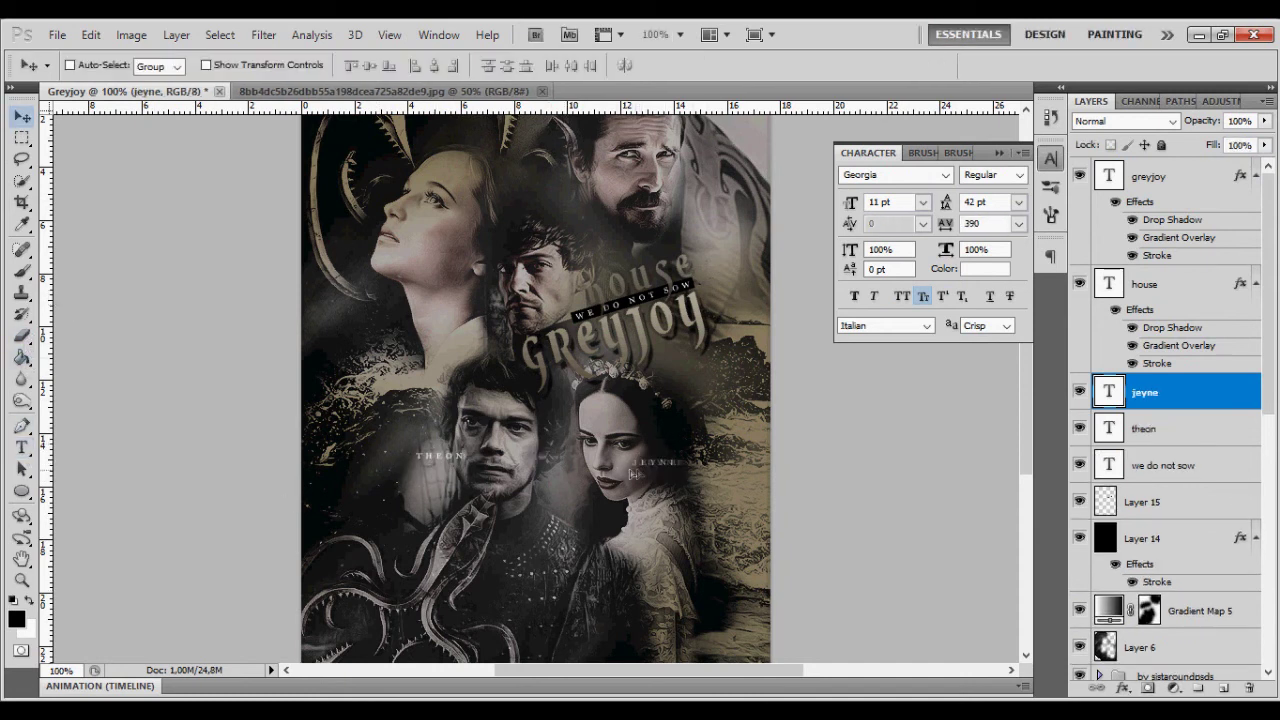
- Add an 'asha' label at the top-left portrait, moved down about 100 px
click(1050, 158)
scroll(540, 400, up, 2)
key(t)
click(322, 224)
text(asha)
click(21, 117)
drag(347, 231, 362, 334)
- Add the EURON label near the top-right portrait, shifted slightly left
click(21, 447)
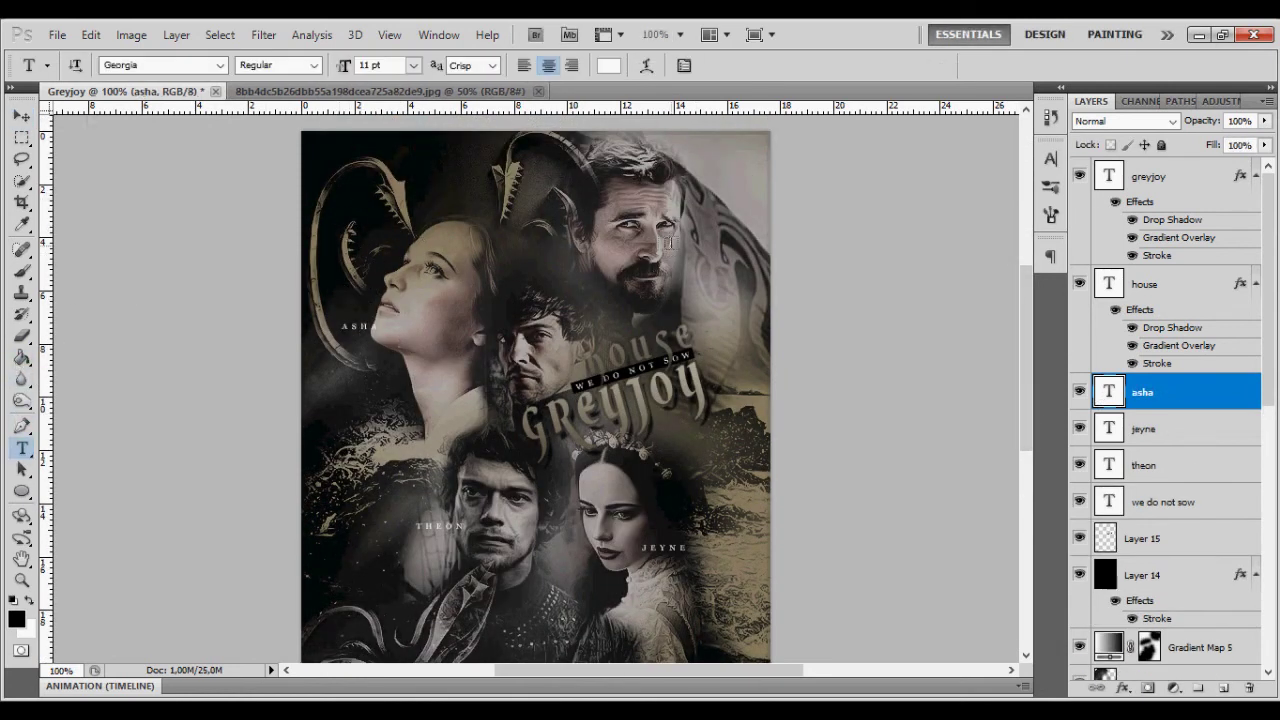
click(674, 252)
click(21, 117)
drag(688, 258, 640, 250)
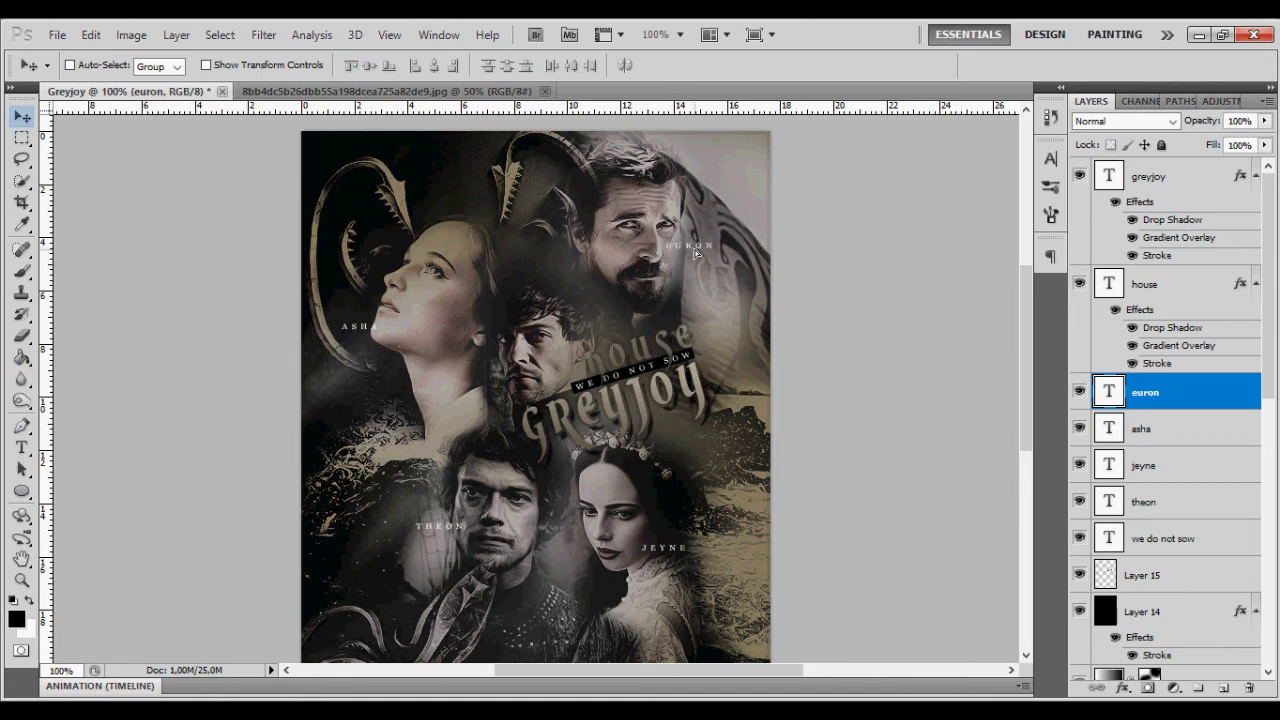
- Add a 'ferand' label beside the centre portrait and a new empty layer above Layer 15
click(21, 447)
click(438, 399)
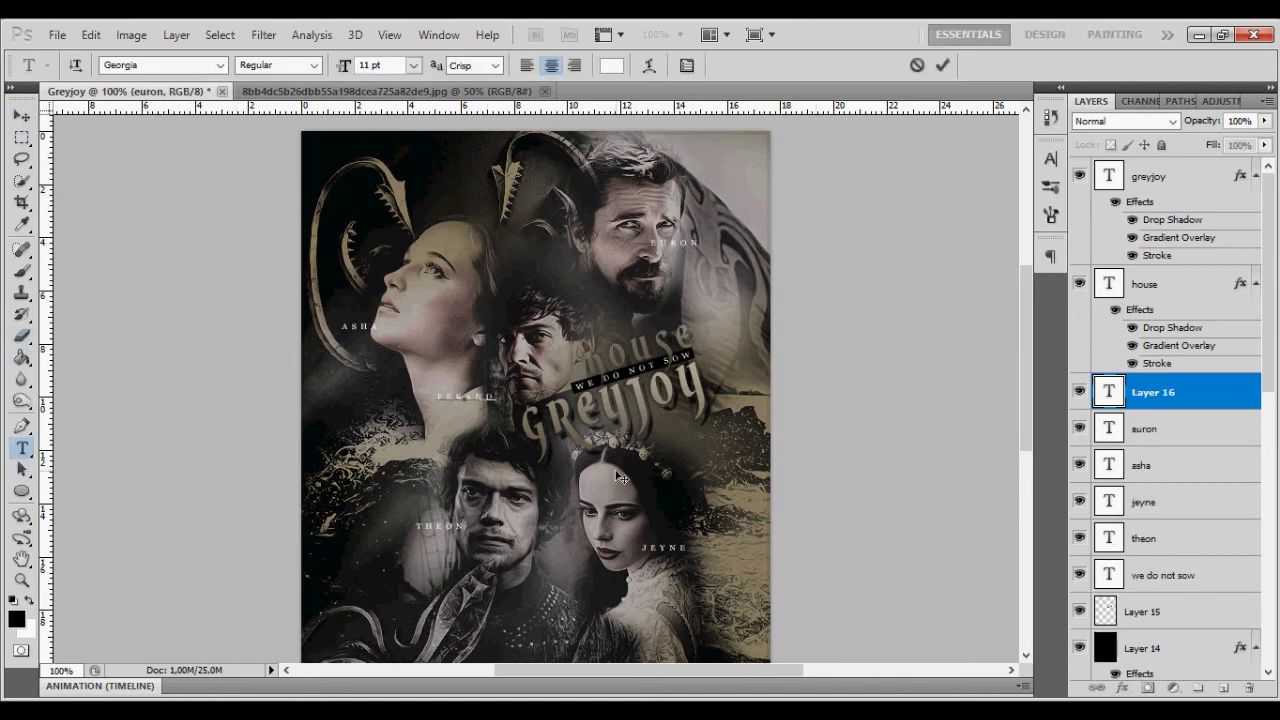
text(ferand)
click(21, 117)
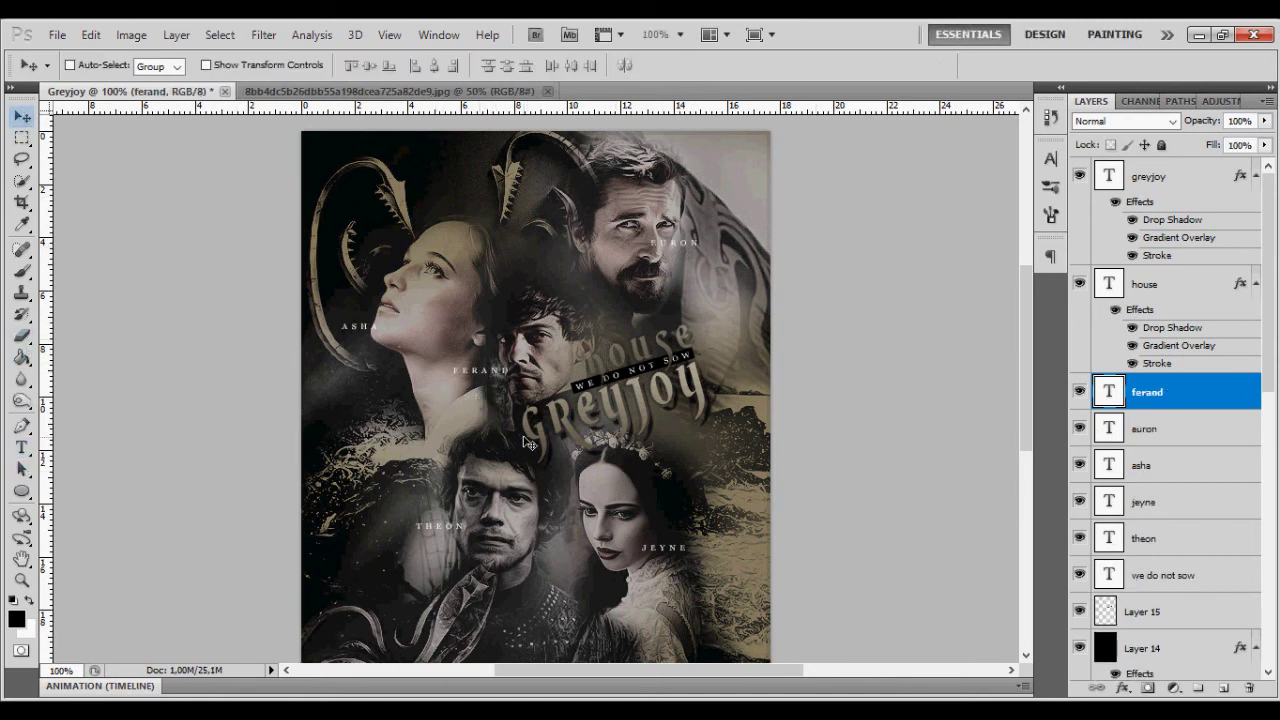
click(1142, 611)
key(ctrl+shift+alt+n)
- Fill dark rectangular boxes behind the ASHA and EURON name labels
click(22, 144)
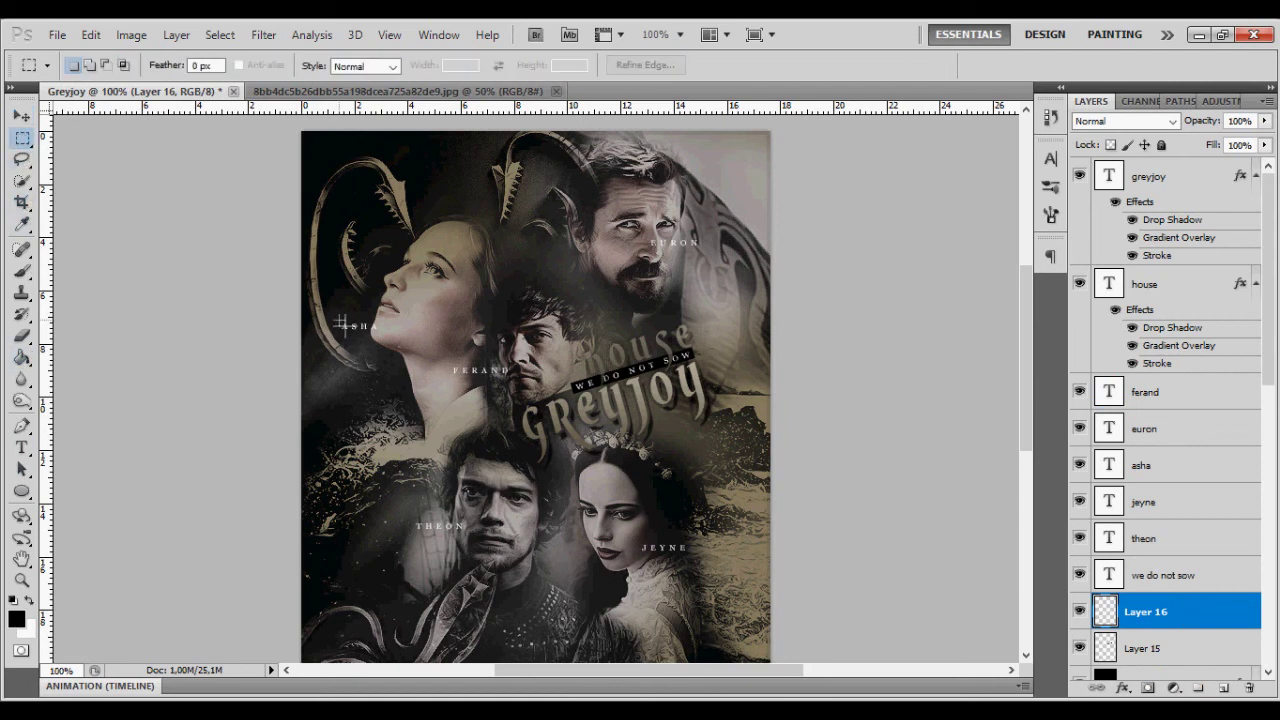
drag(339, 318, 380, 331)
key(g)
click(355, 323)
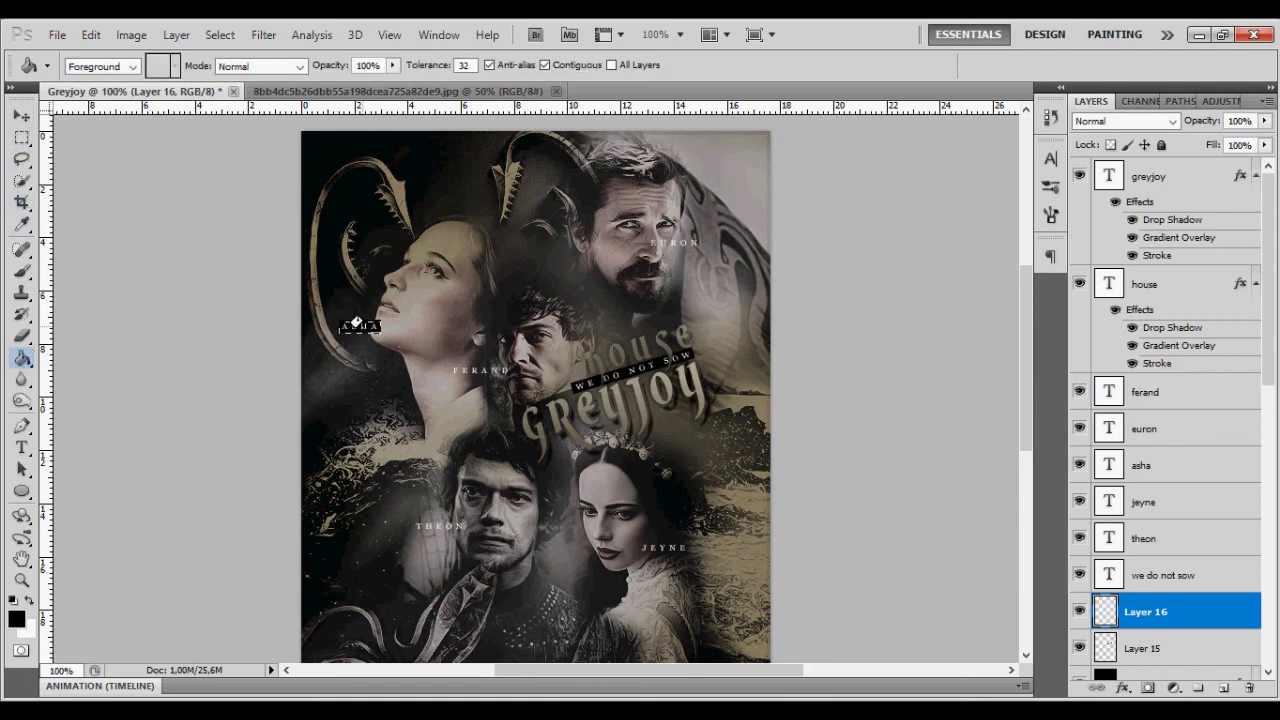
key(m)
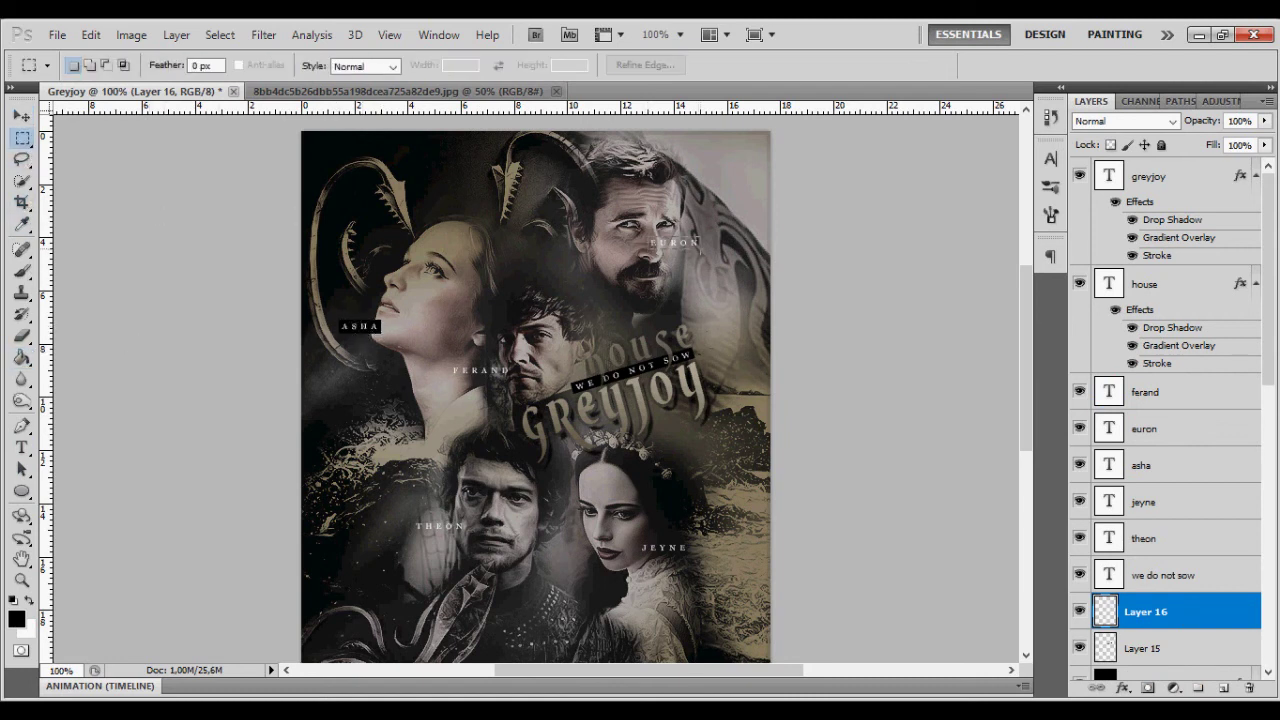
drag(648, 236, 702, 248)
key(g)
key(e)
- Add a dark box behind the JEYNE label, then select all name label and box layers
key(m)
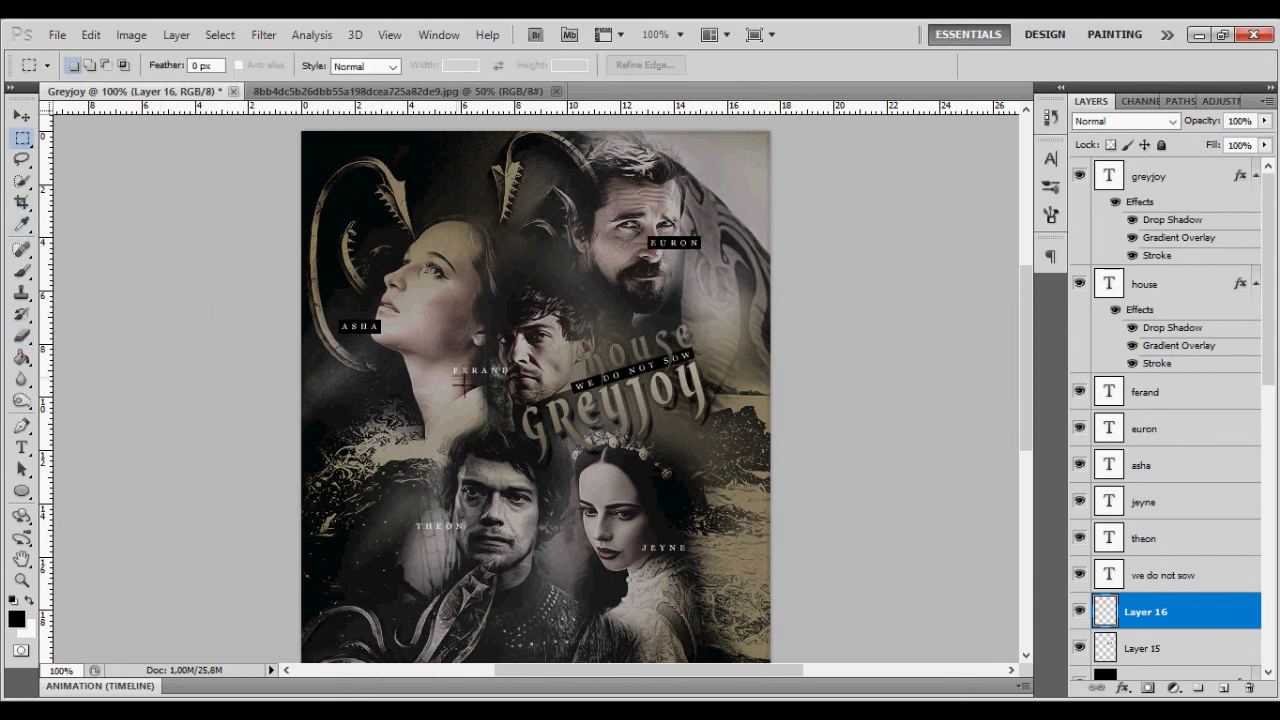
key(g)
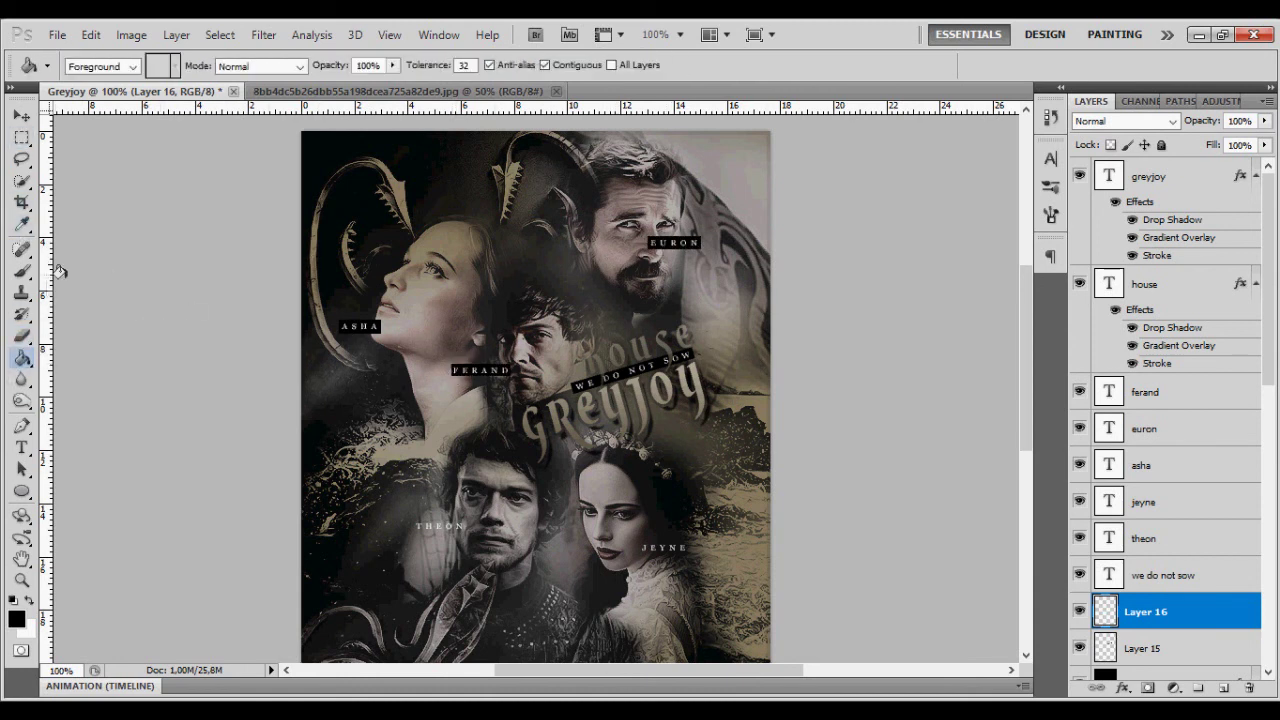
key(m)
key(g)
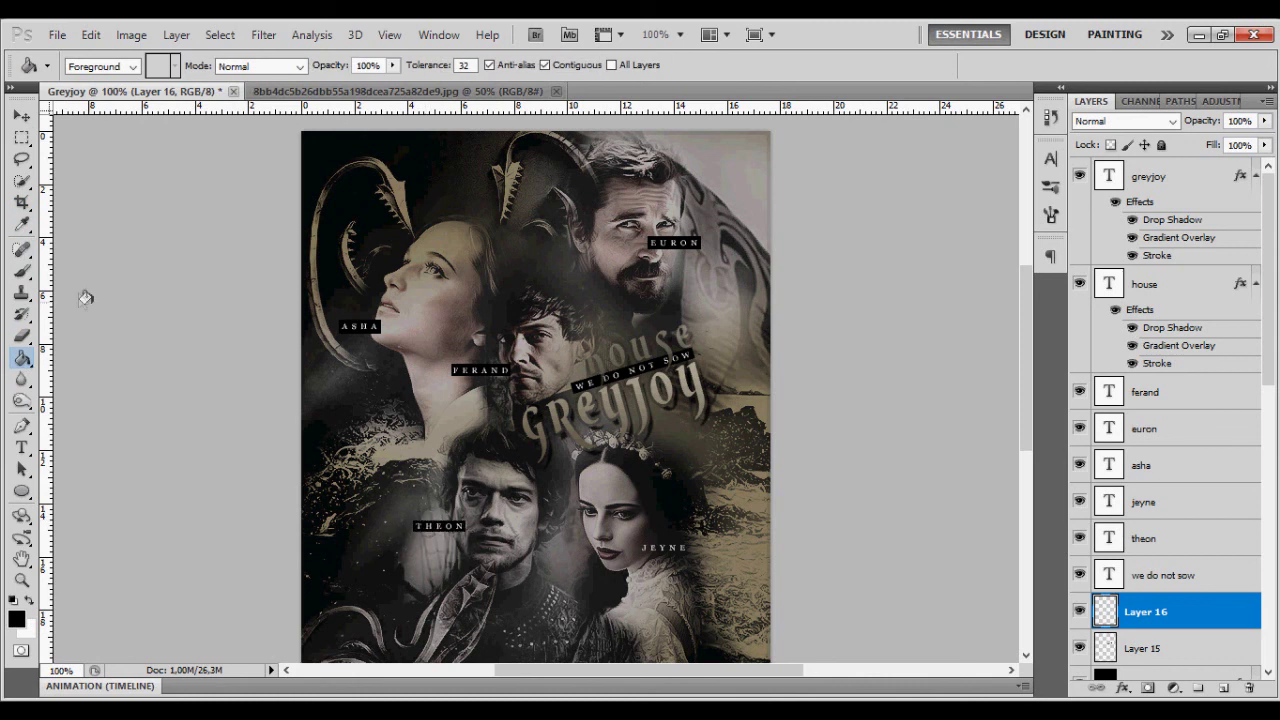
key(m)
drag(638, 541, 690, 556)
click(22, 358)
shift+click(1166, 390)
- Move the box layer above the tagline and rotate labels and boxes about -3.4°
key(ctrl+t)
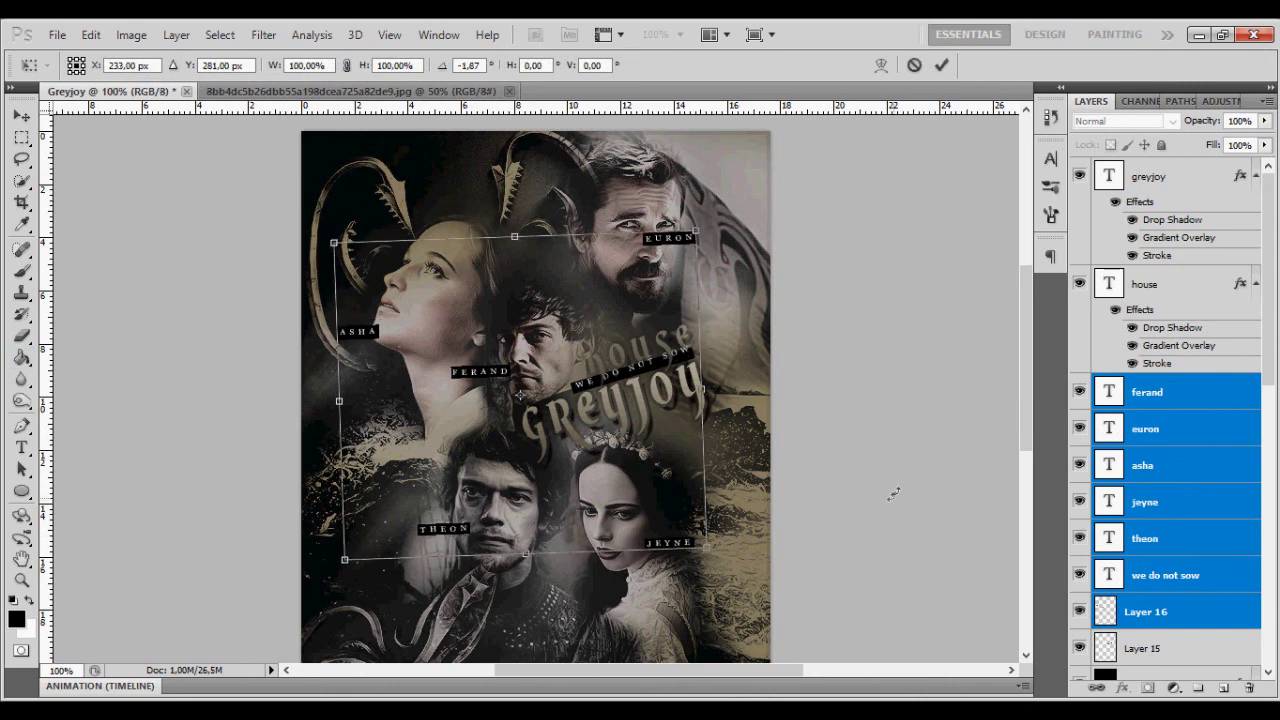
key(Return)
drag(1145, 611, 1145, 557)
shift+click(1166, 392)
key(ctrl+t)
mouse_move(898, 488)
mouse_down()
mouse_move(929, 467)
mouse_move(860, 517)
mouse_up()
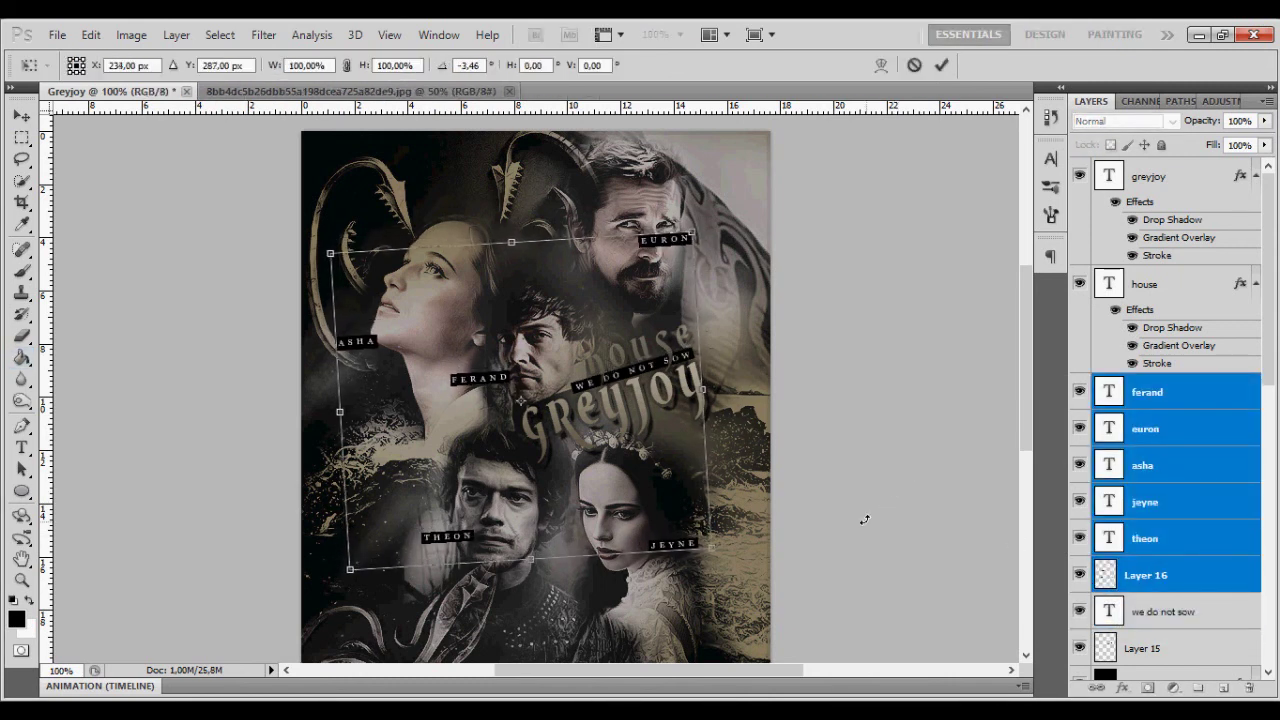
key(Return)
- Lower the label boxes layer's opacity to 55%
click(1180, 575)
double_click(1180, 575)
drag(1068, 248, 1017, 248)
- Apply a Motion Blur with angle 8° and distance 13 pixels
click(1223, 194)
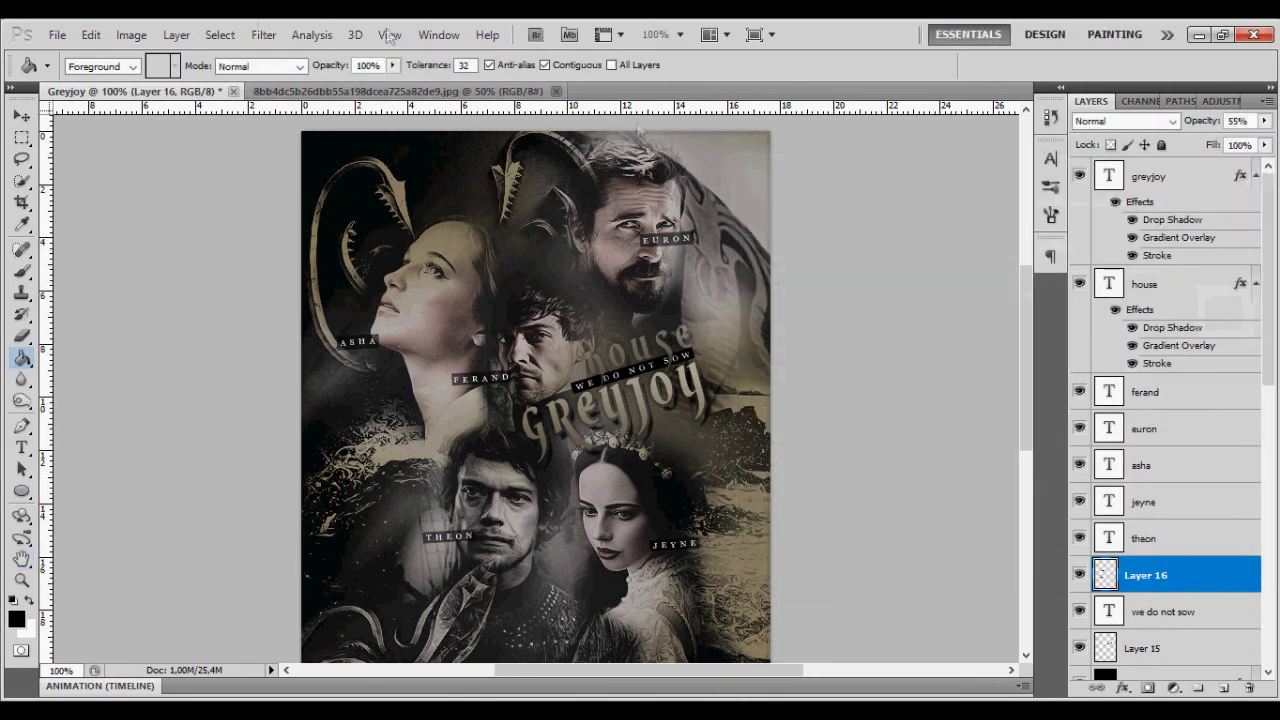
click(263, 34)
click(508, 311)
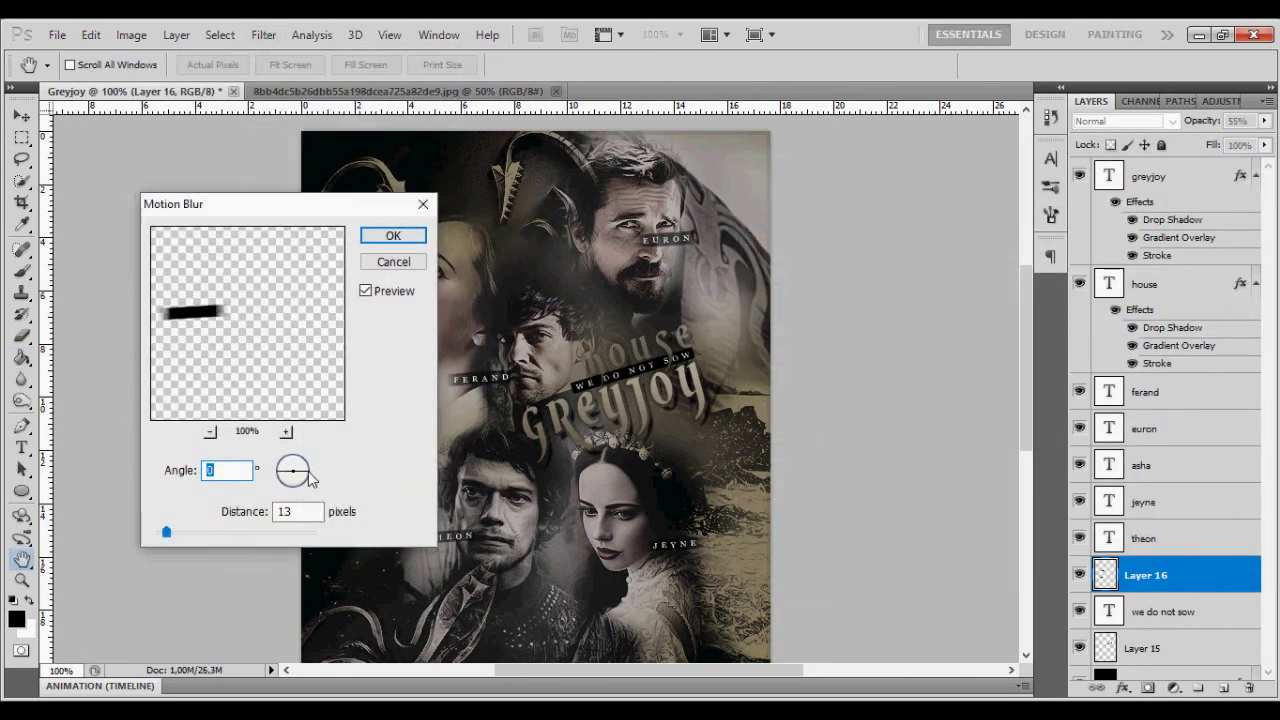
text(8)
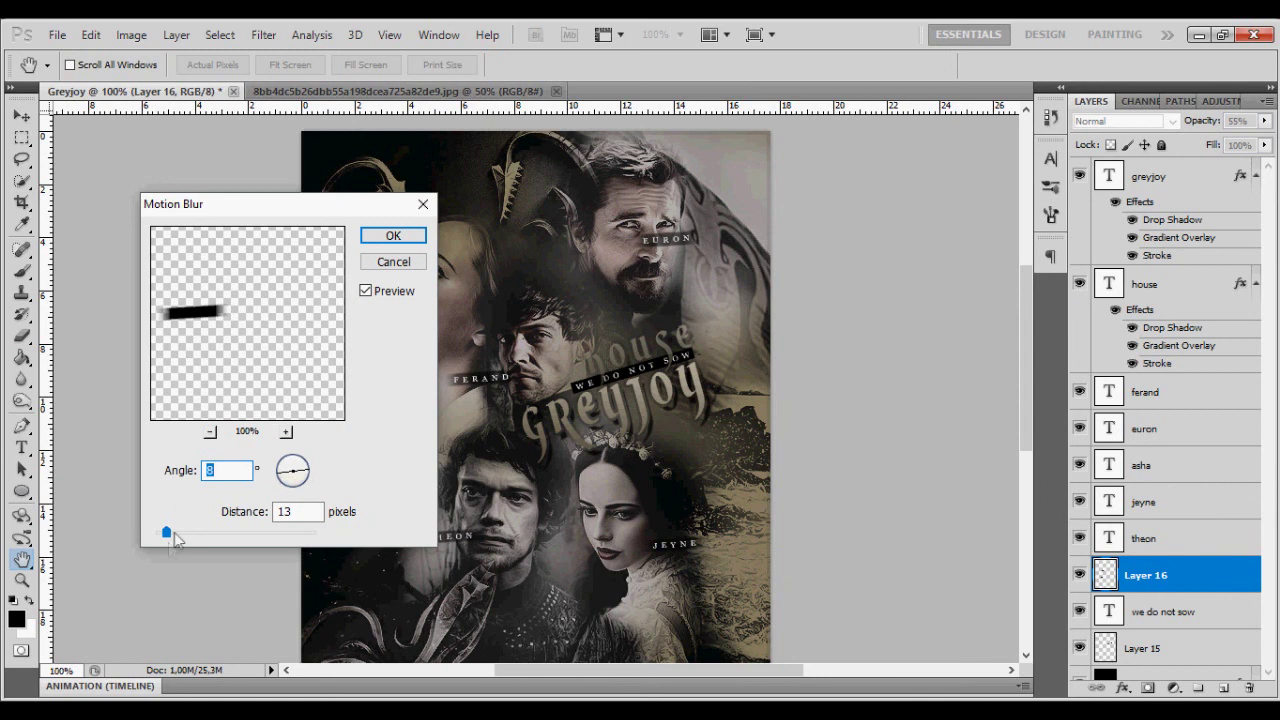